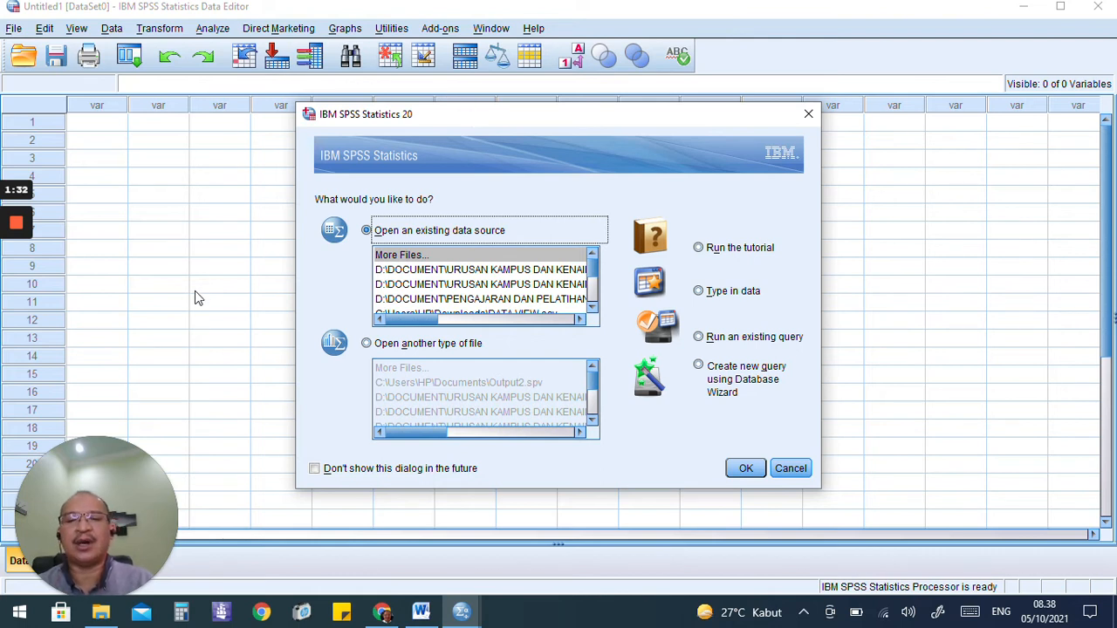
- Dismiss the startup dialog without opening a data source, leaving the empty data sheet accessible
{"action": "left_click", "coordinate": [809, 114]}
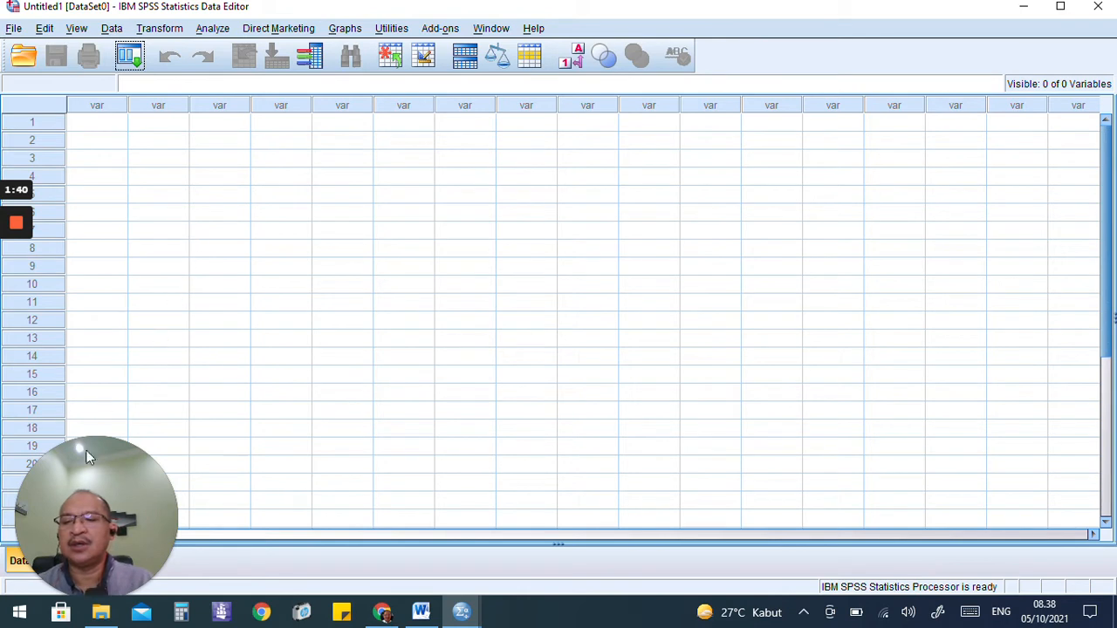
{"action": "left_click_drag", "start_coordinate": [83, 456], "coordinate": [686, 529]}
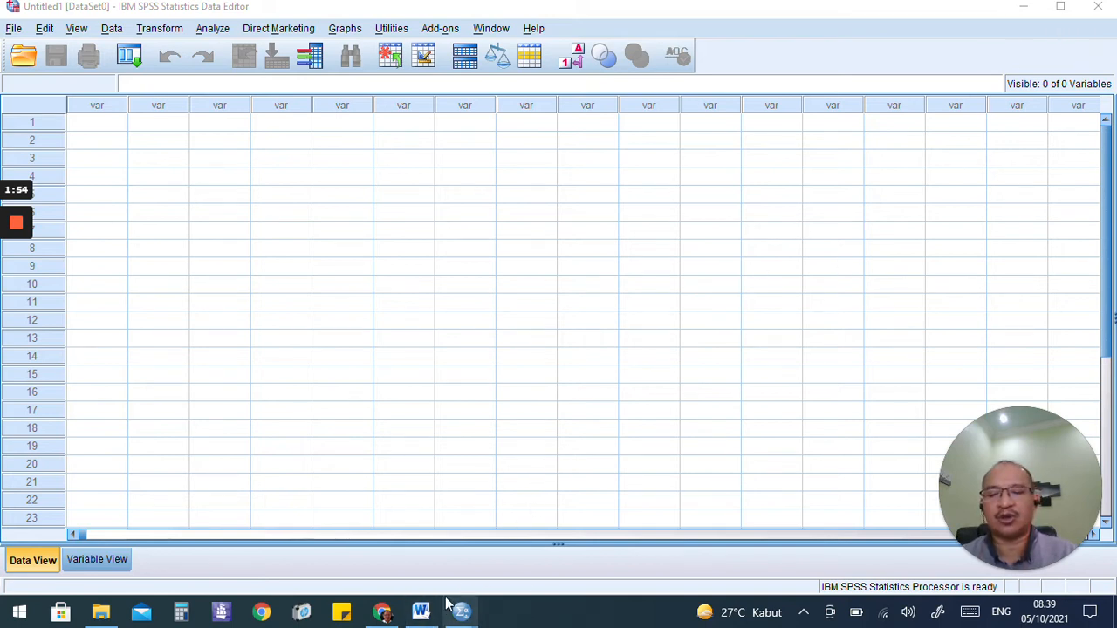
- Switch to the questionnaire document KUESIONER EFEKTIFITAS & KEPUASAN MAHASISWA in Word
{"action": "mouse_move", "coordinate": [423, 613]}
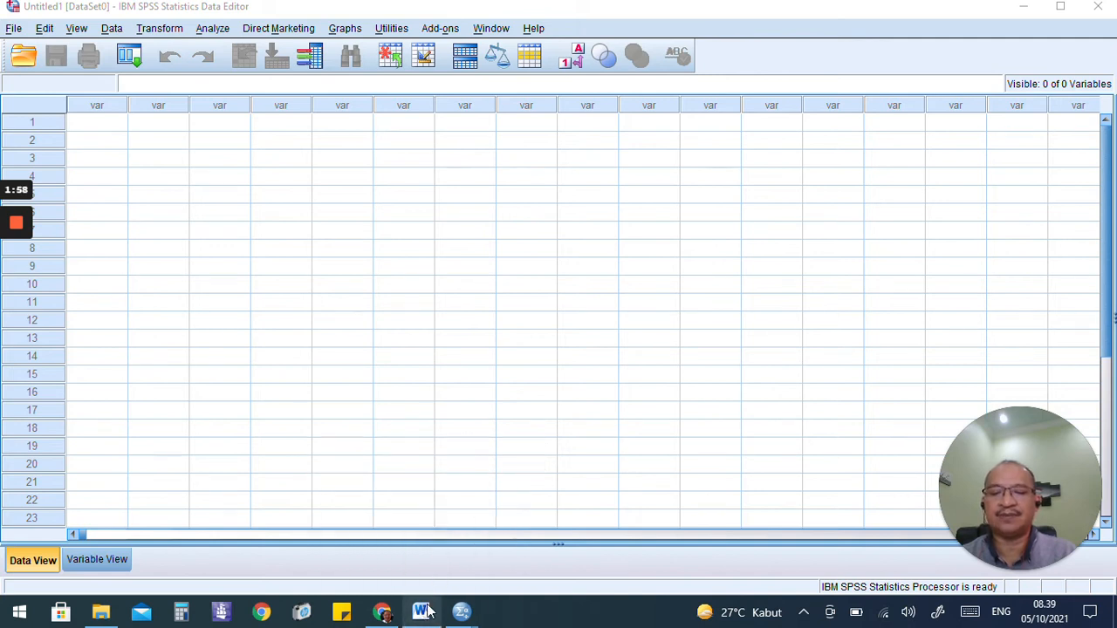
{"action": "left_click", "coordinate": [430, 561]}
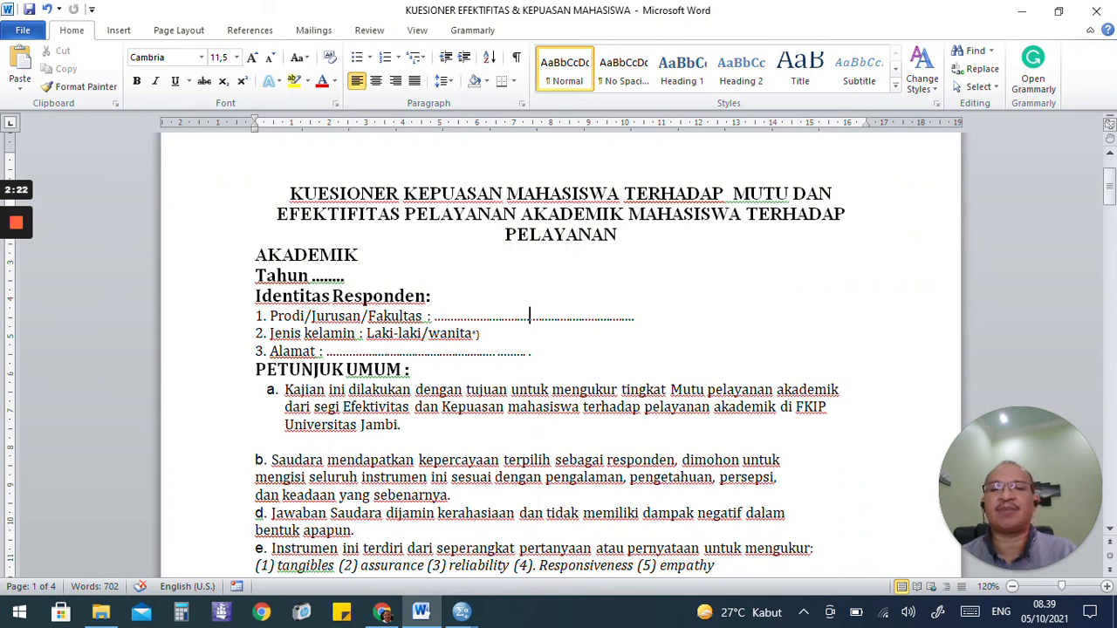
{"action": "mouse_move", "coordinate": [3, 229]}
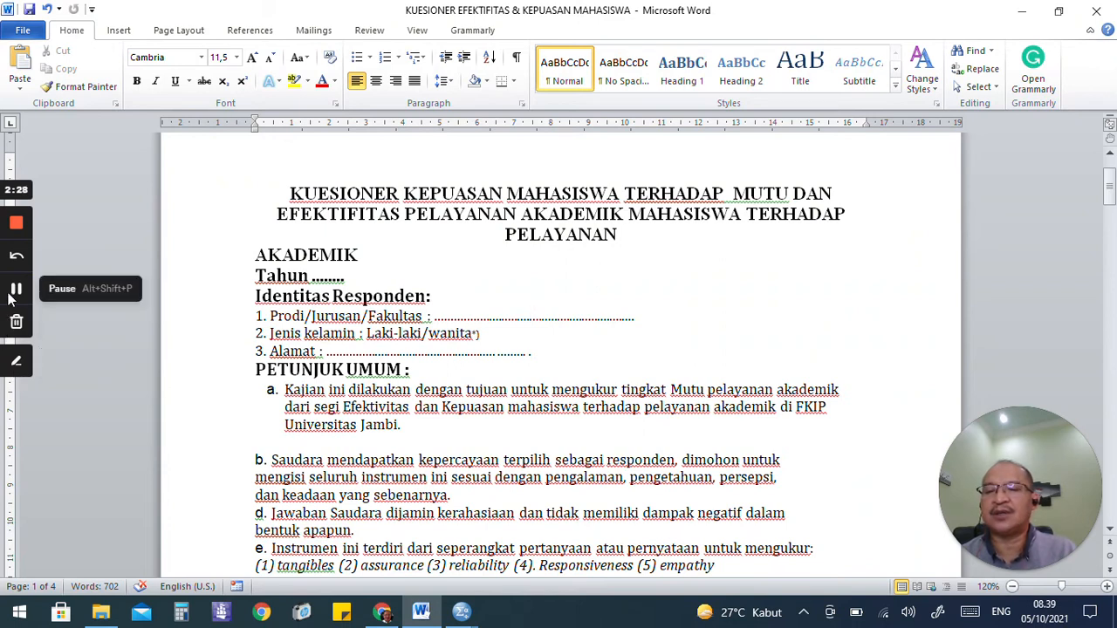
- Examine the questionnaire's answer scale and its statement tables from the Tangibles aspect through the Information System aspect
{"action": "scroll", "coordinate": [558, 349], "scroll_direction": "down", "scroll_amount": 5}
{"action": "scroll", "coordinate": [558, 349], "scroll_direction": "down", "scroll_amount": 3}
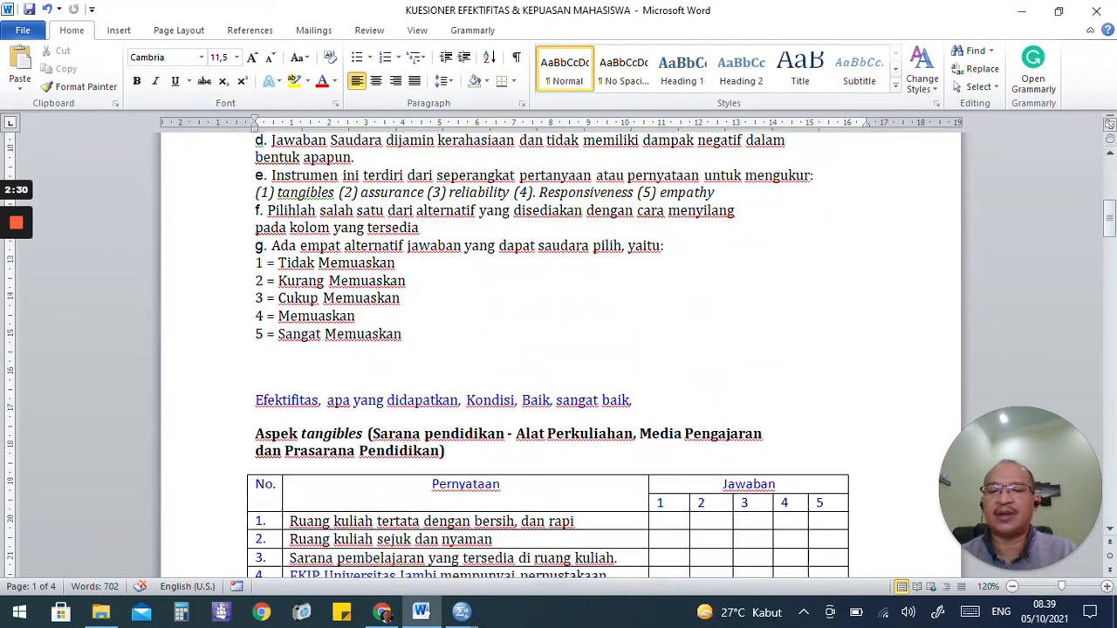
{"action": "scroll", "coordinate": [558, 349], "scroll_direction": "down", "scroll_amount": 2}
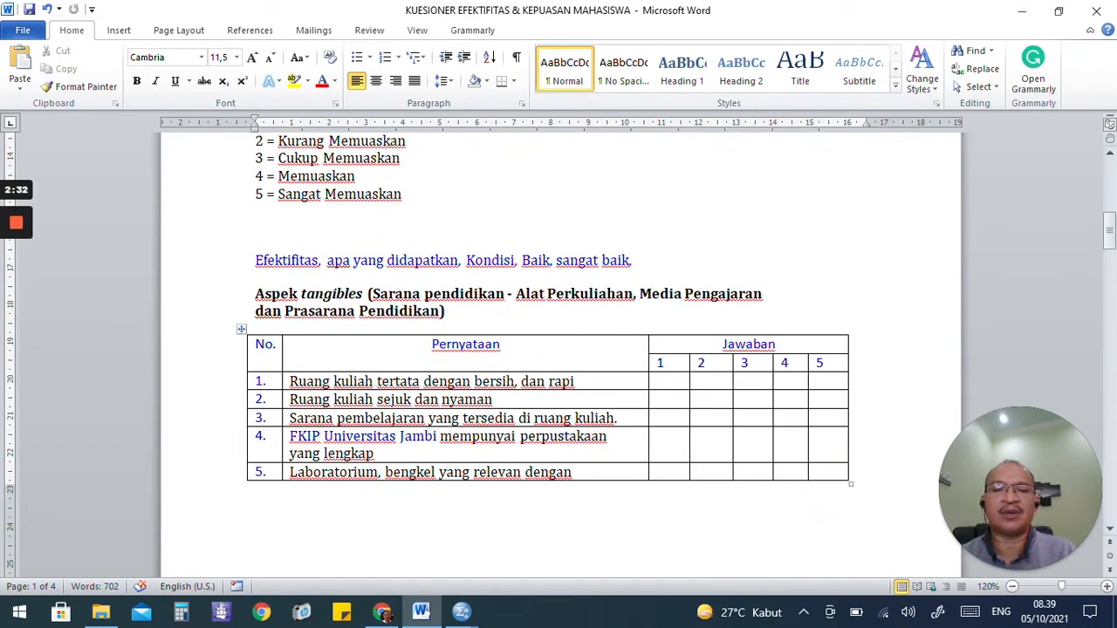
{"action": "scroll", "coordinate": [558, 349], "scroll_direction": "down", "scroll_amount": 6}
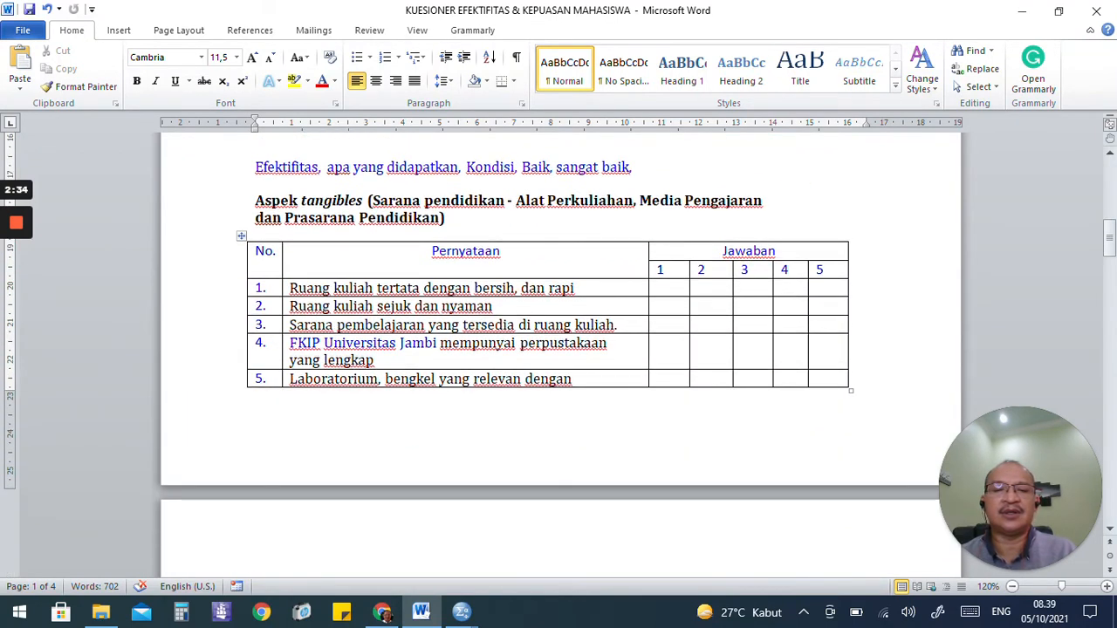
{"action": "scroll", "coordinate": [558, 349], "scroll_direction": "down", "scroll_amount": 4}
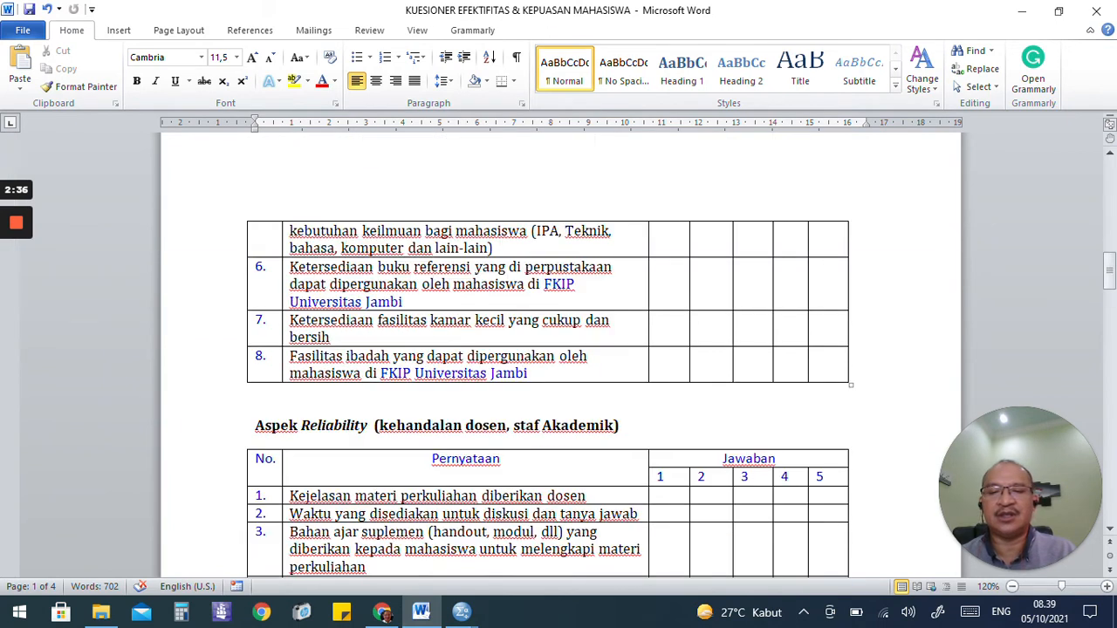
{"action": "scroll", "coordinate": [559, 348], "scroll_direction": "down", "scroll_amount": 9}
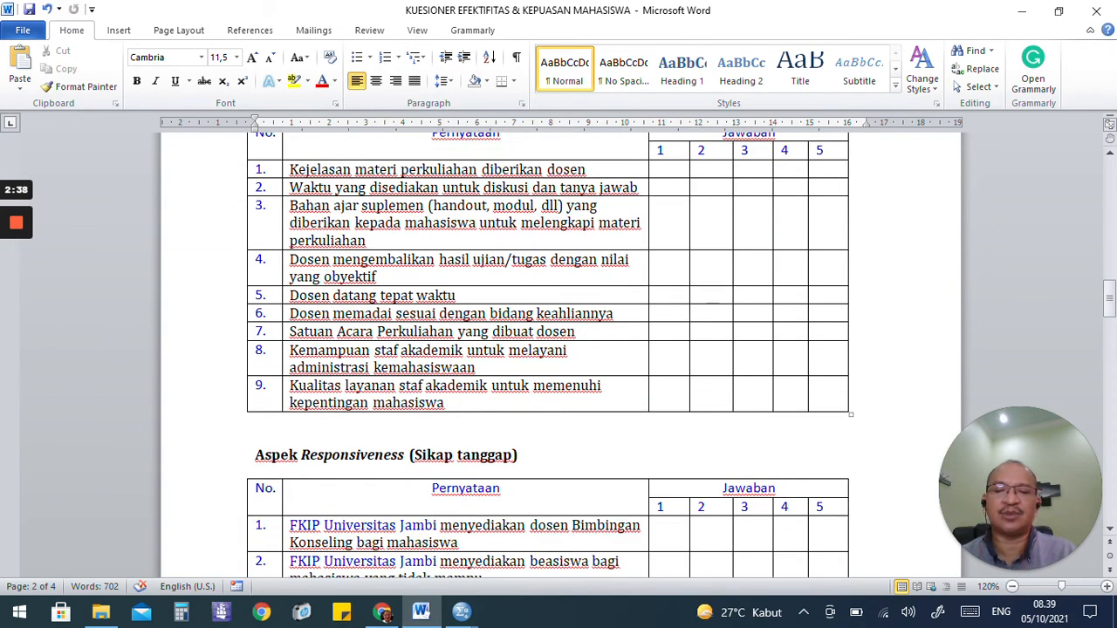
{"action": "scroll", "coordinate": [558, 349], "scroll_direction": "up", "scroll_amount": 15}
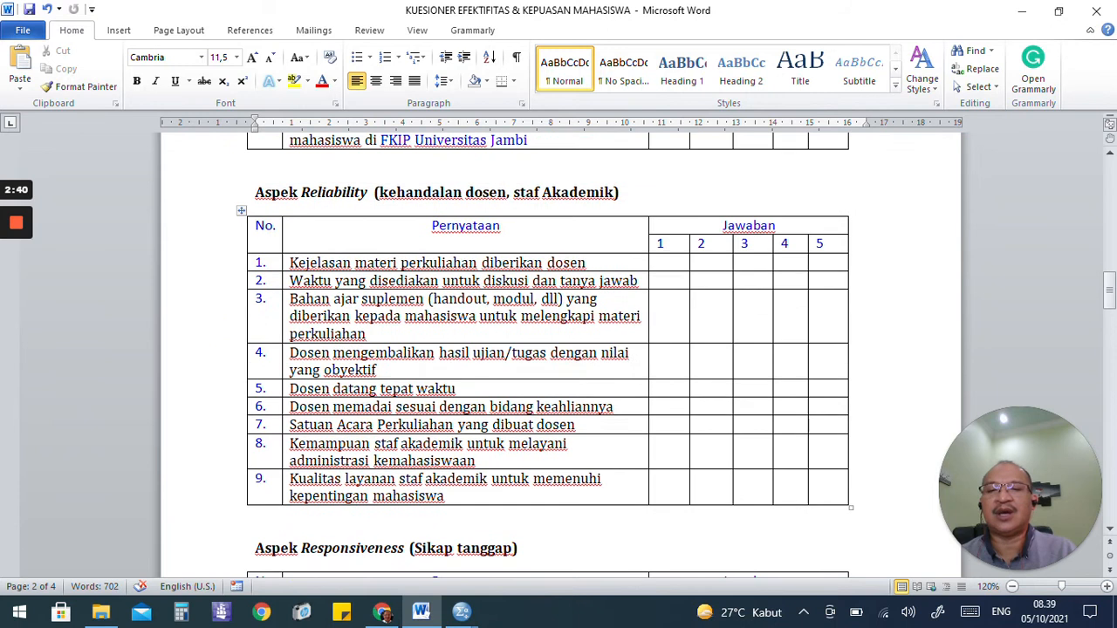
{"action": "scroll", "coordinate": [559, 349], "scroll_direction": "up", "scroll_amount": 6}
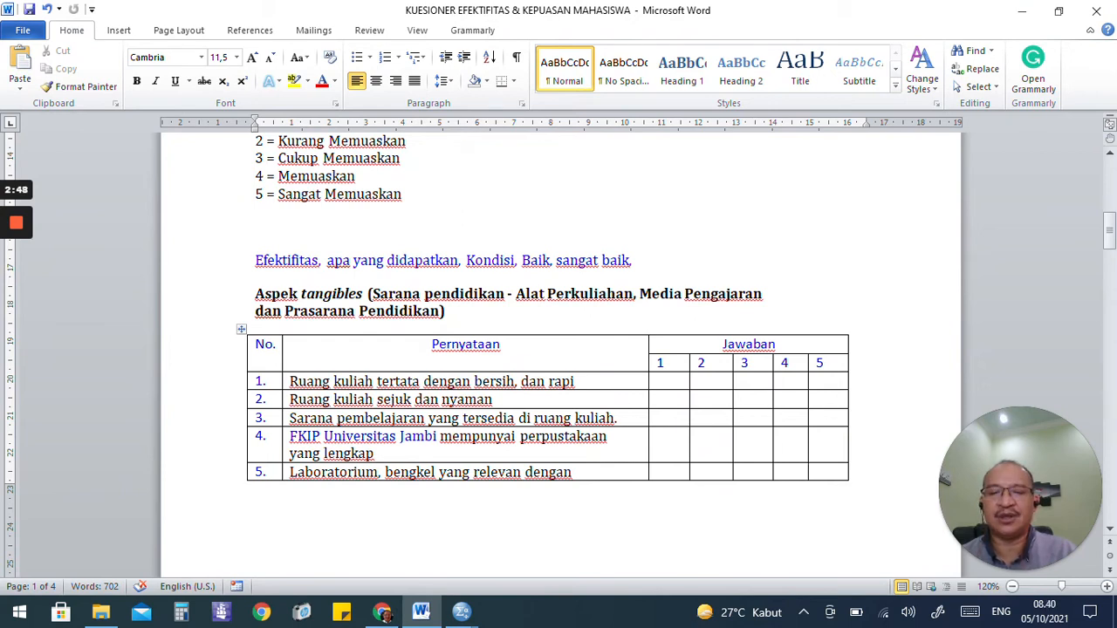
{"action": "scroll", "coordinate": [558, 349], "scroll_direction": "down", "scroll_amount": 10}
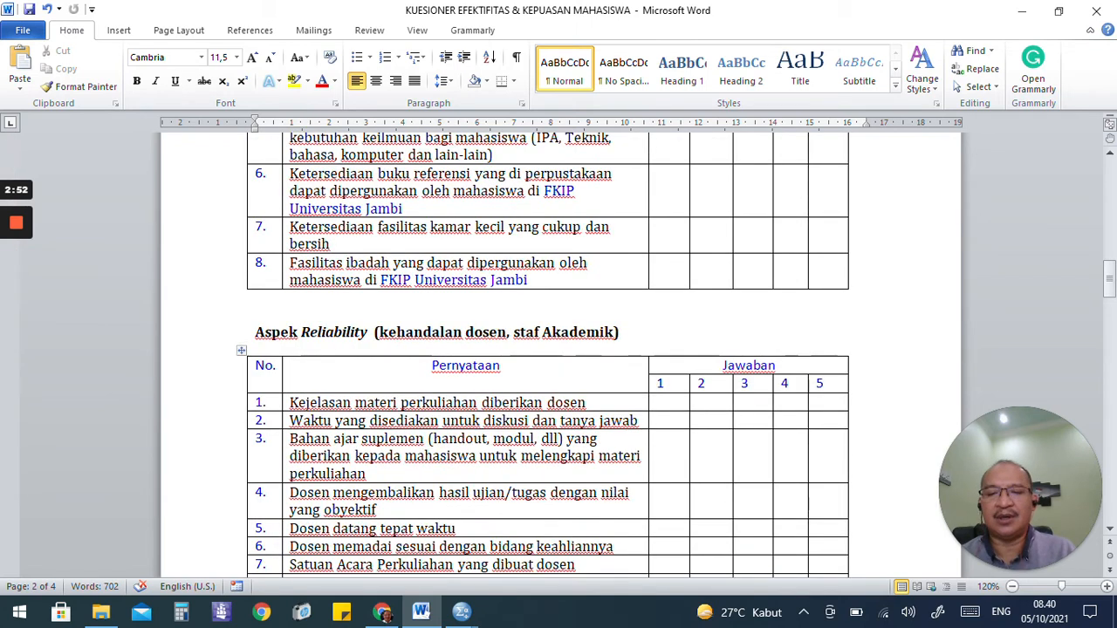
{"action": "scroll", "coordinate": [547, 349], "scroll_direction": "down", "scroll_amount": 8}
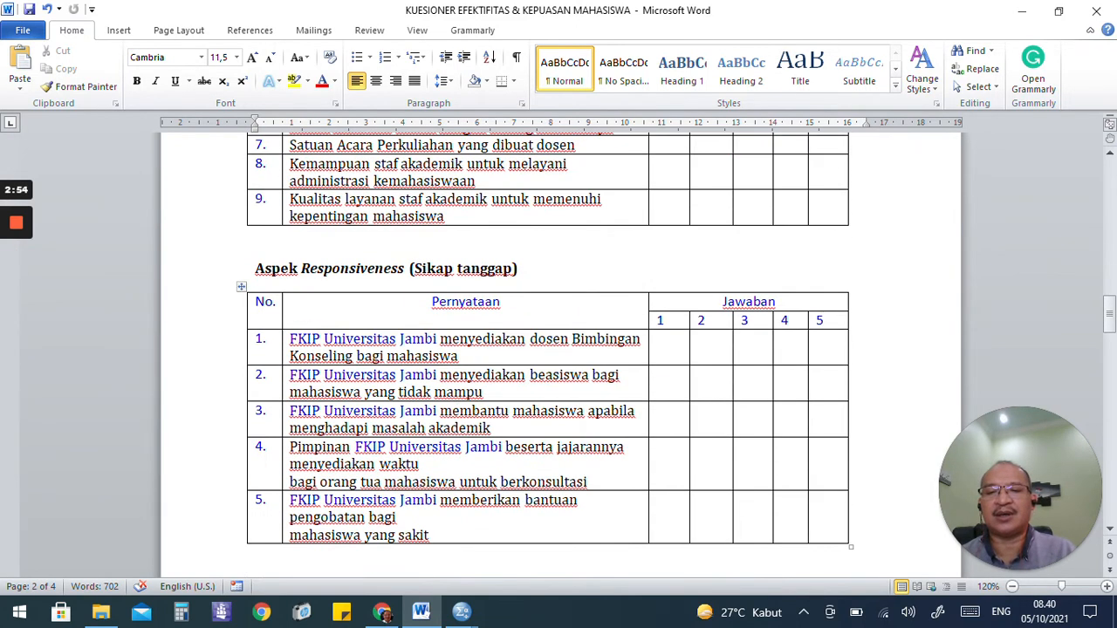
{"action": "scroll", "coordinate": [558, 348], "scroll_direction": "down", "scroll_amount": 8}
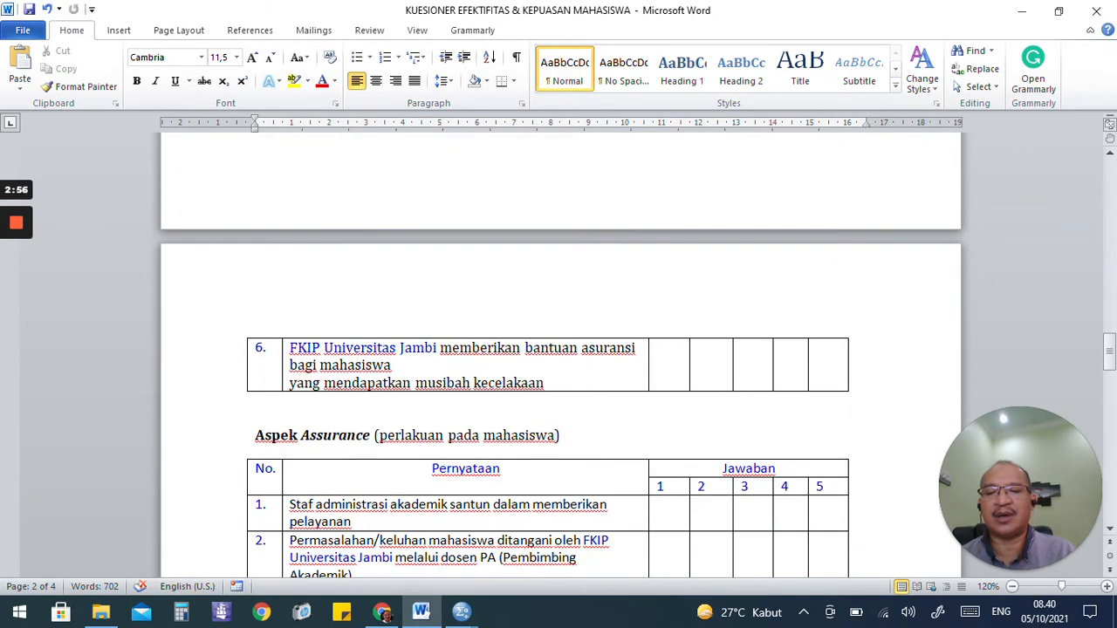
{"action": "scroll", "coordinate": [558, 349], "scroll_direction": "down", "scroll_amount": 8}
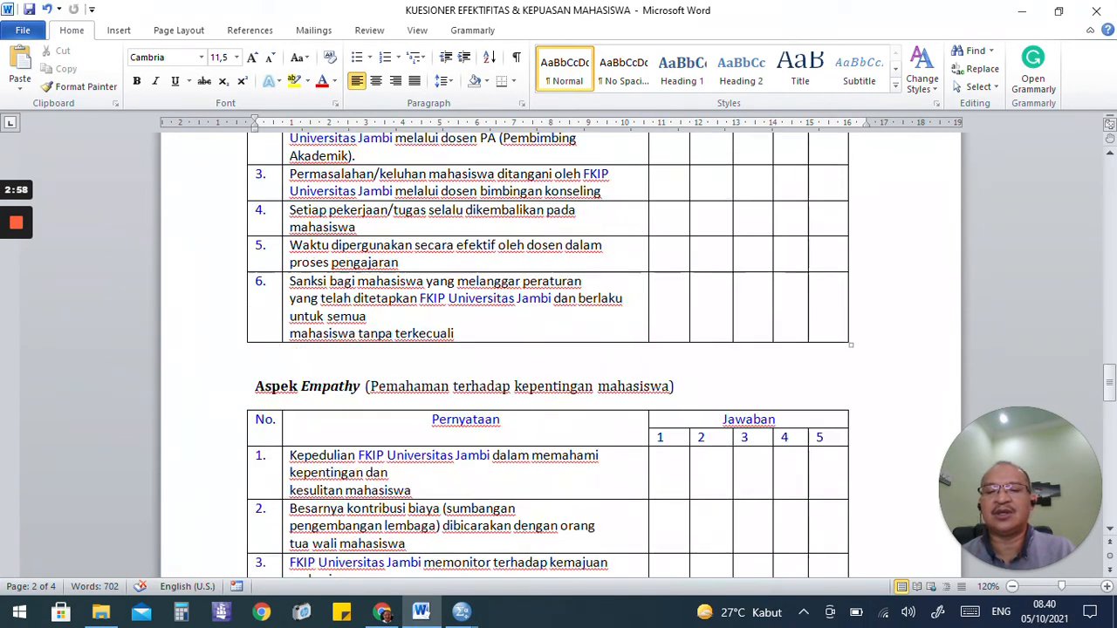
{"action": "scroll", "coordinate": [559, 349], "scroll_direction": "down", "scroll_amount": 8}
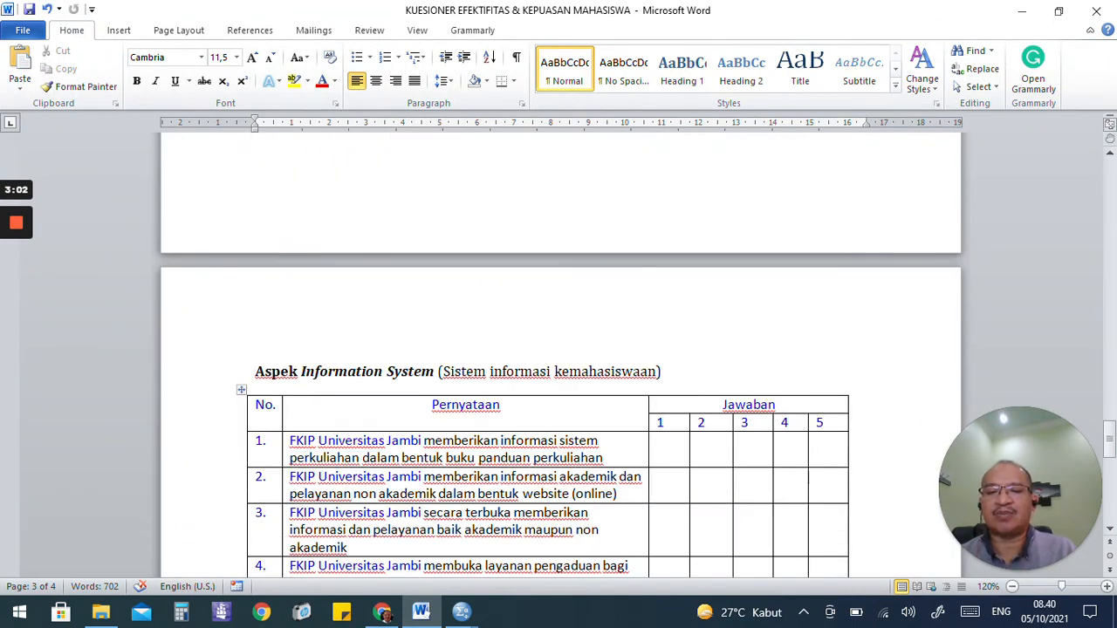
{"action": "scroll", "coordinate": [558, 349], "scroll_direction": "down", "scroll_amount": 7}
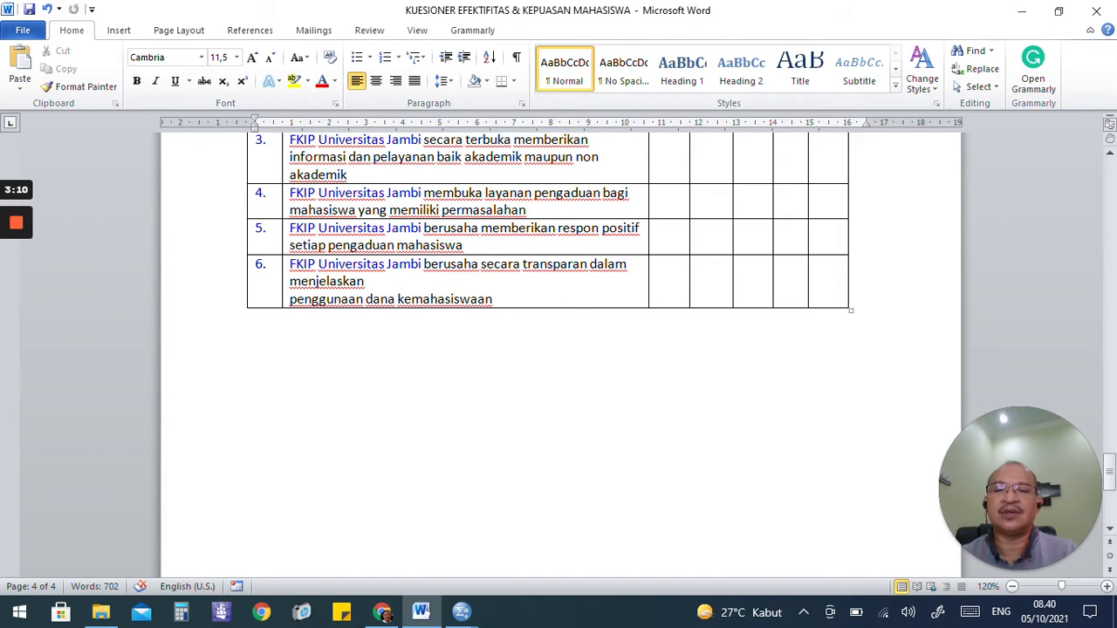
- Review the aspect tables again from Information System back to Tangibles, including the general instructions and the 1 to 5 answer scale
{"action": "scroll", "coordinate": [558, 349], "scroll_direction": "up", "scroll_amount": 15}
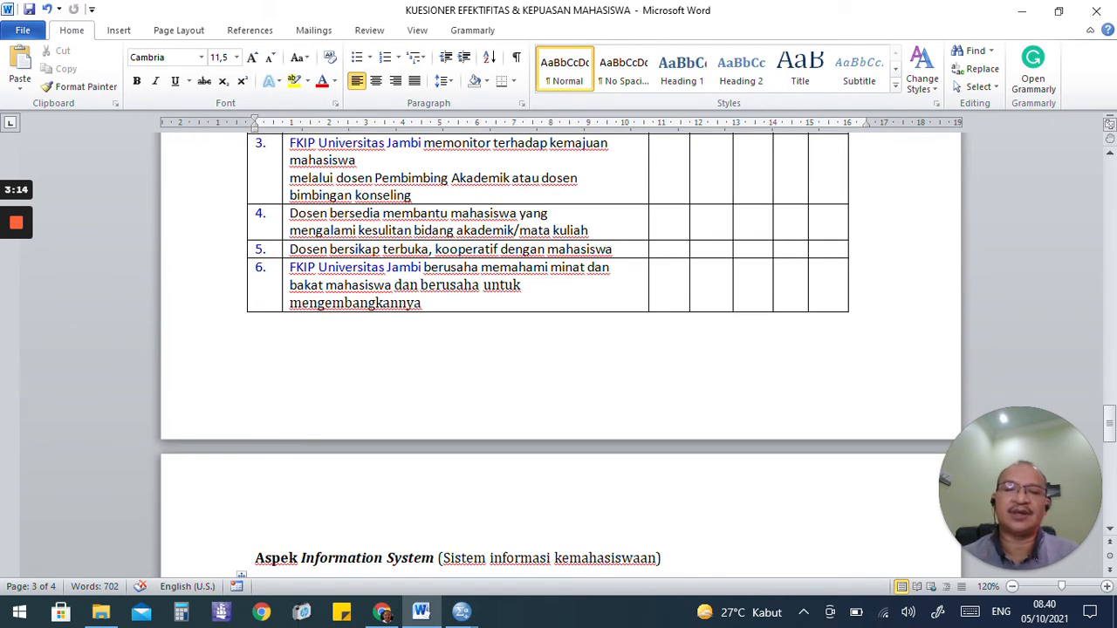
{"action": "scroll", "coordinate": [559, 349], "scroll_direction": "up", "scroll_amount": 5}
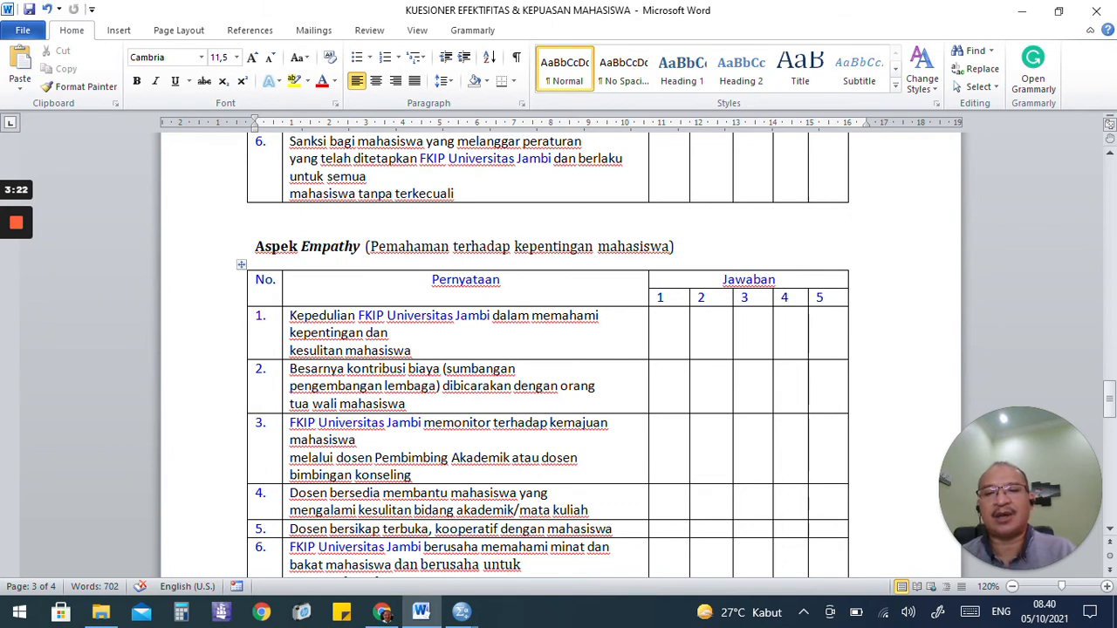
{"action": "scroll", "coordinate": [558, 349], "scroll_direction": "up", "scroll_amount": 3}
{"action": "scroll", "coordinate": [559, 349], "scroll_direction": "up", "scroll_amount": 3}
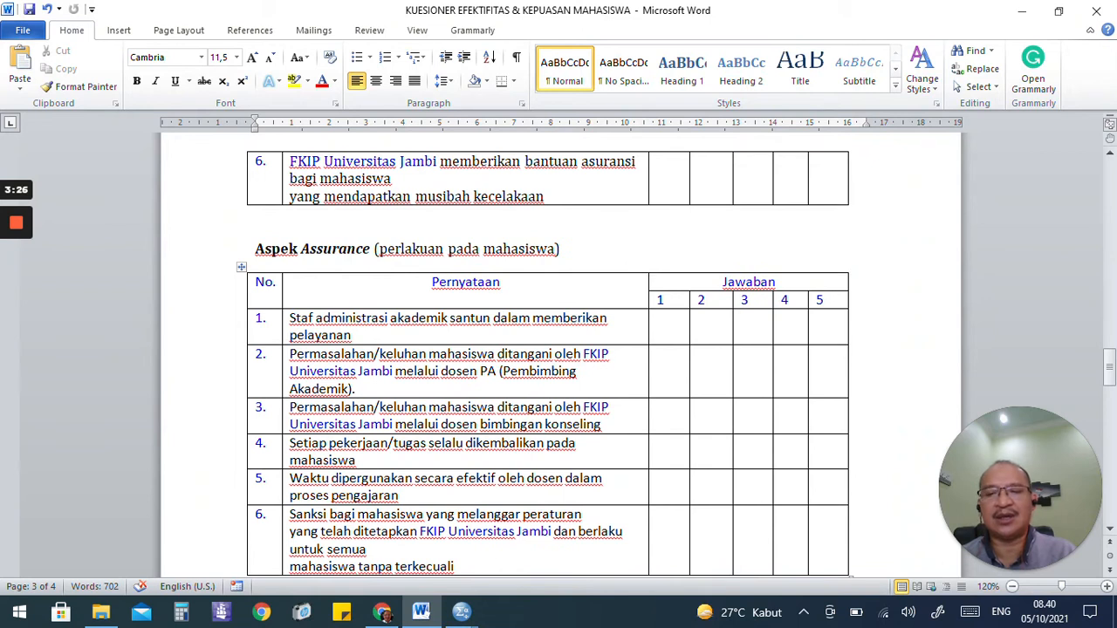
{"action": "scroll", "coordinate": [558, 349], "scroll_direction": "up", "scroll_amount": 5}
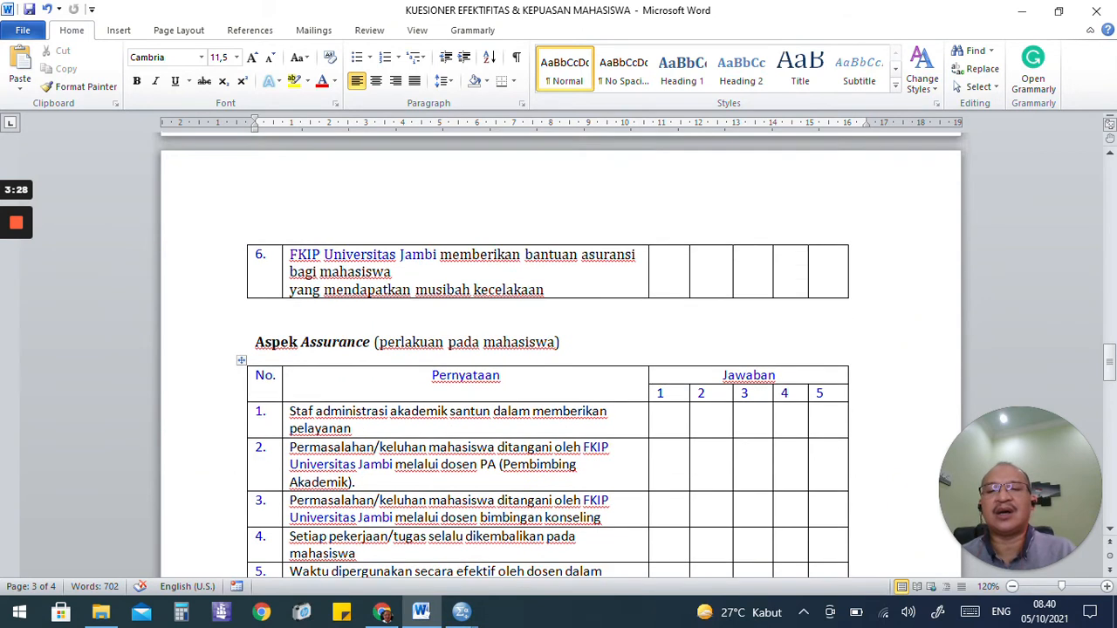
{"action": "scroll", "coordinate": [559, 349], "scroll_direction": "up", "scroll_amount": 5}
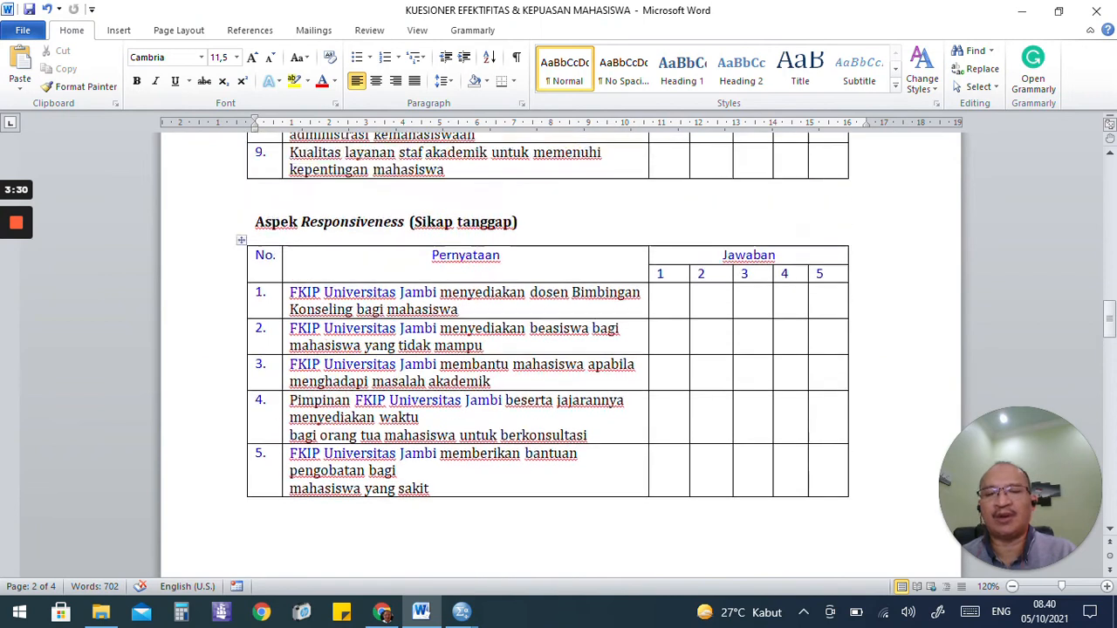
{"action": "scroll", "coordinate": [558, 349], "scroll_direction": "up", "scroll_amount": 10}
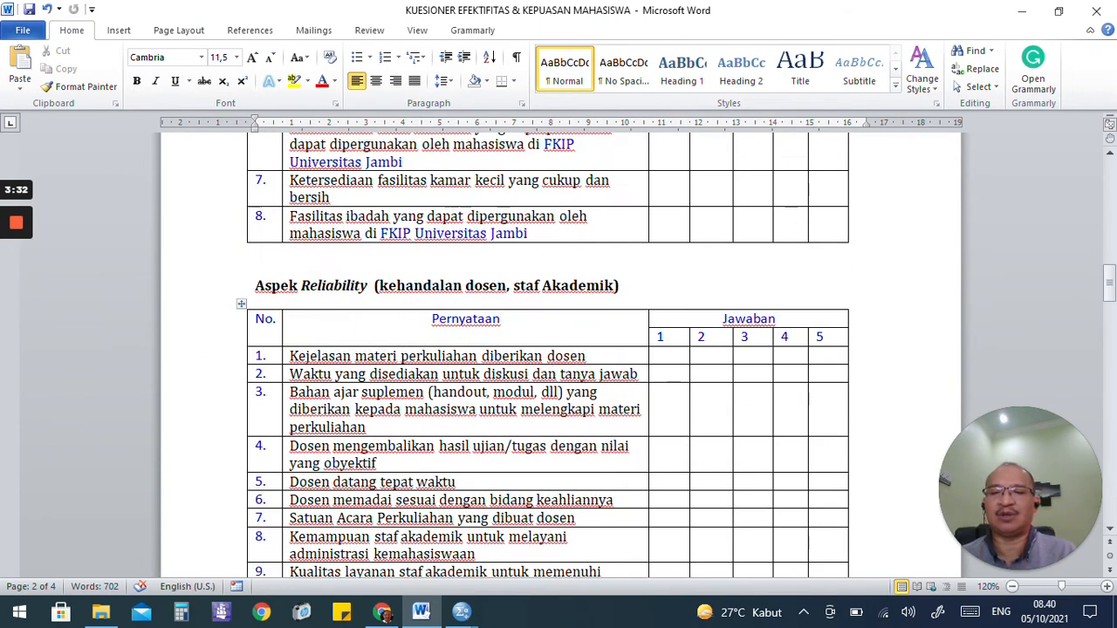
{"action": "scroll", "coordinate": [559, 349], "scroll_direction": "up", "scroll_amount": 7}
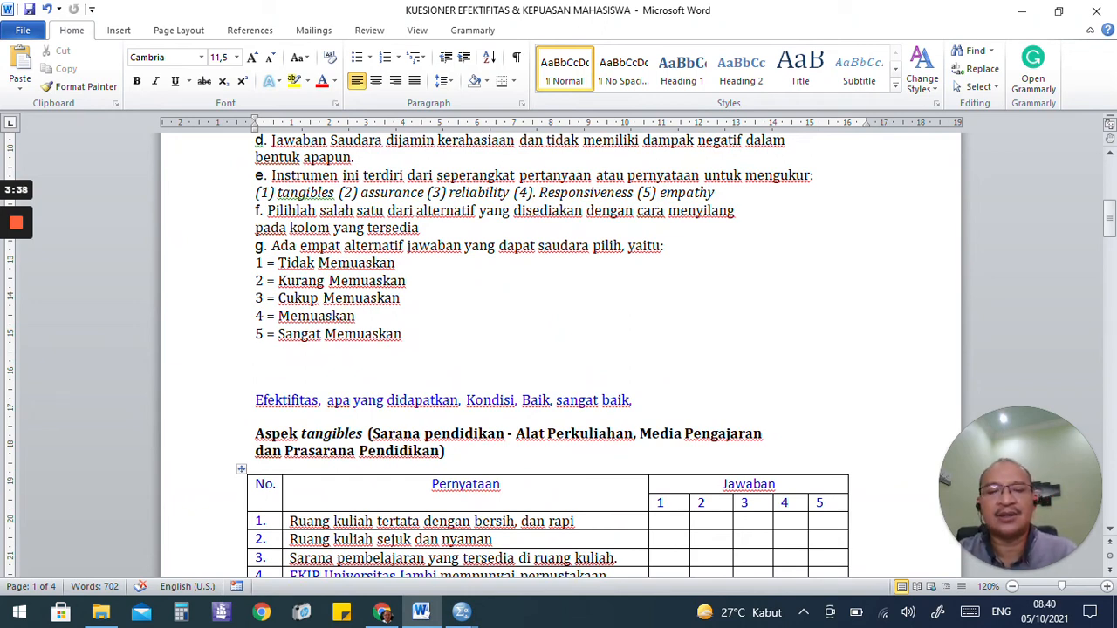
{"action": "scroll", "coordinate": [559, 349], "scroll_direction": "down", "scroll_amount": 1}
{"action": "scroll", "coordinate": [558, 349], "scroll_direction": "up", "scroll_amount": 3}
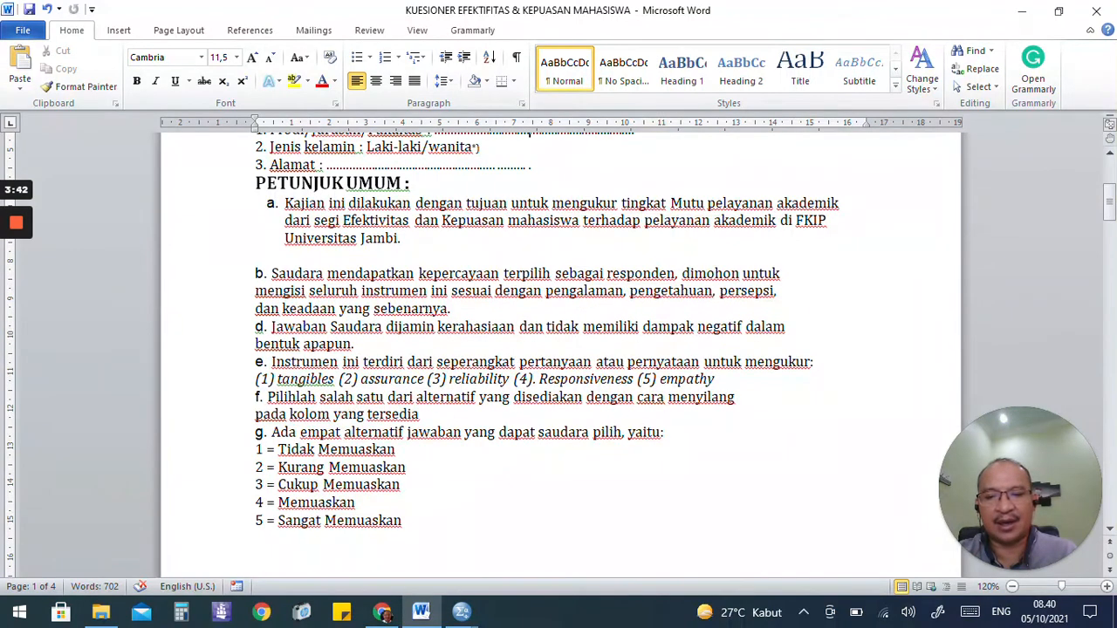
{"action": "scroll", "coordinate": [558, 349], "scroll_direction": "up", "scroll_amount": 2}
{"action": "scroll", "coordinate": [559, 349], "scroll_direction": "down", "scroll_amount": 3}
{"action": "scroll", "coordinate": [559, 349], "scroll_direction": "down", "scroll_amount": 2}
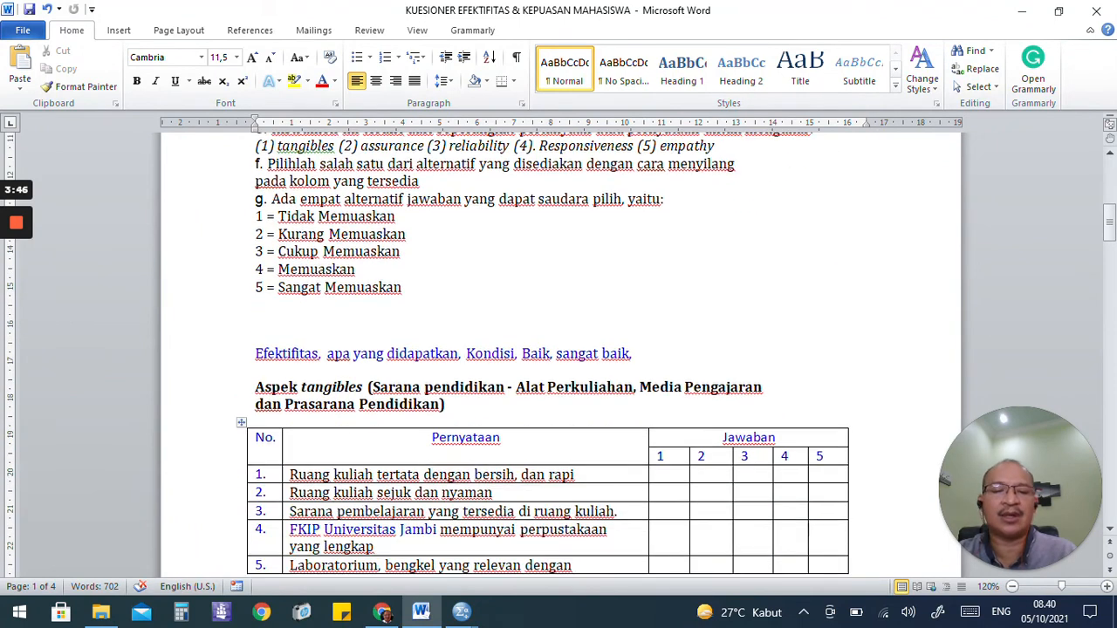
{"action": "scroll", "coordinate": [558, 349], "scroll_direction": "down", "scroll_amount": 1}
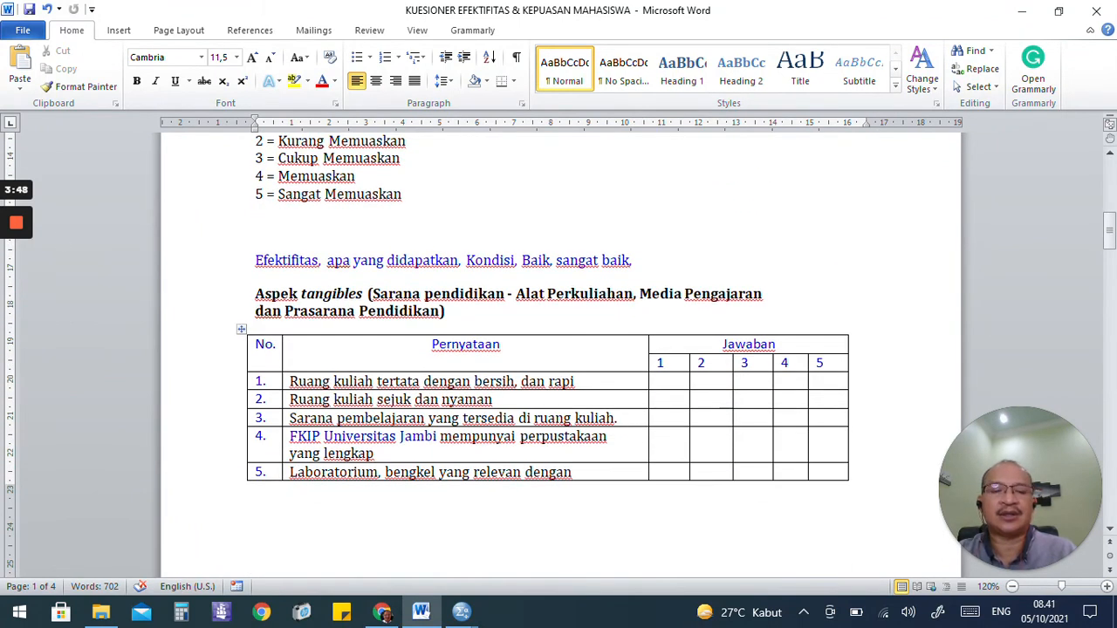
{"action": "mouse_move", "coordinate": [4, 214]}
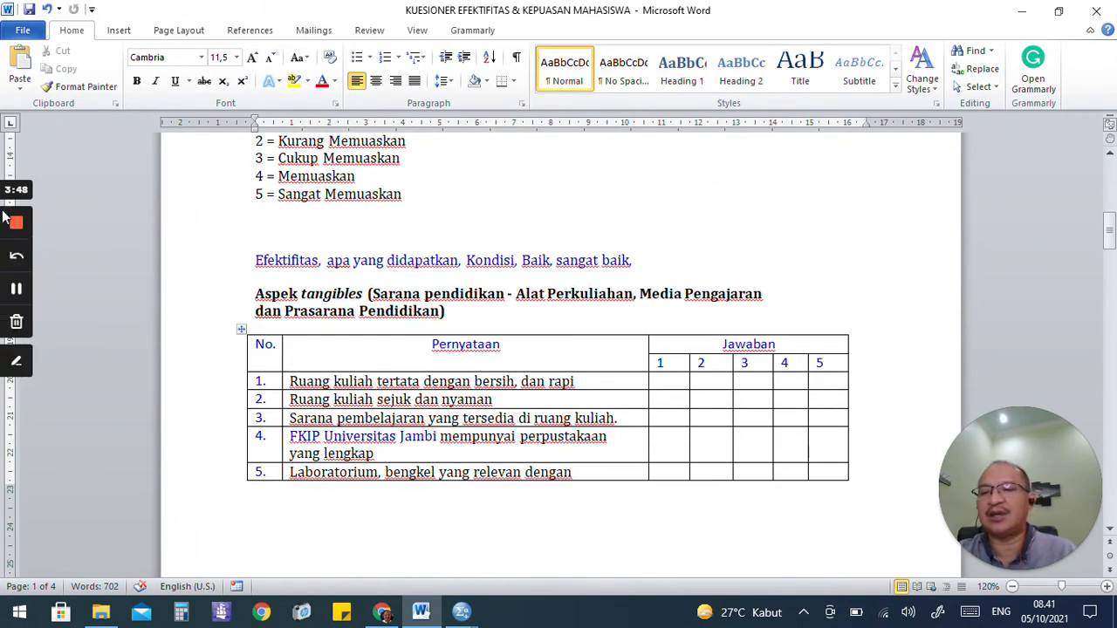
{"action": "left_click", "coordinate": [15, 291]}
{"action": "left_click", "coordinate": [16, 292]}
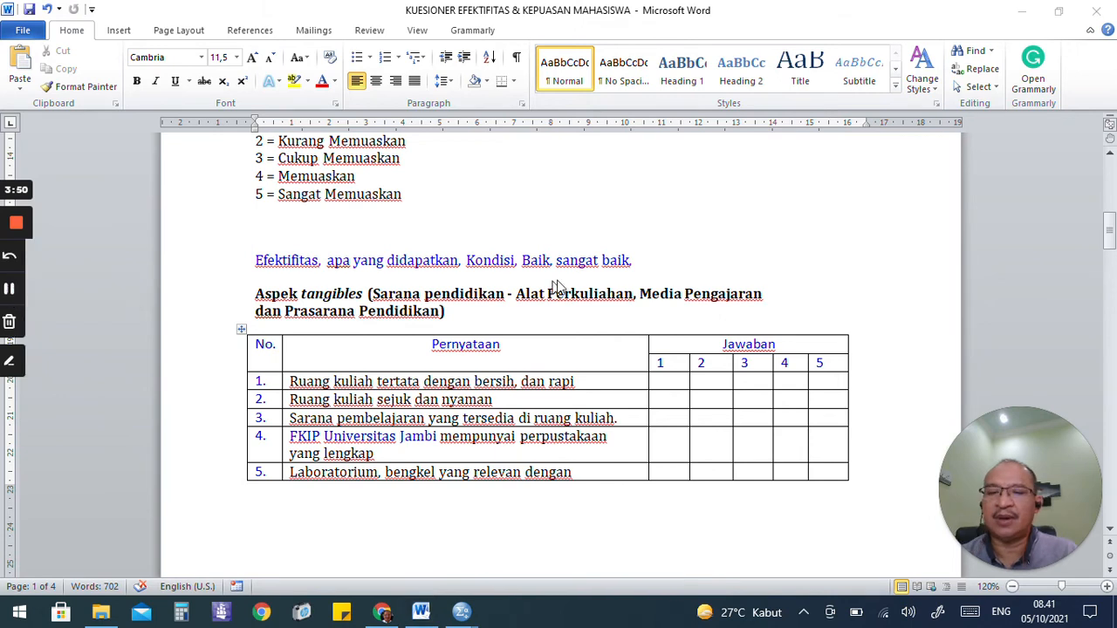
- Arrange the Word questionnaire and the SPSS Data Editor side by side, with the questionnaire showing its title and respondent identity section
{"action": "left_click", "coordinate": [1060, 14]}
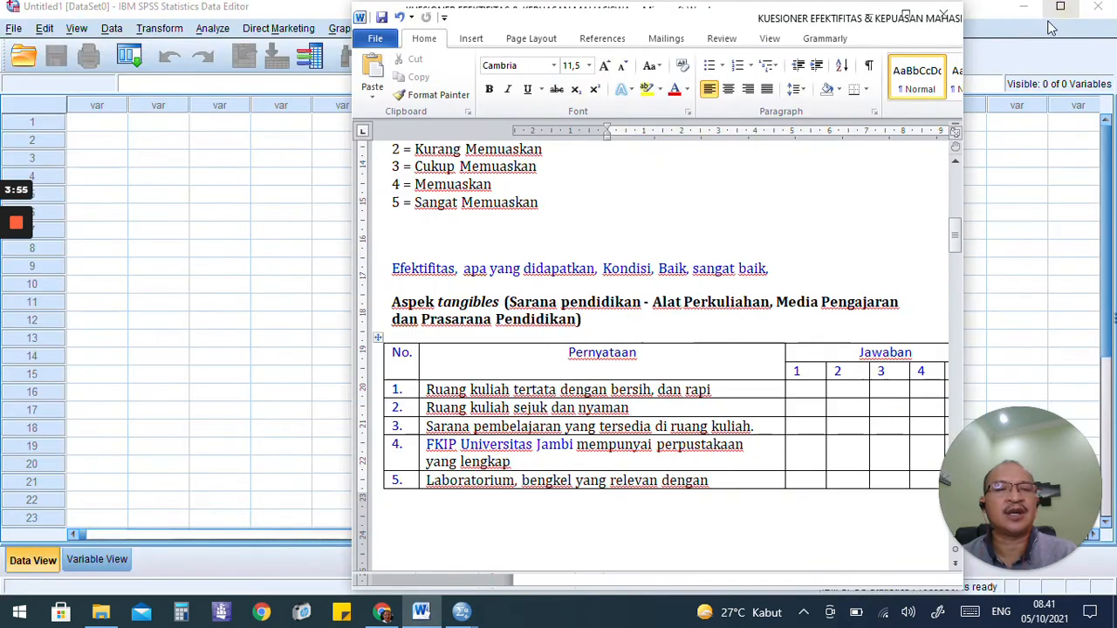
{"action": "left_click_drag", "start_coordinate": [660, 14], "coordinate": [942, 8]}
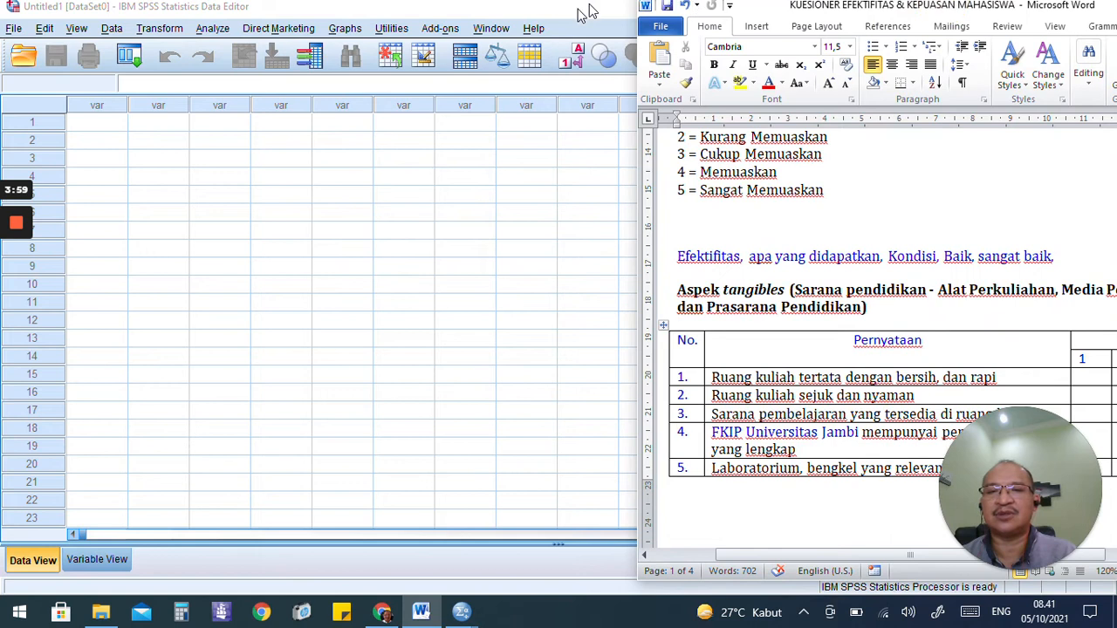
{"action": "left_click", "coordinate": [539, 12]}
{"action": "left_click", "coordinate": [1060, 7]}
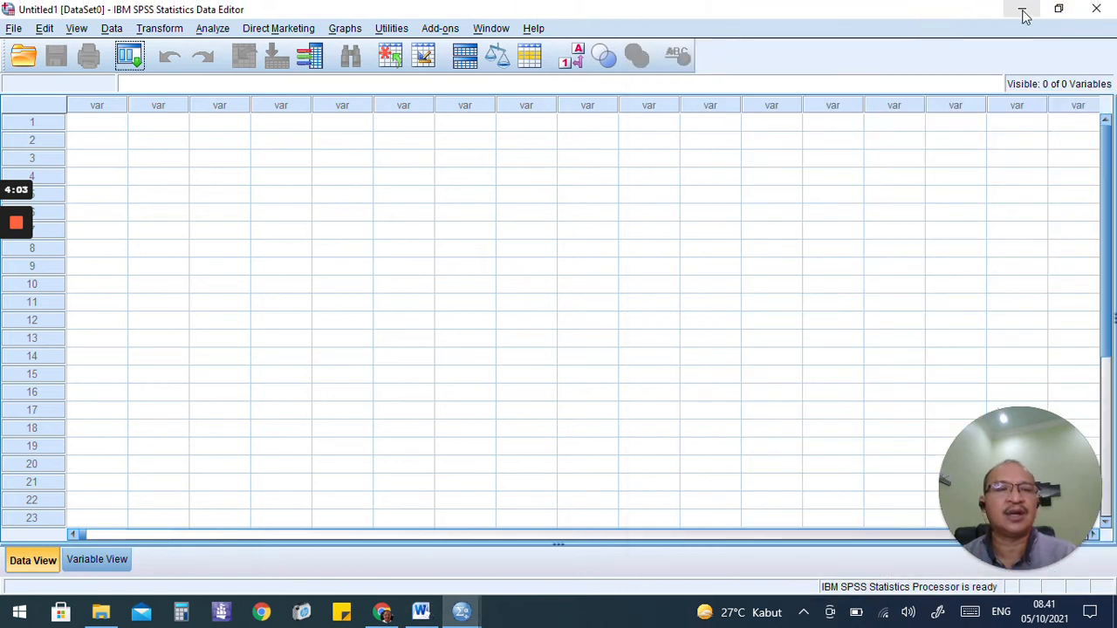
{"action": "left_click", "coordinate": [1059, 11]}
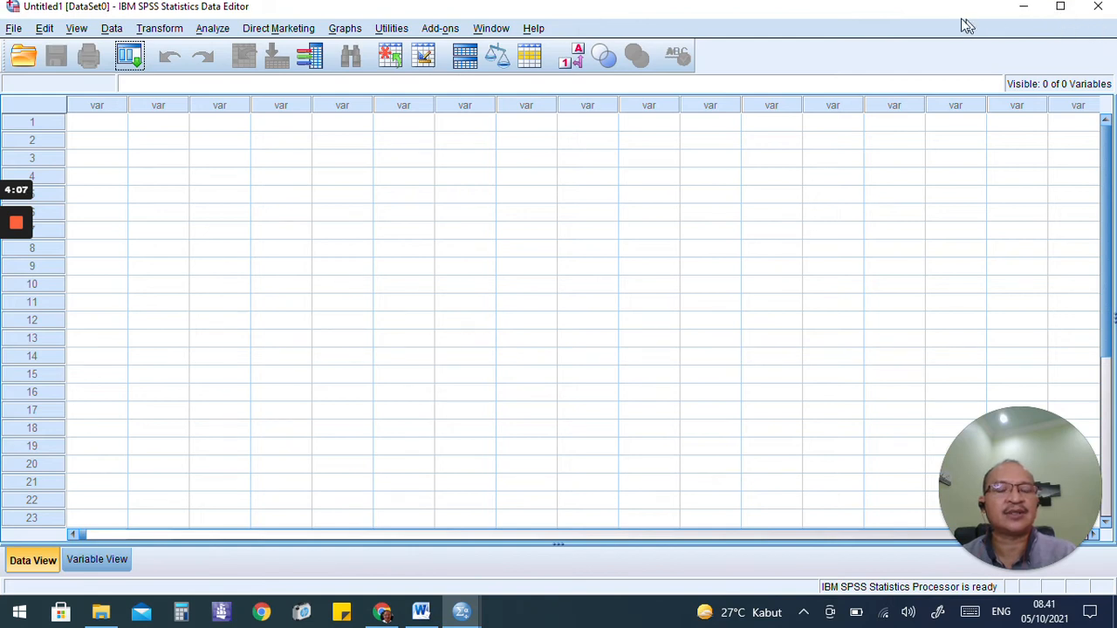
{"action": "left_click_drag", "start_coordinate": [965, 19], "coordinate": [936, 19]}
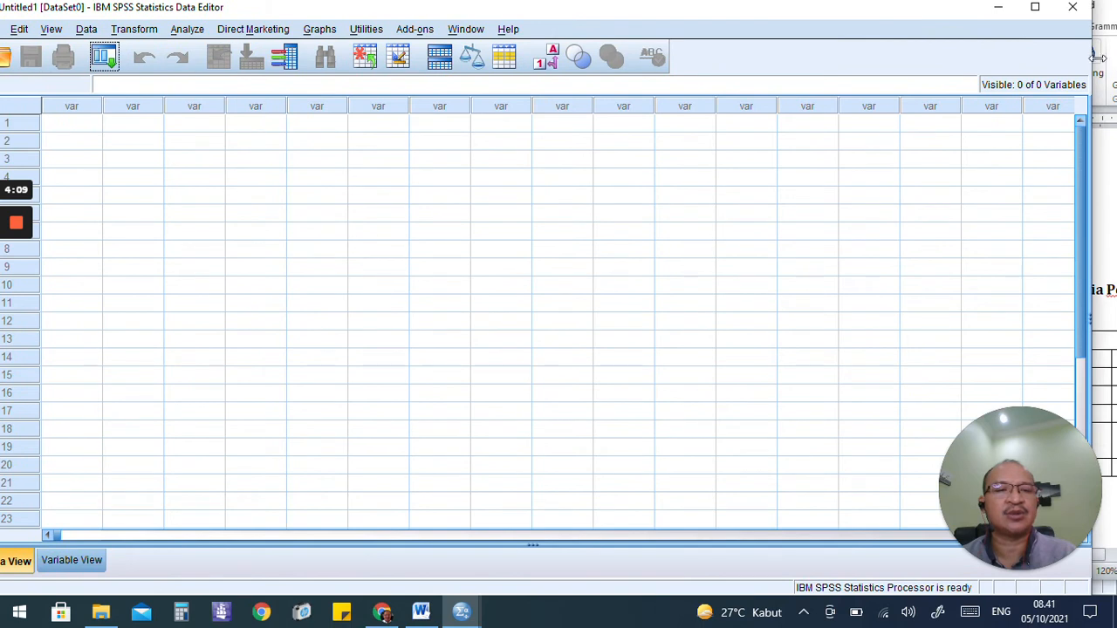
{"action": "left_click_drag", "start_coordinate": [1091, 57], "coordinate": [643, 114]}
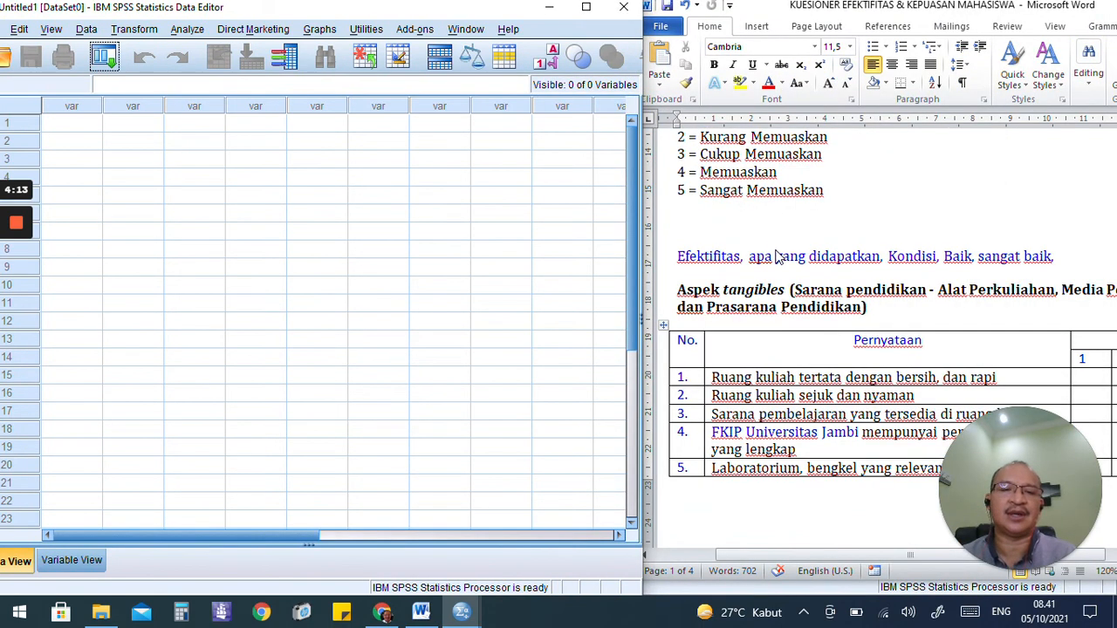
{"action": "scroll", "coordinate": [777, 253], "scroll_direction": "up", "scroll_amount": 4}
{"action": "scroll", "coordinate": [776, 253], "scroll_direction": "up", "scroll_amount": 5}
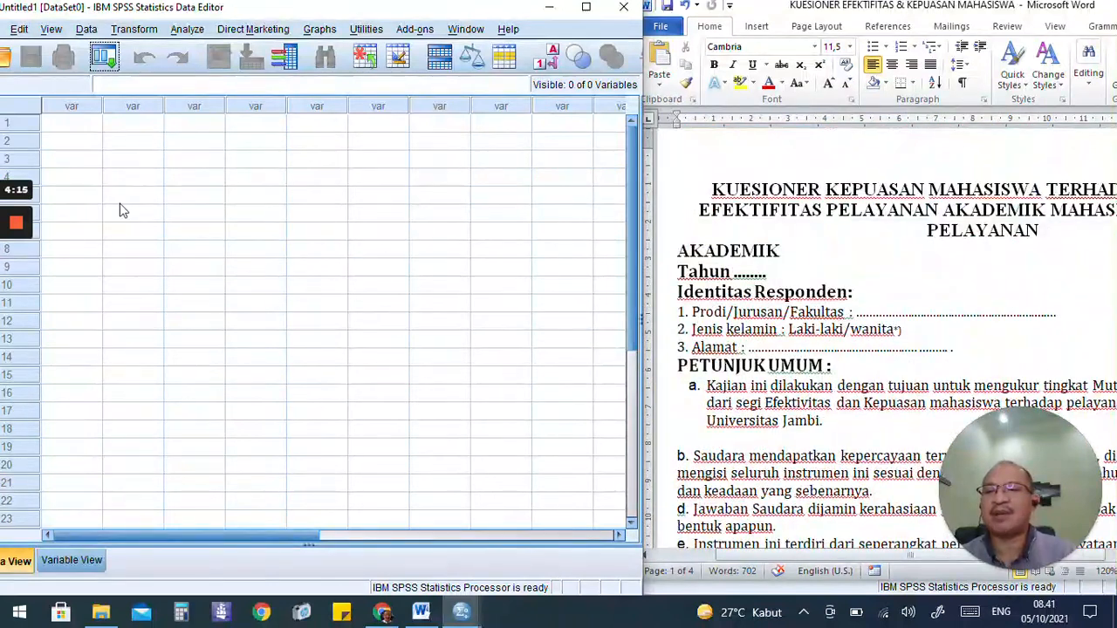
- Switch the Data Editor from the data sheet to the variable definitions and select a variable name cell
{"action": "left_click", "coordinate": [77, 160]}
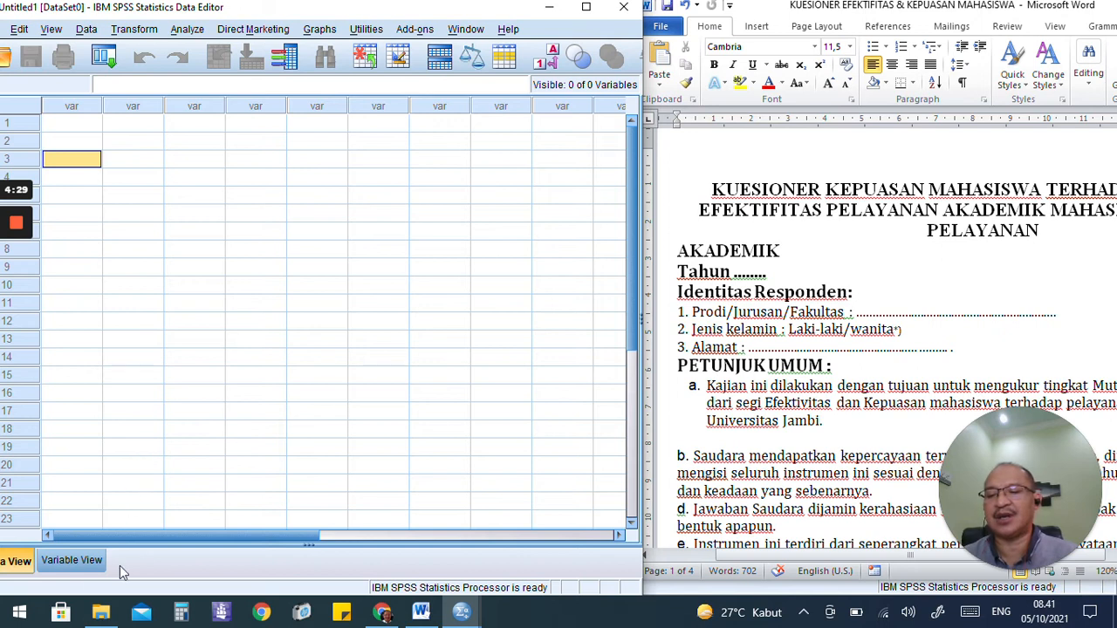
{"action": "left_click", "coordinate": [75, 560]}
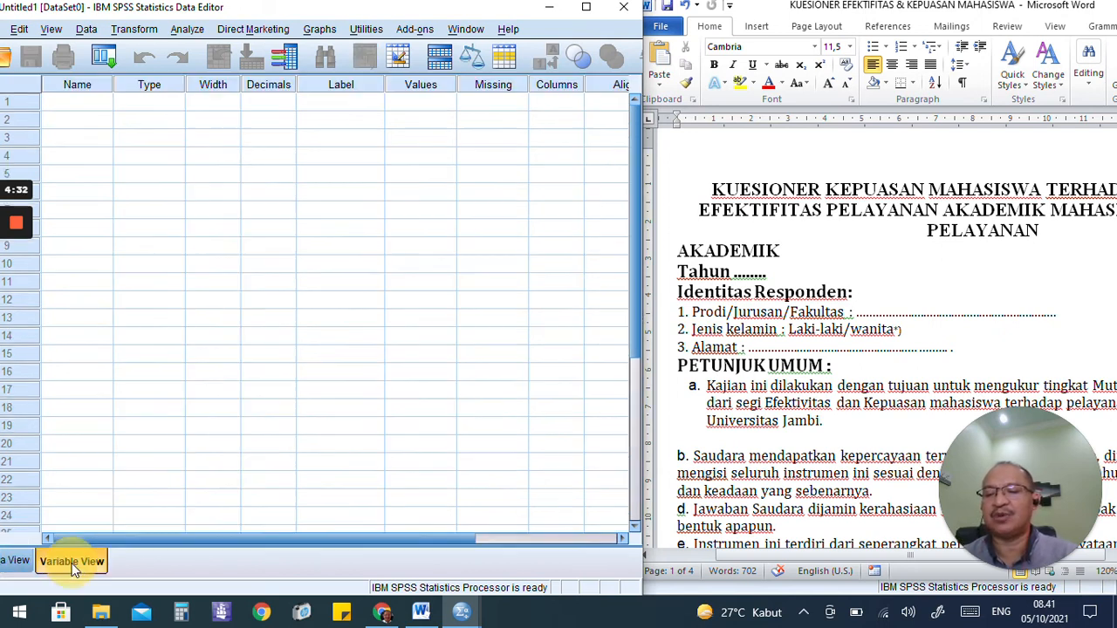
{"action": "left_click", "coordinate": [68, 101]}
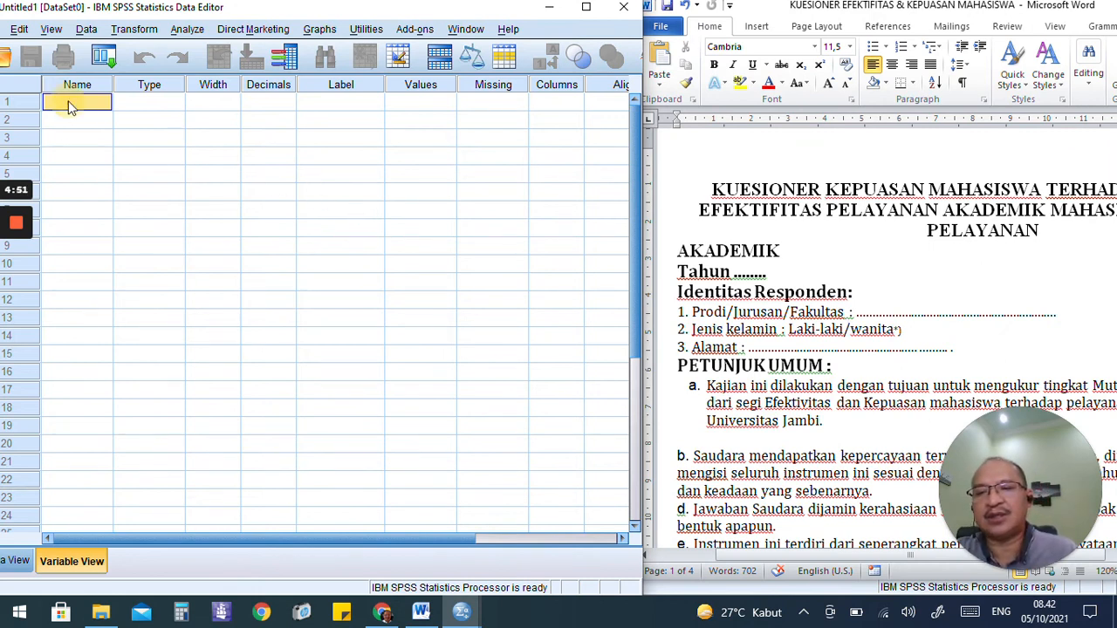
{"action": "mouse_move", "coordinate": [15, 295]}
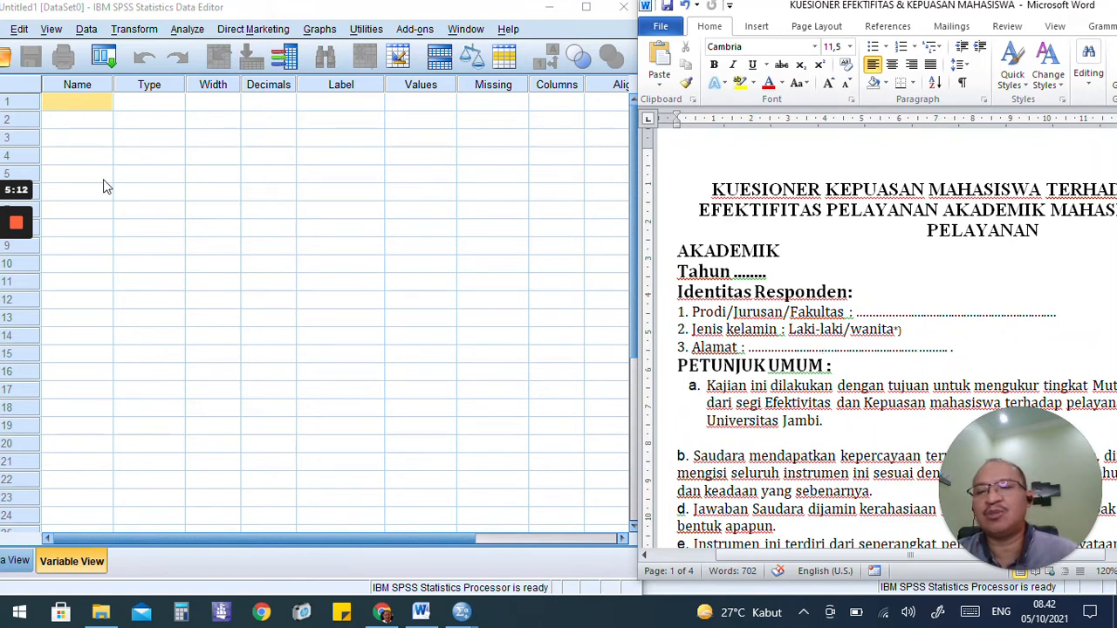
{"action": "left_click", "coordinate": [76, 125]}
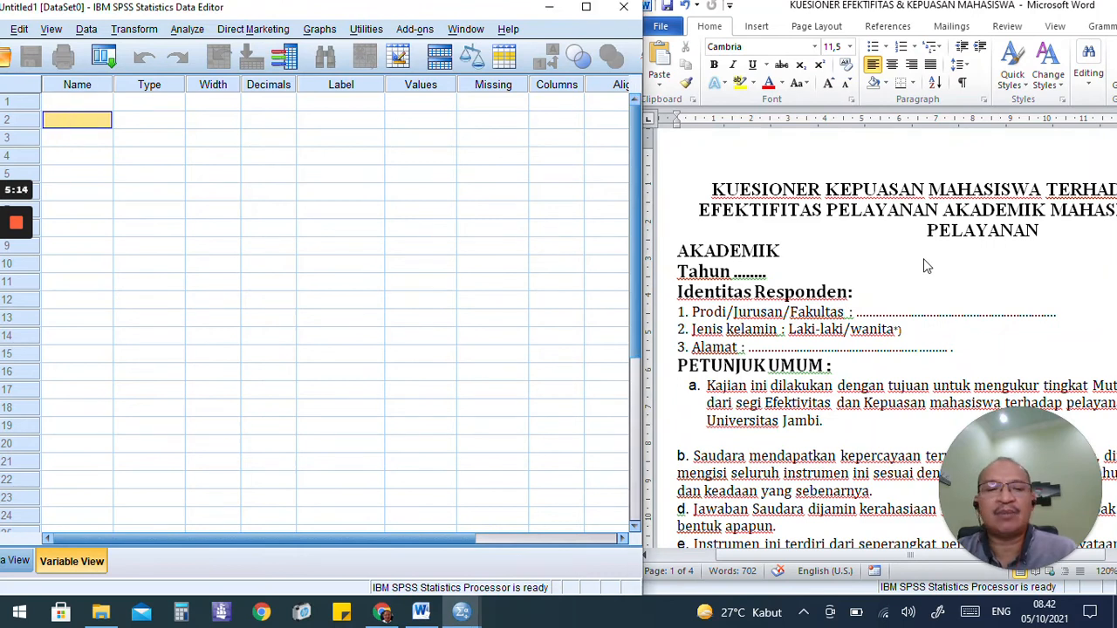
- Add the line "Kode Responden 1." above the title of the Word questionnaire
{"action": "left_click", "coordinate": [950, 311]}
{"action": "scroll", "coordinate": [950, 311], "scroll_direction": "up", "scroll_amount": 2}
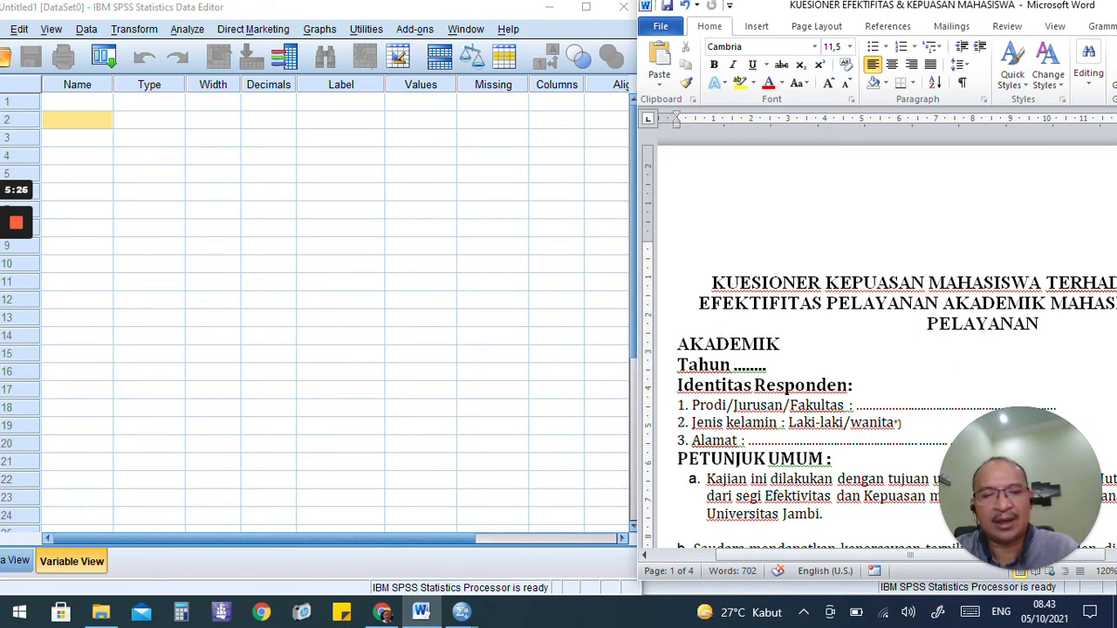
{"action": "left_click", "coordinate": [781, 213]}
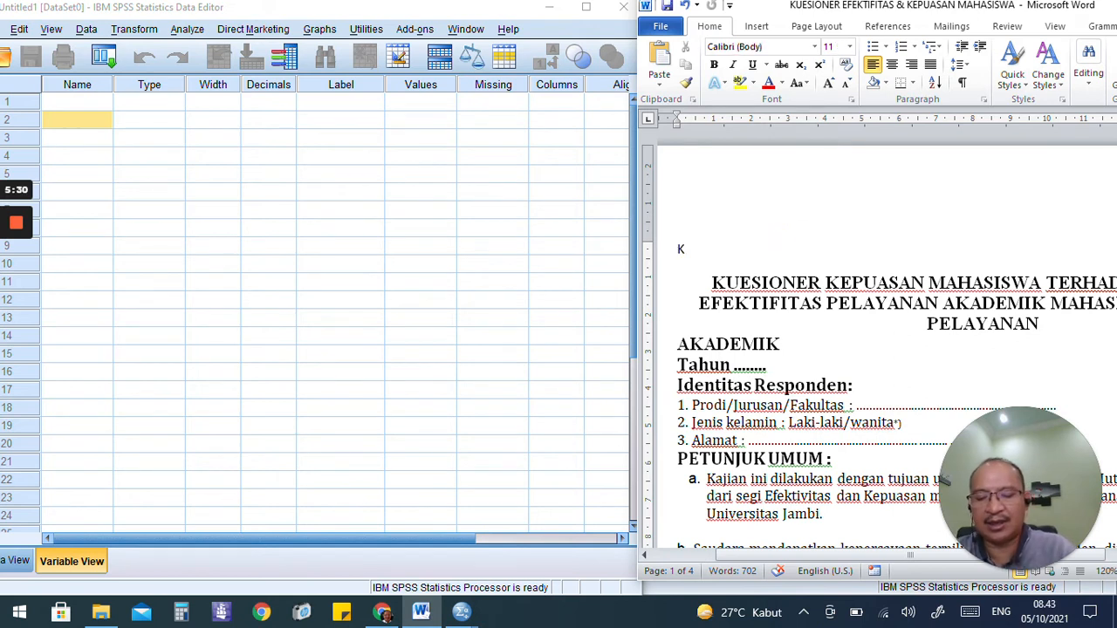
{"action": "type", "text": "Kode Re"}
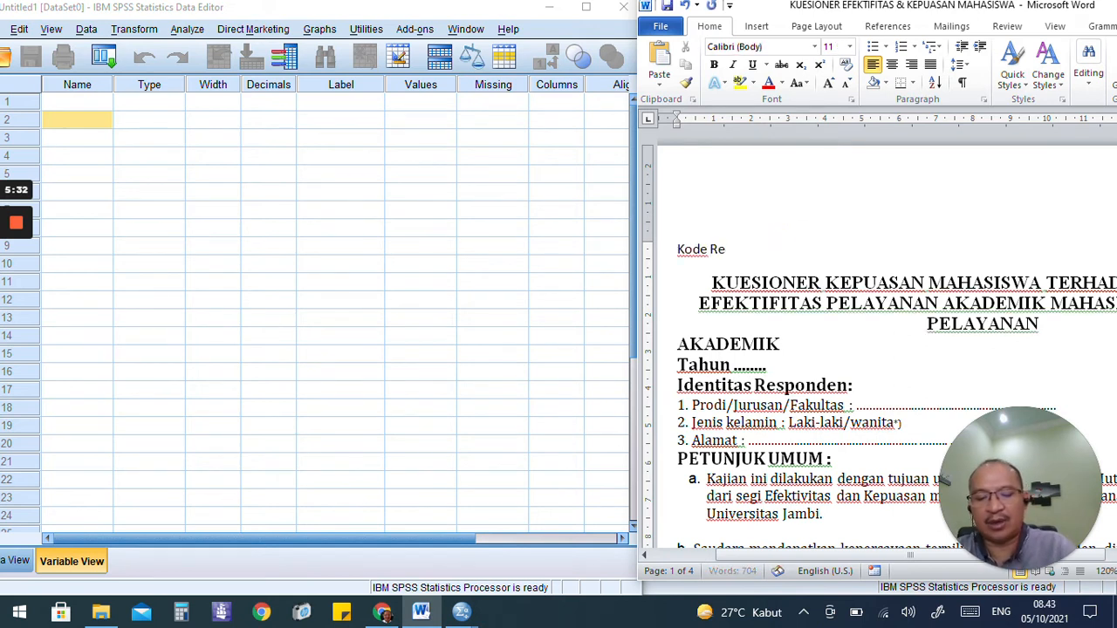
{"action": "type", "text": "sponden "}
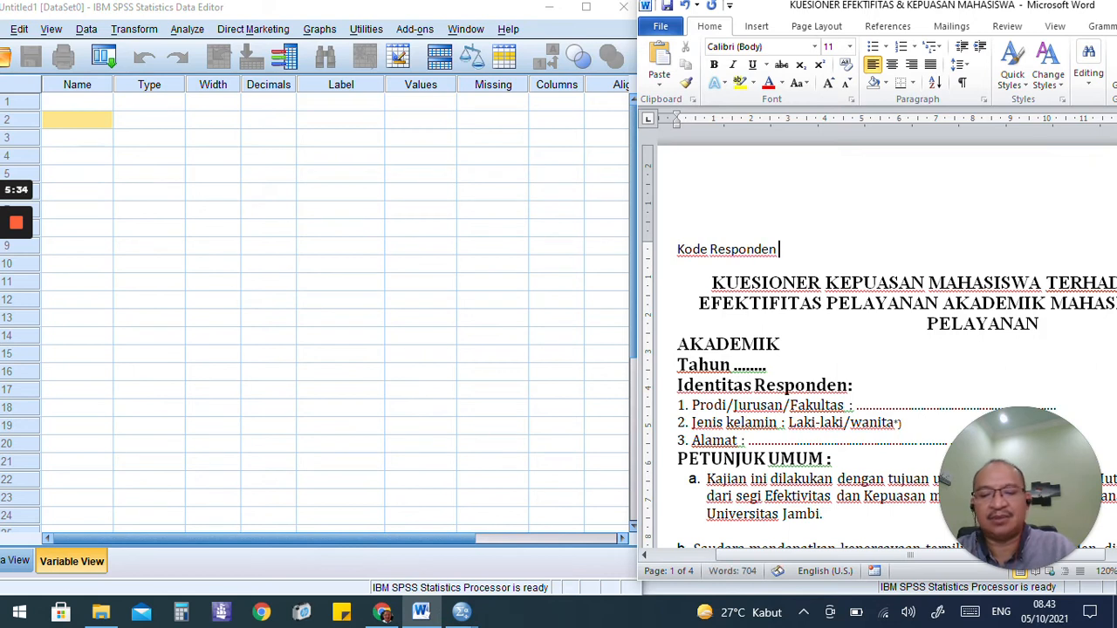
{"action": "type", "text": "1."}
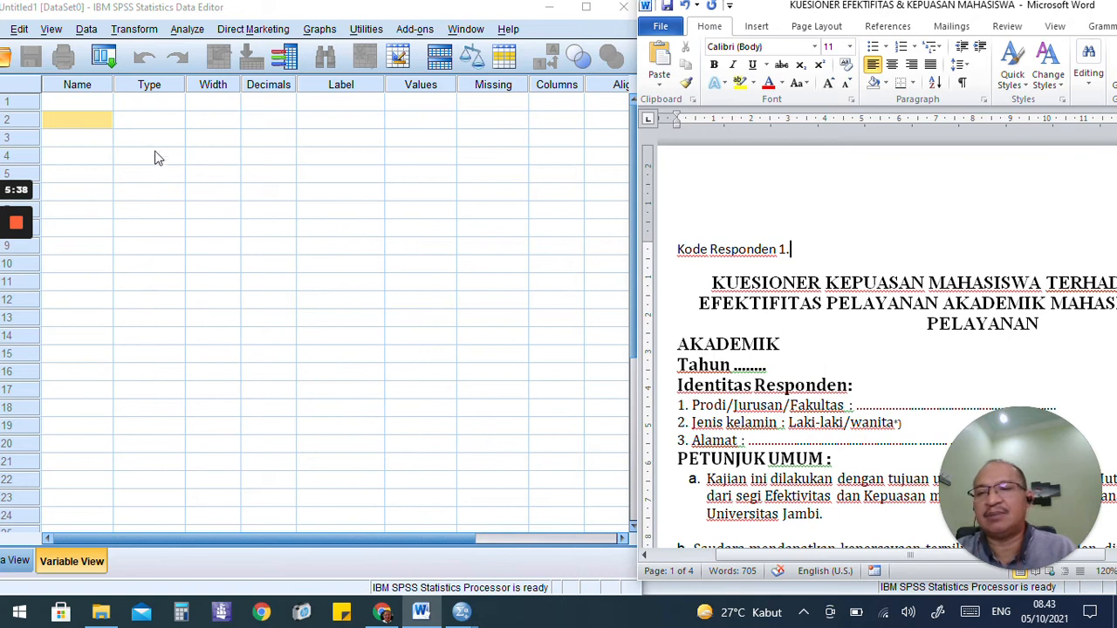
- Define the first SPSS variable with the name Kode
{"action": "left_click", "coordinate": [71, 105]}
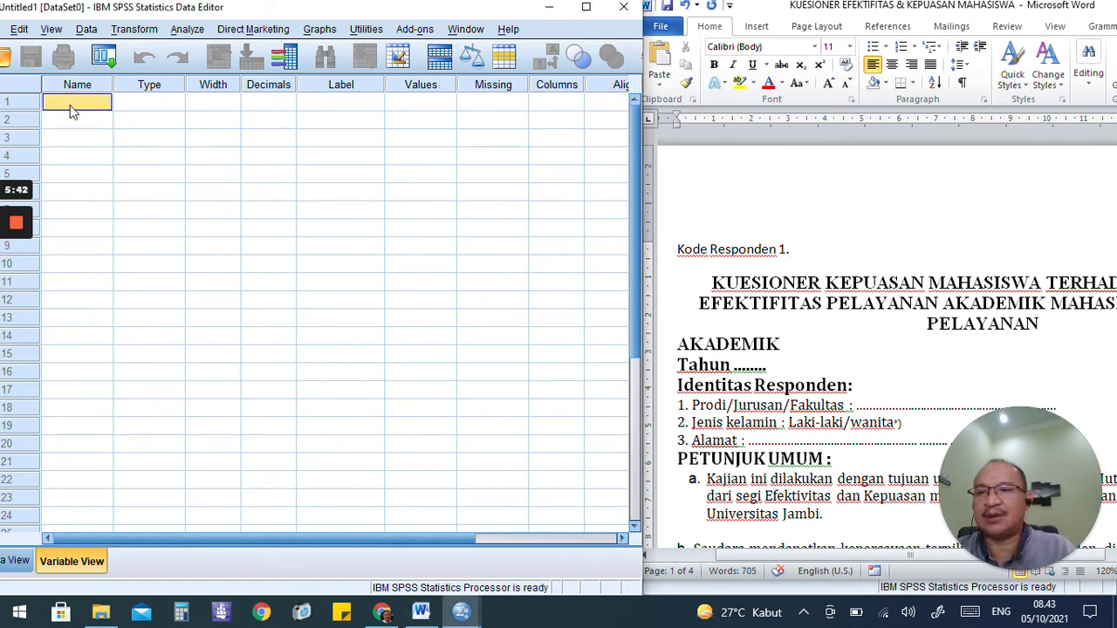
{"action": "type", "text": "Kode"}
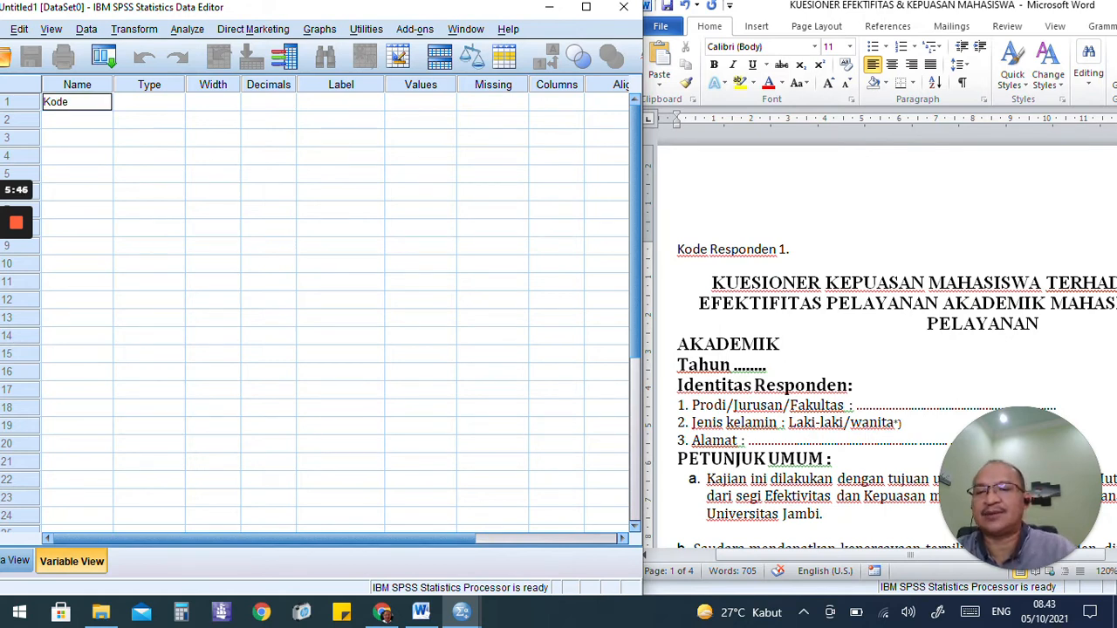
{"action": "left_click", "coordinate": [75, 134]}
{"action": "left_click", "coordinate": [75, 107]}
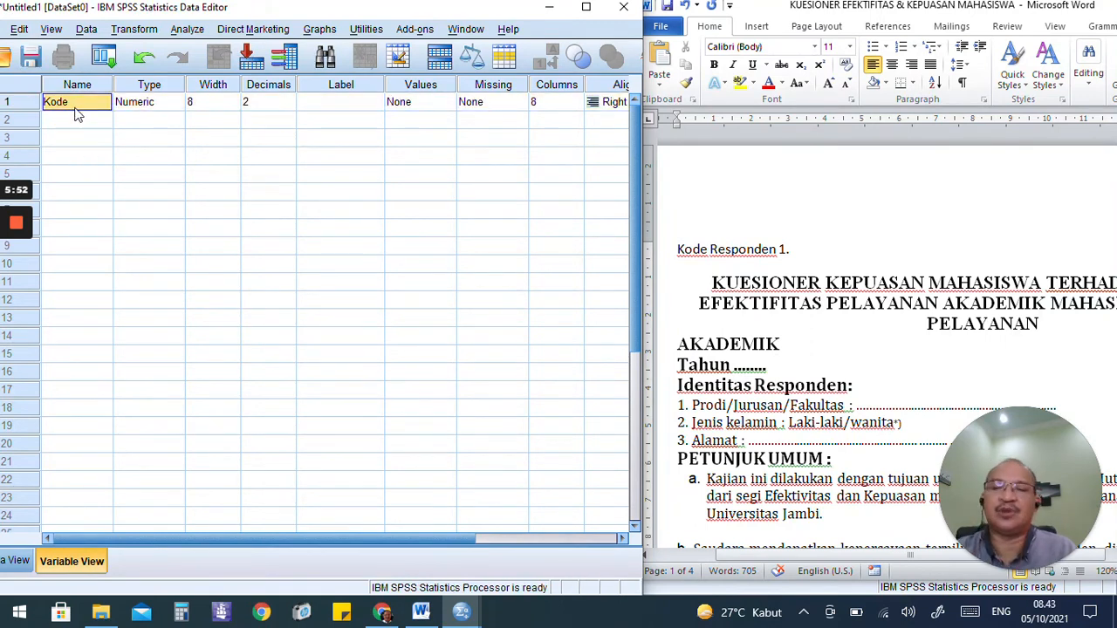
- Define the second variable with the name Prodi
{"action": "left_click", "coordinate": [76, 127]}
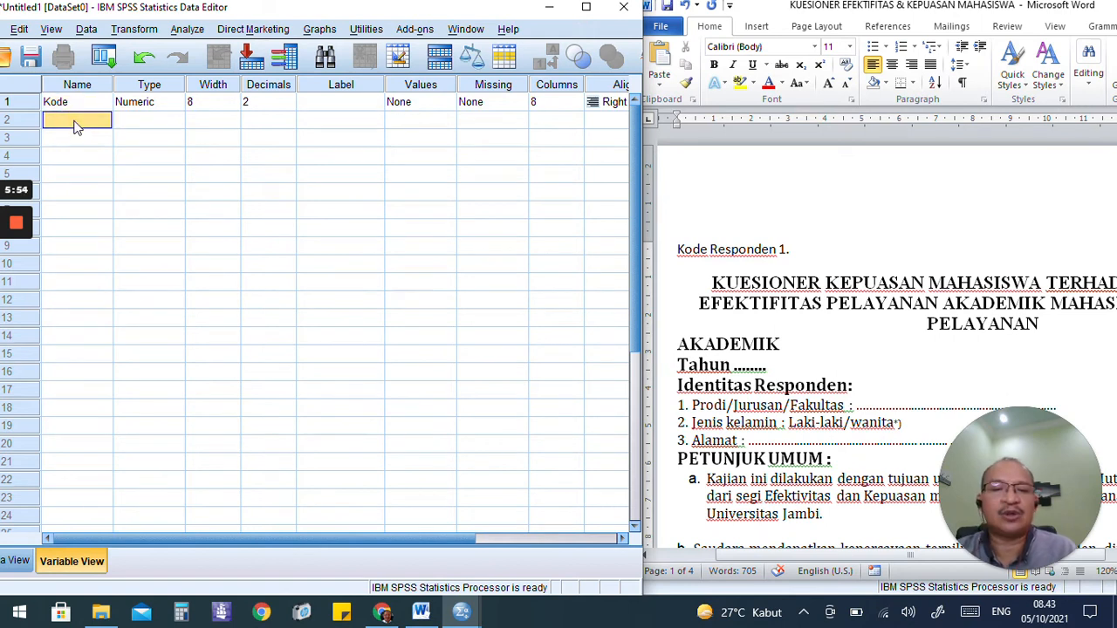
{"action": "mouse_move", "coordinate": [12, 301]}
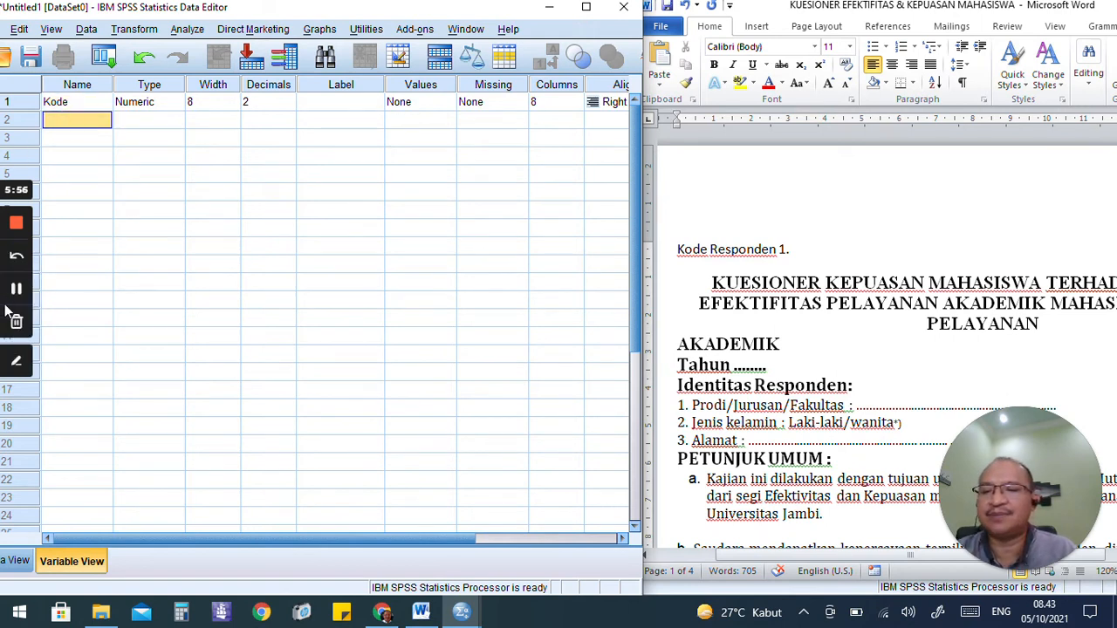
{"action": "left_click", "coordinate": [14, 297]}
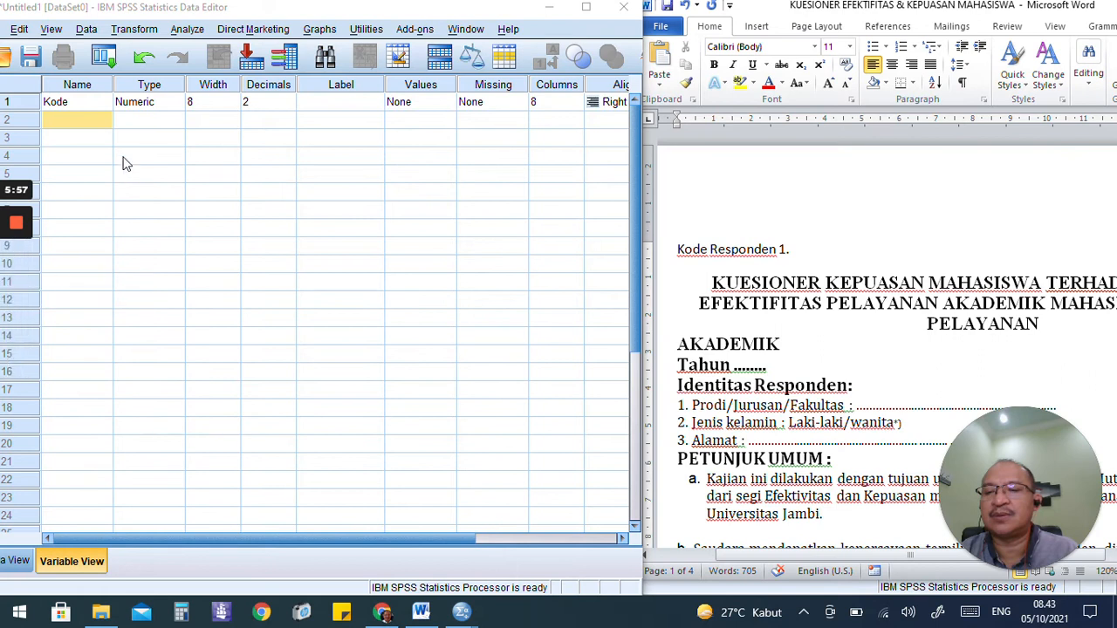
{"action": "left_click", "coordinate": [65, 128]}
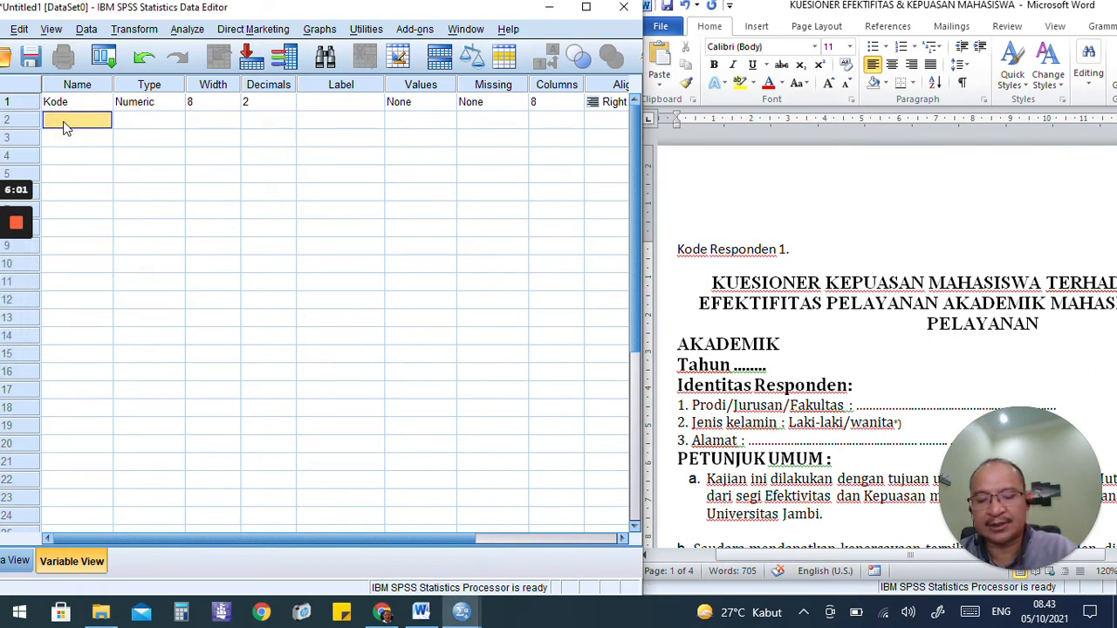
{"action": "type", "text": "Prodi"}
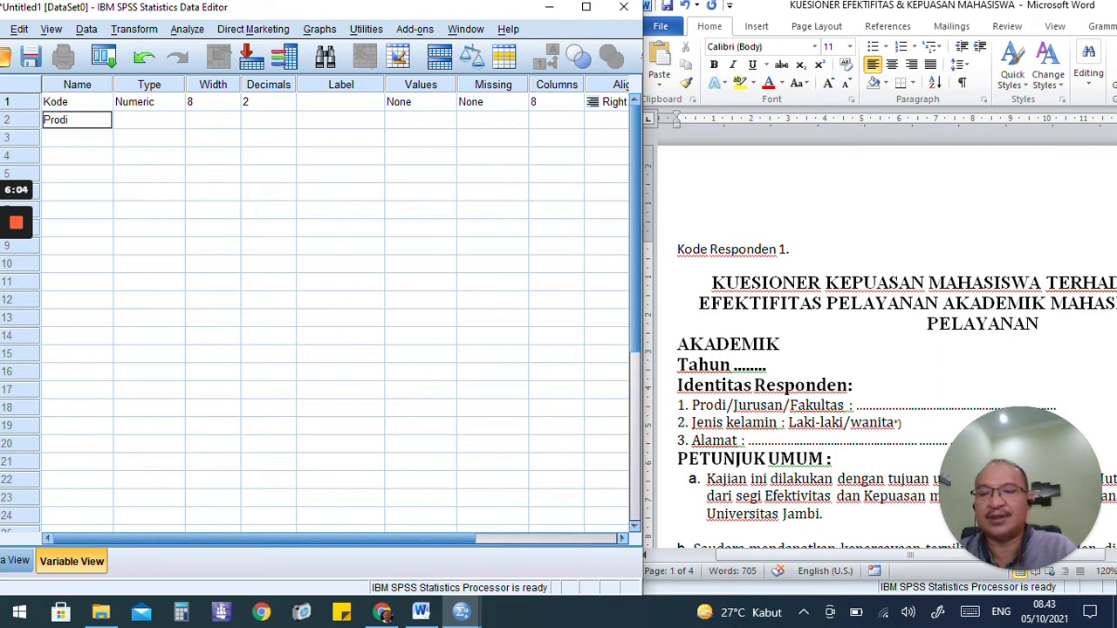
{"action": "left_click", "coordinate": [72, 141]}
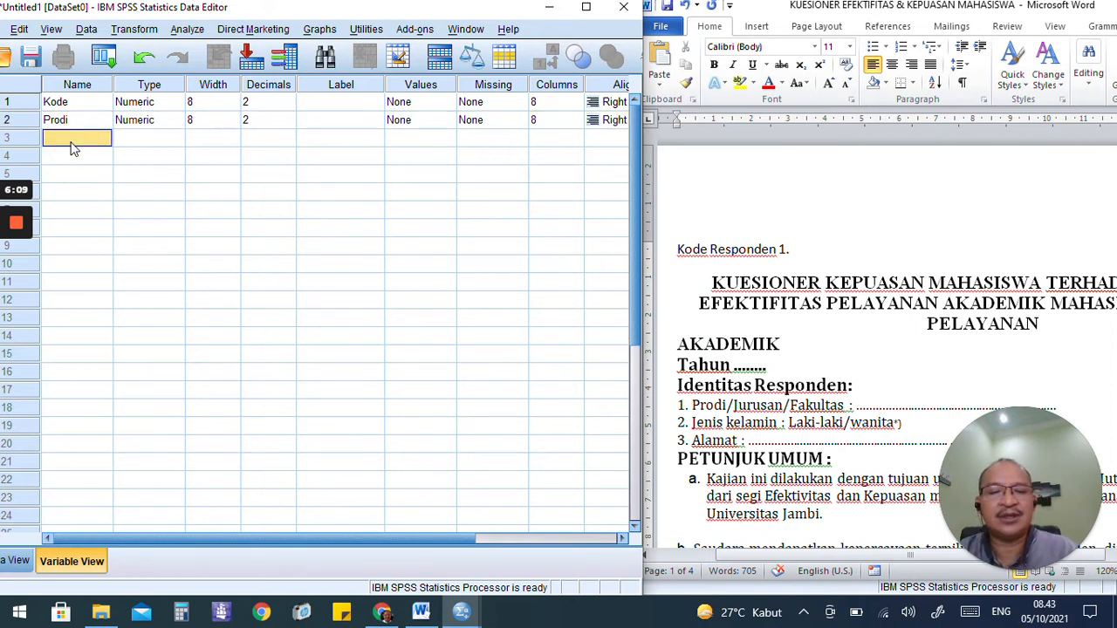
- Insert JK directly before the word "kelamin" in the questionnaire's second respondent identity item
{"action": "left_click", "coordinate": [758, 422]}
{"action": "left_click", "coordinate": [726, 422]}
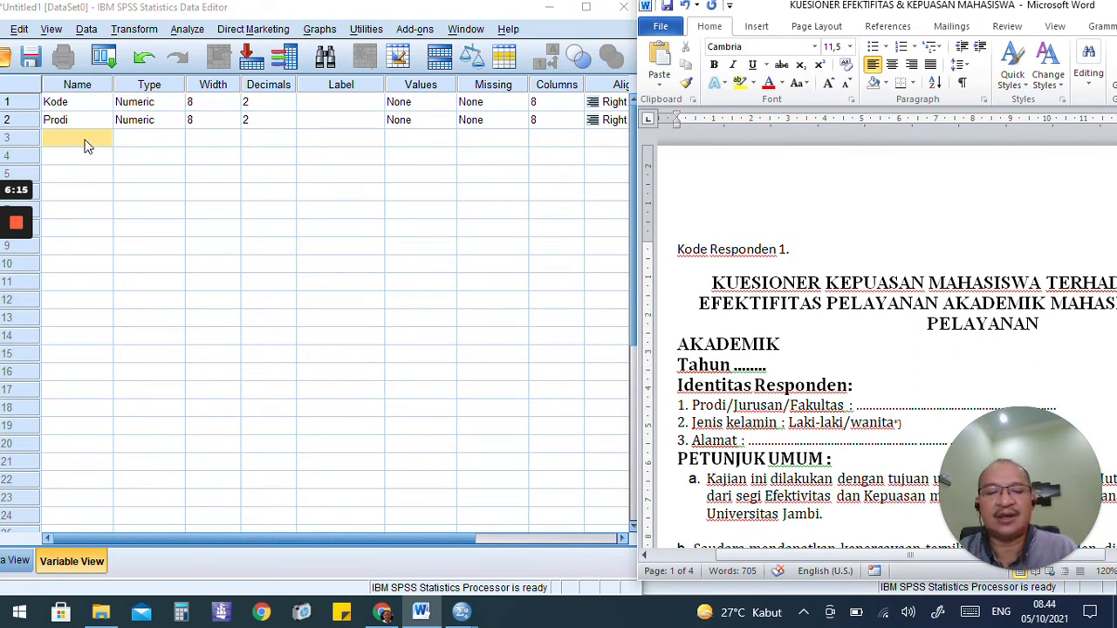
{"action": "type", "text": "JK"}
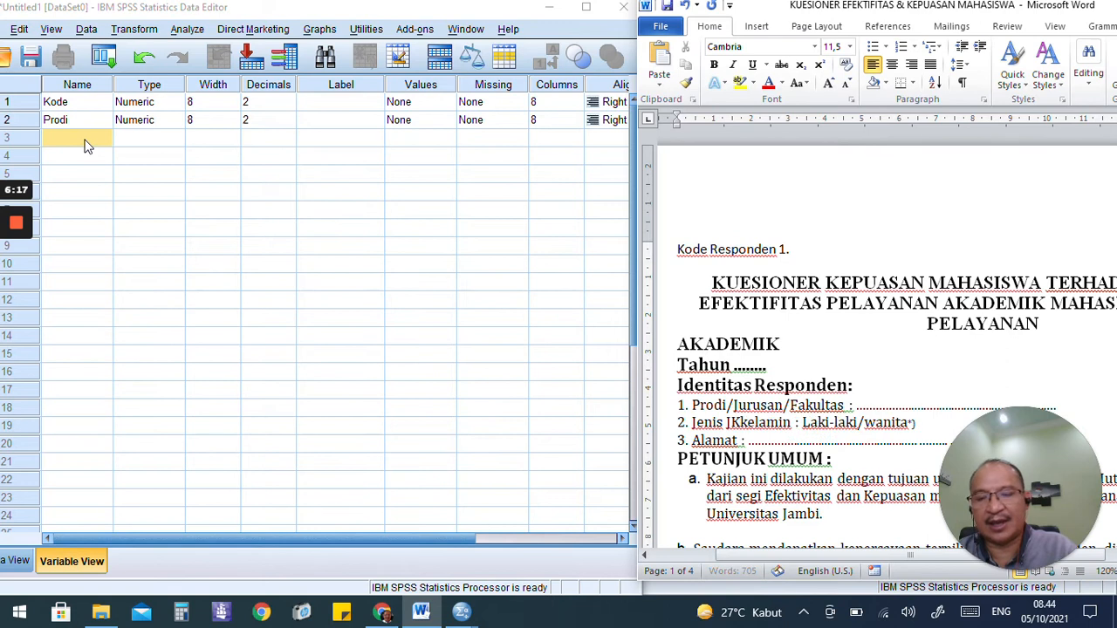
- Define the third SPSS variable with the name JK
{"action": "left_click", "coordinate": [87, 147]}
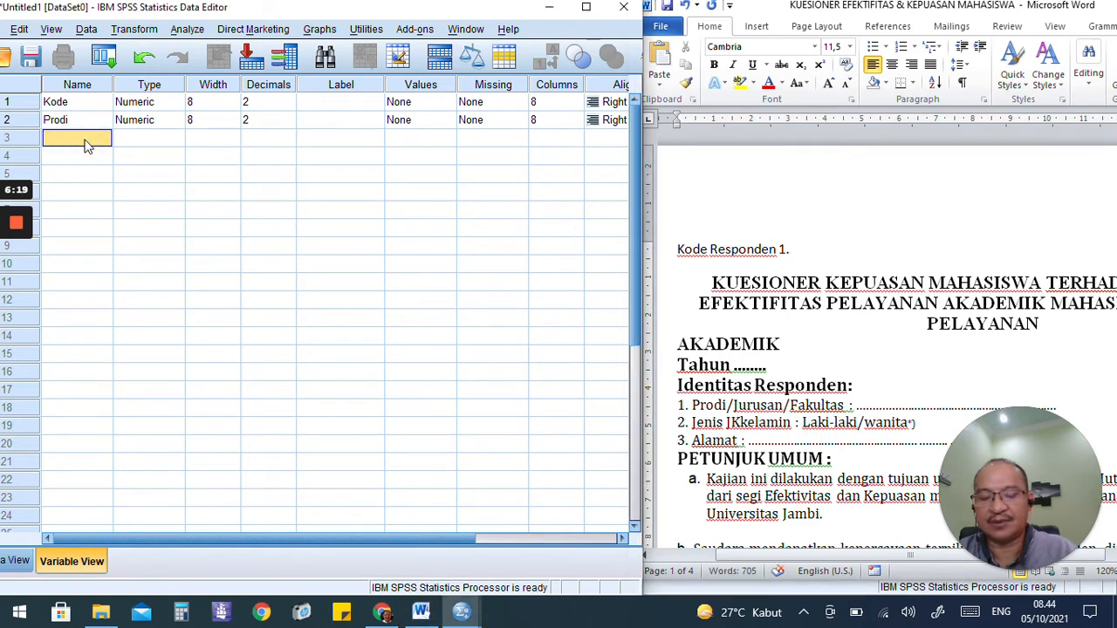
{"action": "type", "text": "JK"}
{"action": "left_click", "coordinate": [54, 162]}
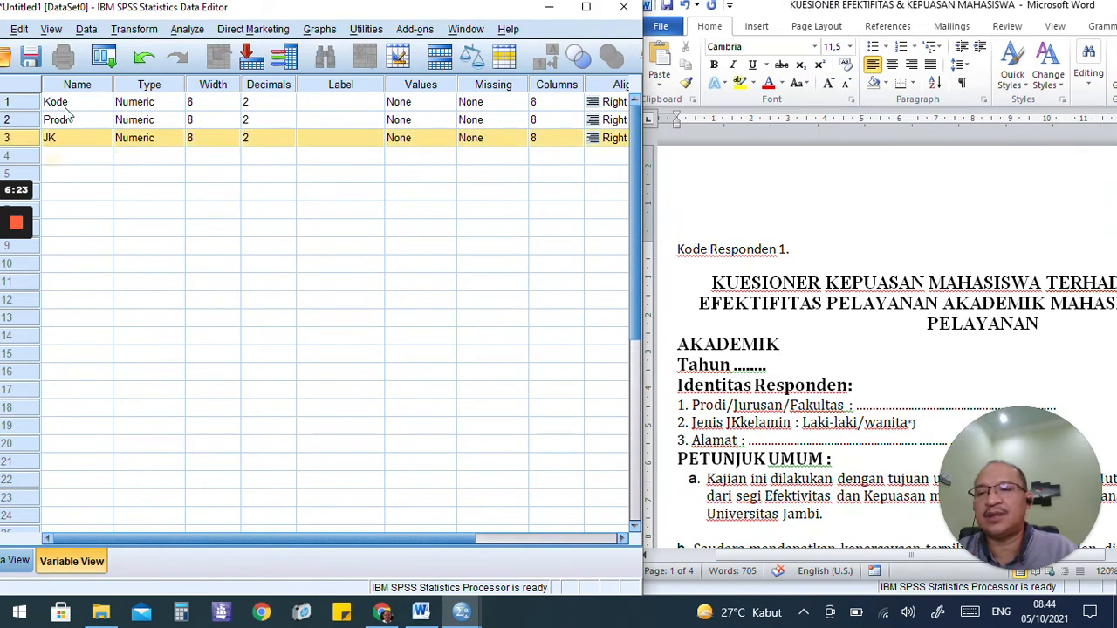
- Give the JK variable the label "Jenis Kelamin"
{"action": "left_click", "coordinate": [62, 107]}
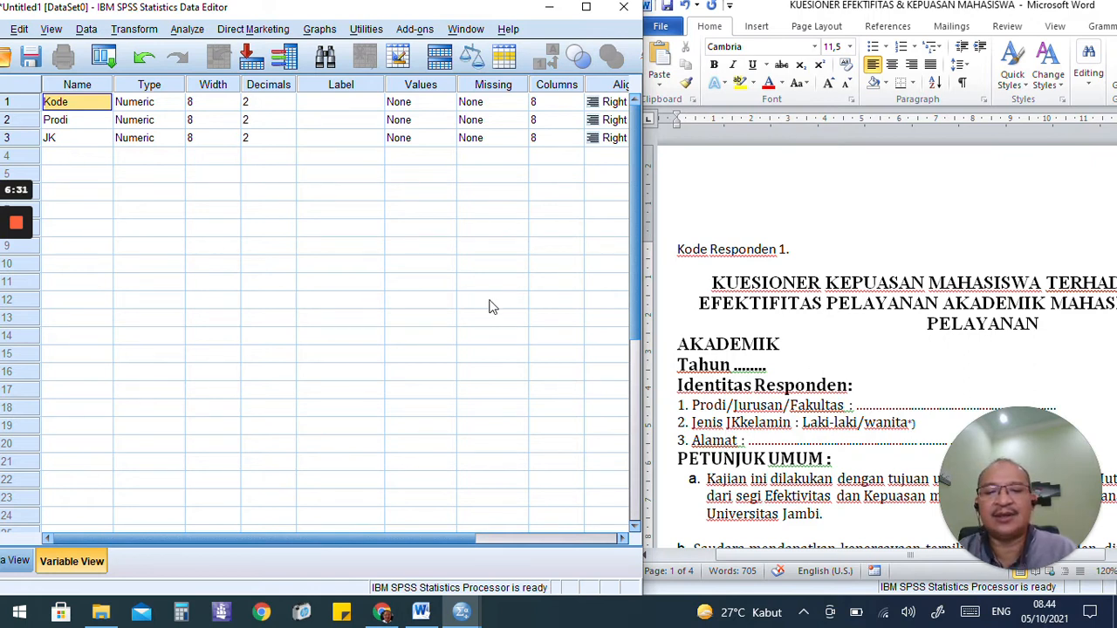
{"action": "left_click", "coordinate": [334, 141]}
{"action": "left_click", "coordinate": [334, 142]}
{"action": "type", "text": "JENIS"}
{"action": "key", "text": "BackSpace"}
{"action": "key", "text": "BackSpace"}
{"action": "key", "text": "BackSpace"}
{"action": "key", "text": "BackSpace"}
{"action": "key", "text": "BackSpace"}
{"action": "type", "text": "J"}
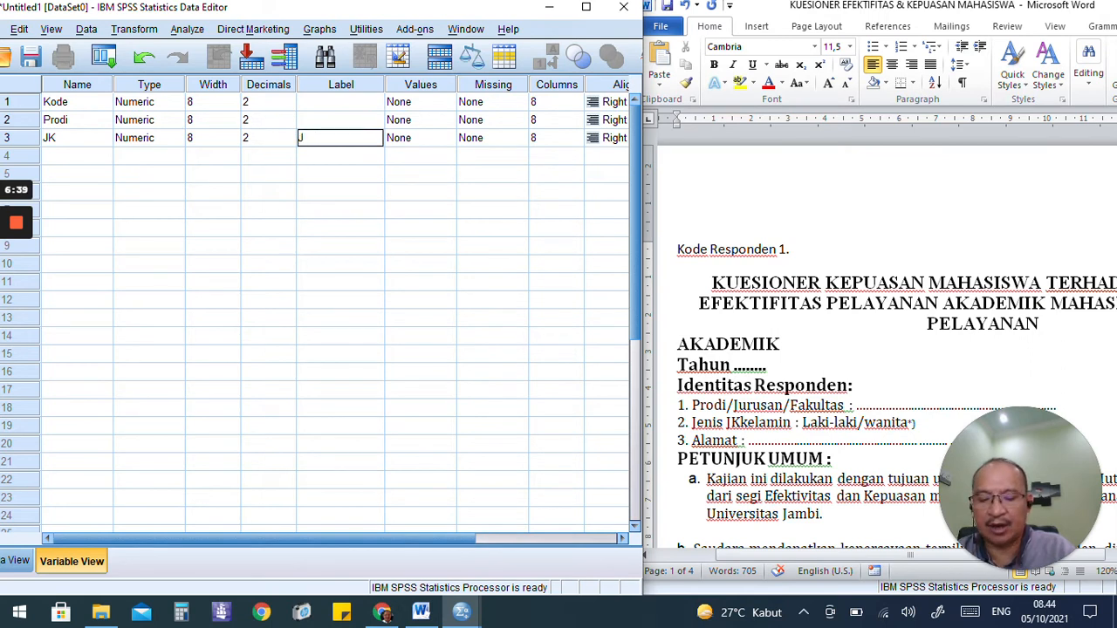
{"action": "type", "text": "enis"}
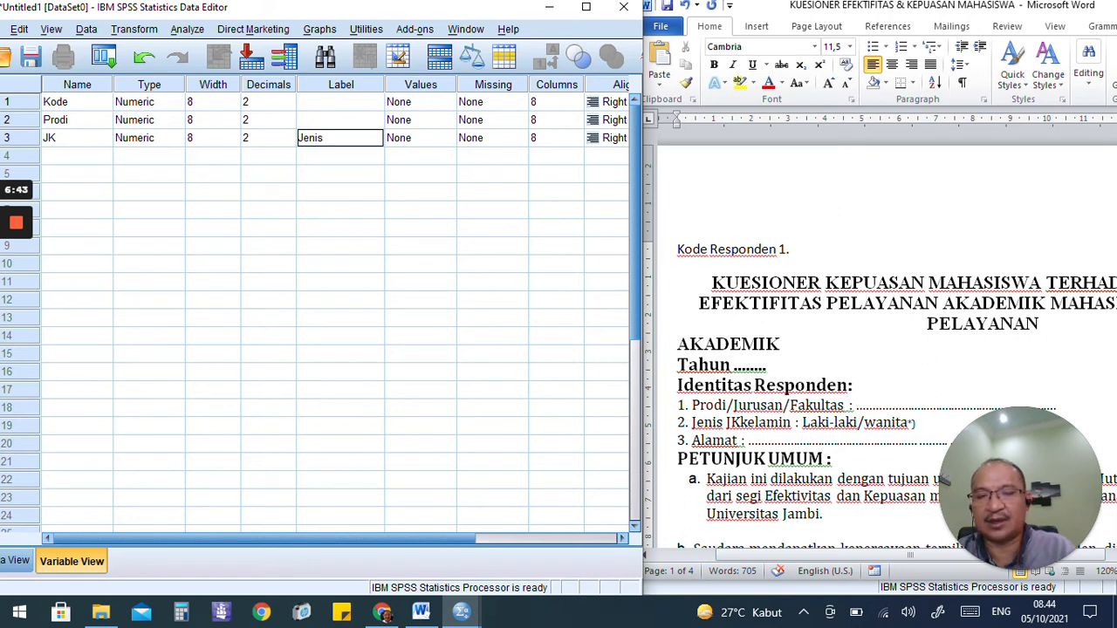
{"action": "type", "text": " Kelamin"}
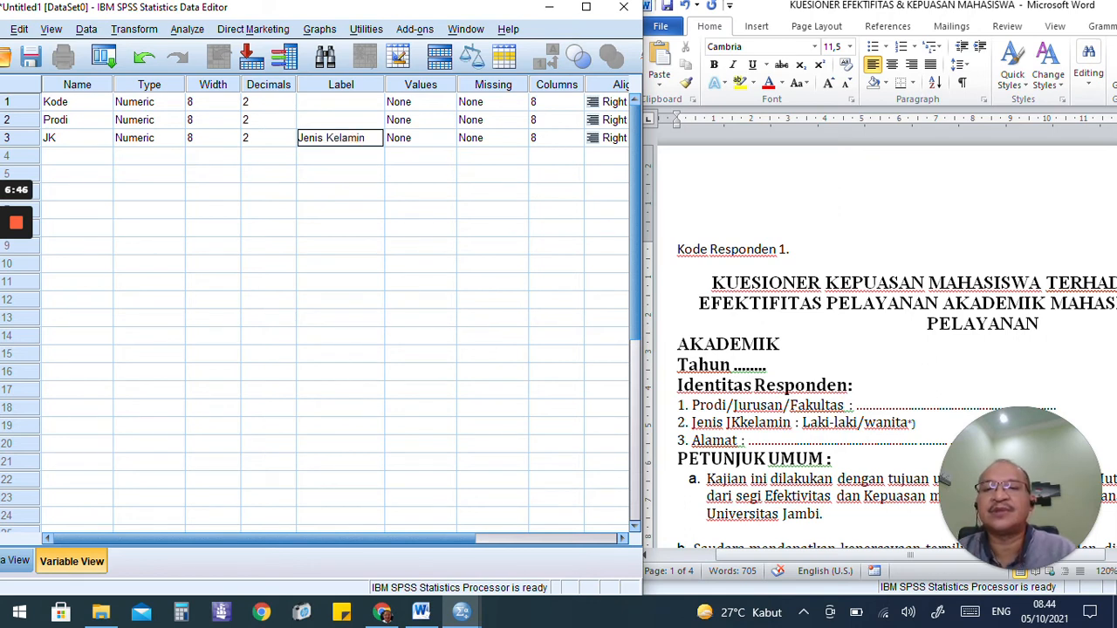
{"action": "left_click", "coordinate": [335, 191]}
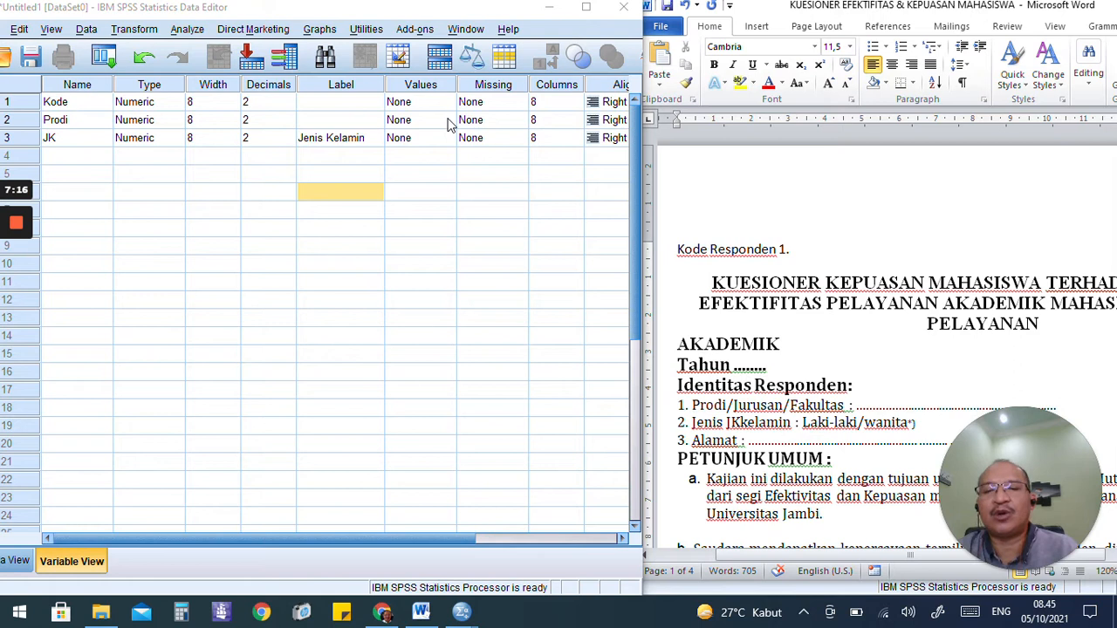
- Add the value label 1 = "Pend. Fisika" to the Prodi variable
{"action": "left_click", "coordinate": [68, 123]}
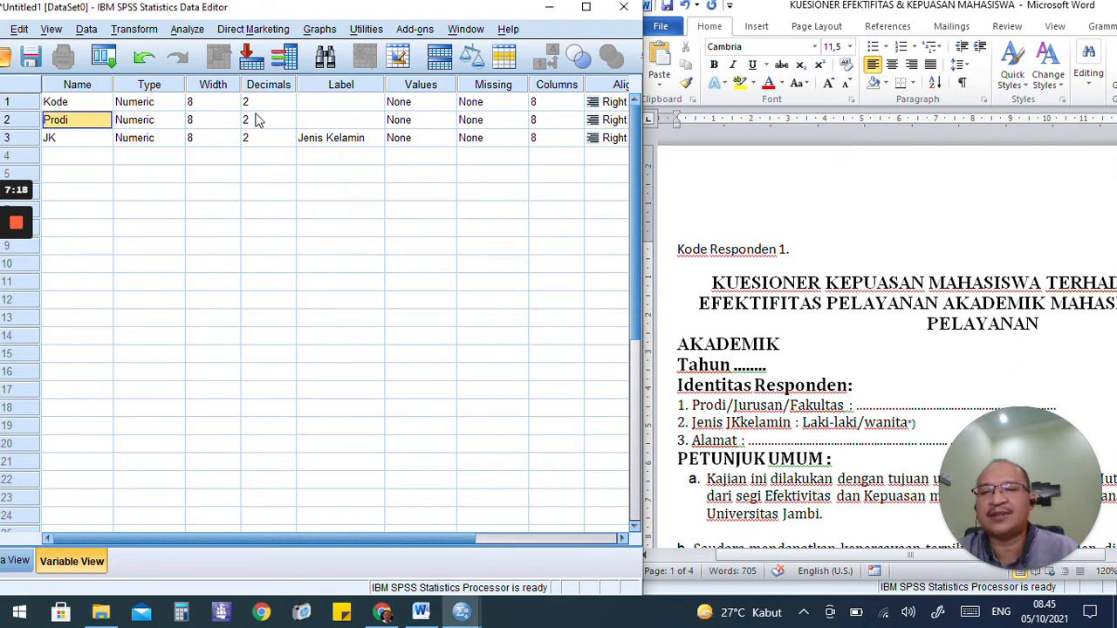
{"action": "left_click", "coordinate": [336, 119]}
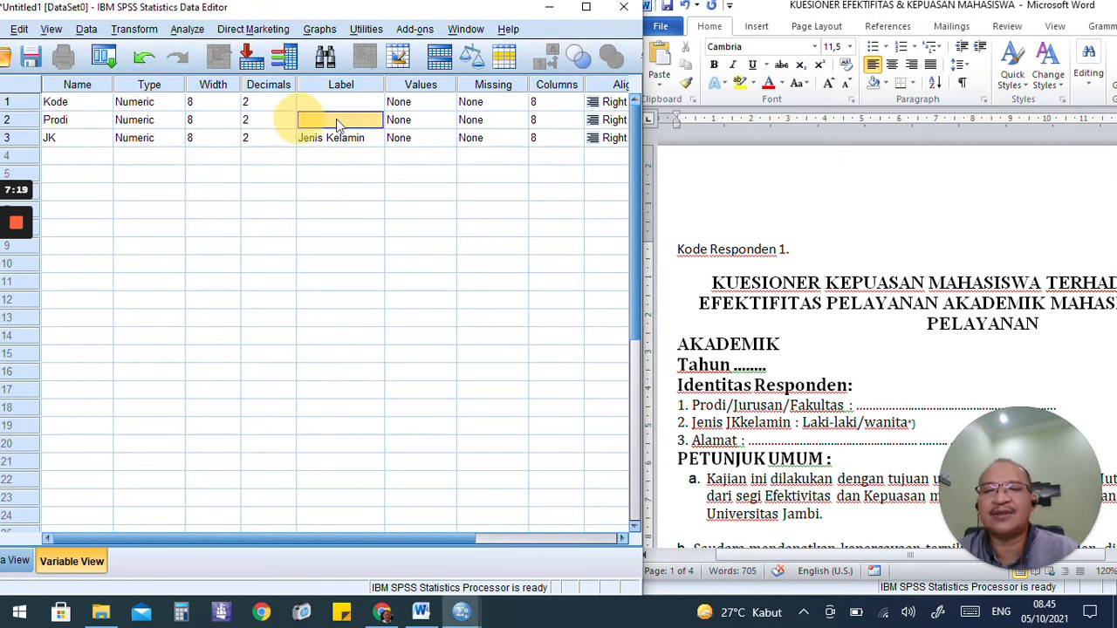
{"action": "left_click", "coordinate": [447, 123]}
{"action": "left_click", "coordinate": [447, 119]}
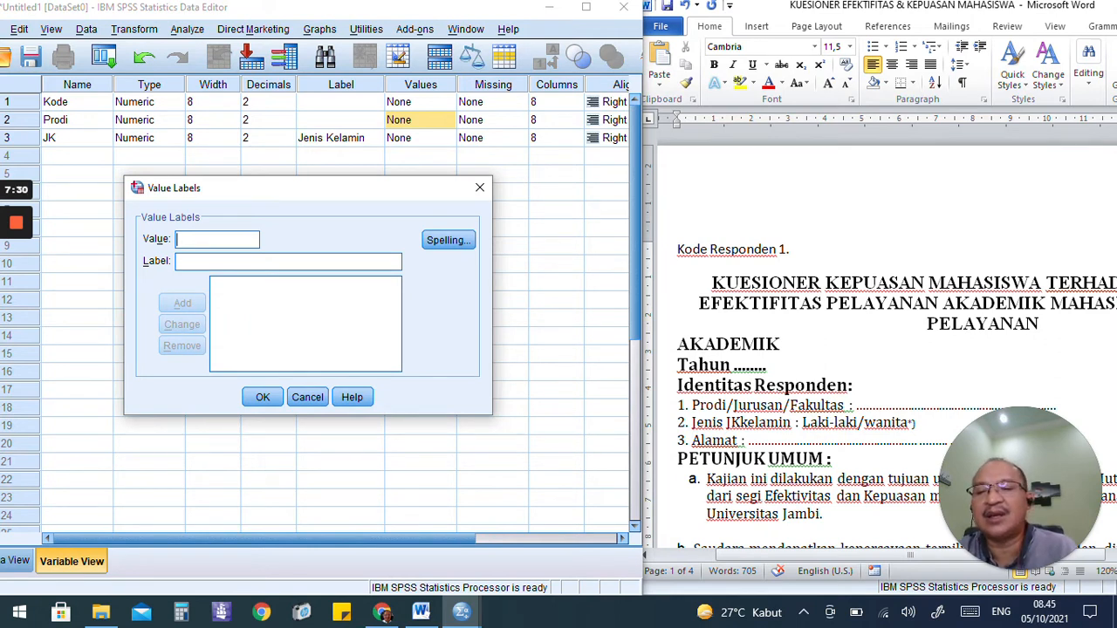
{"action": "type", "text": "1"}
{"action": "left_click", "coordinate": [218, 261]}
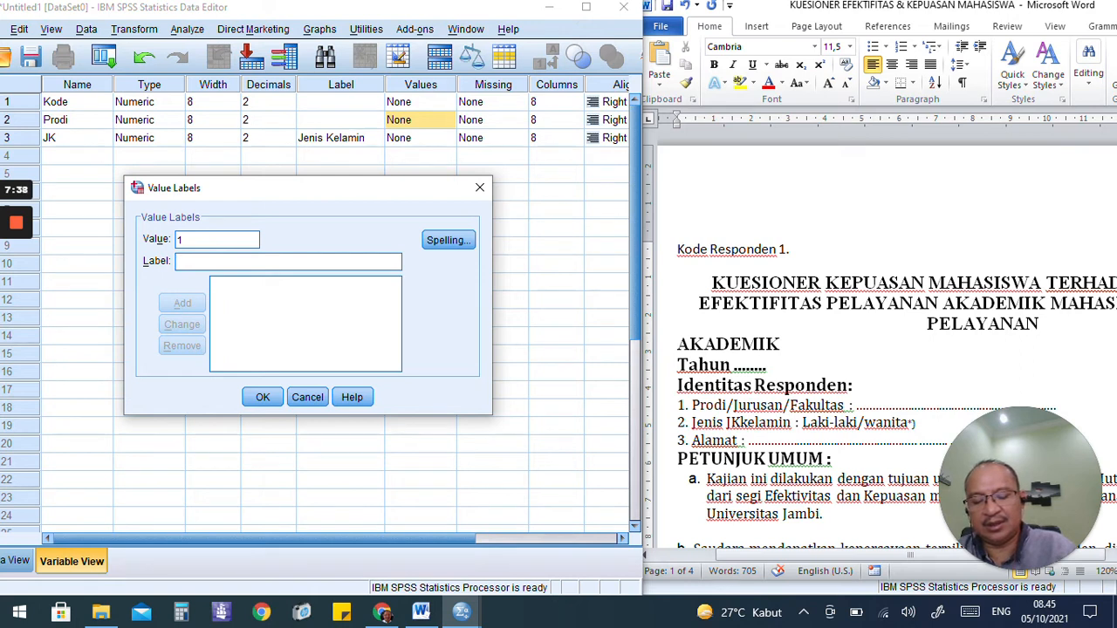
{"action": "type", "text": "F"}
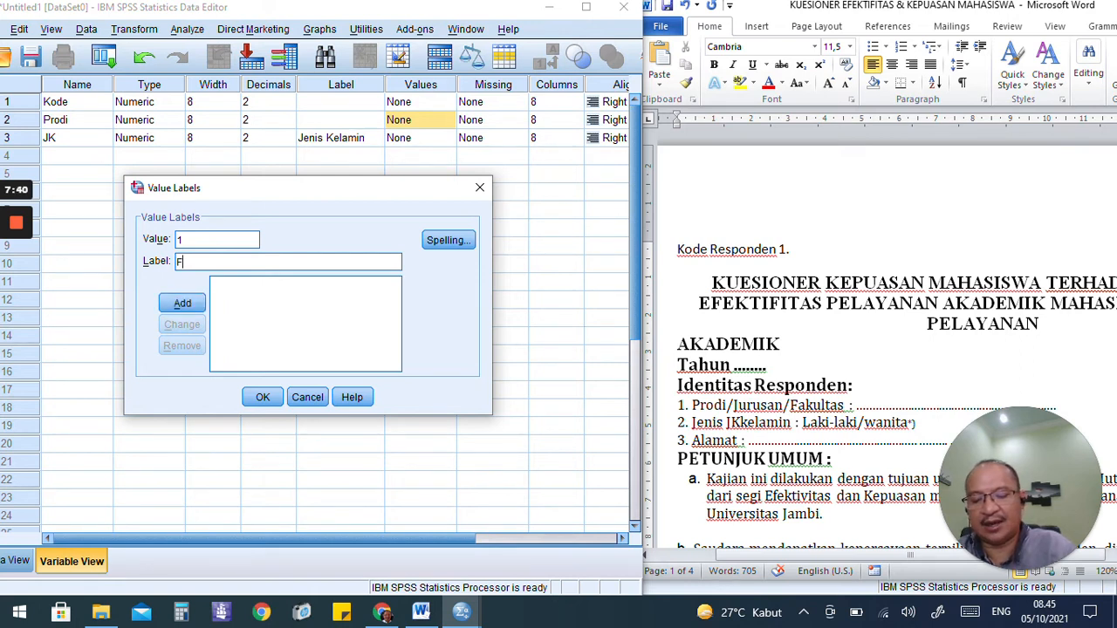
{"action": "type", "text": "isika"}
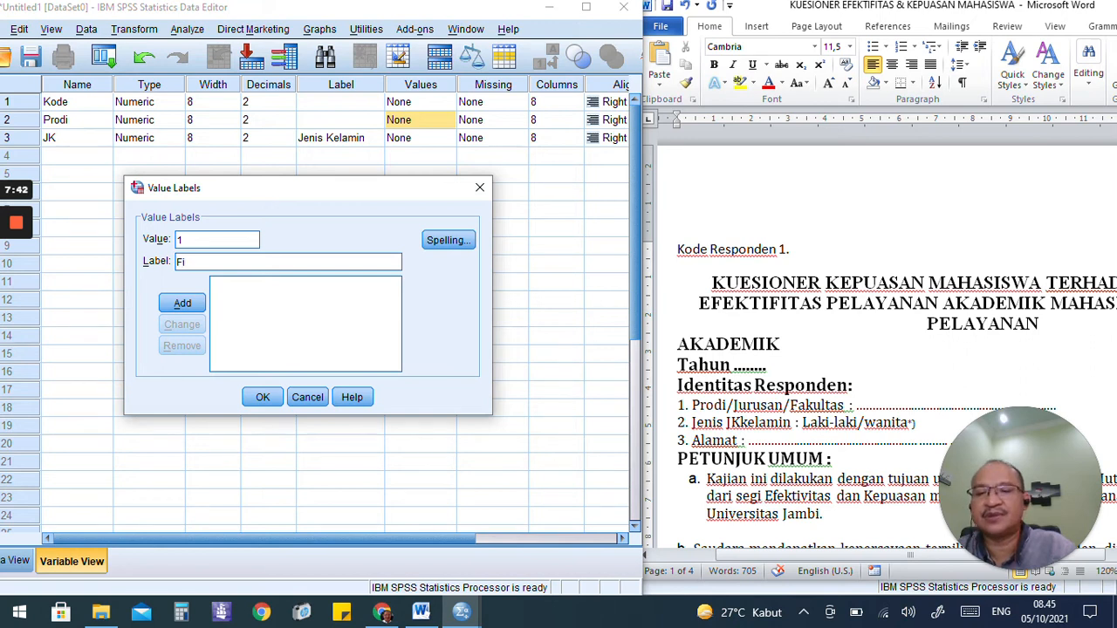
{"action": "key", "text": "Left"}
{"action": "key", "text": "Left"}
{"action": "key", "text": "Left"}
{"action": "key", "text": "Left"}
{"action": "key", "text": "Left"}
{"action": "key", "text": "Left"}
{"action": "type", "text": "Pend"}
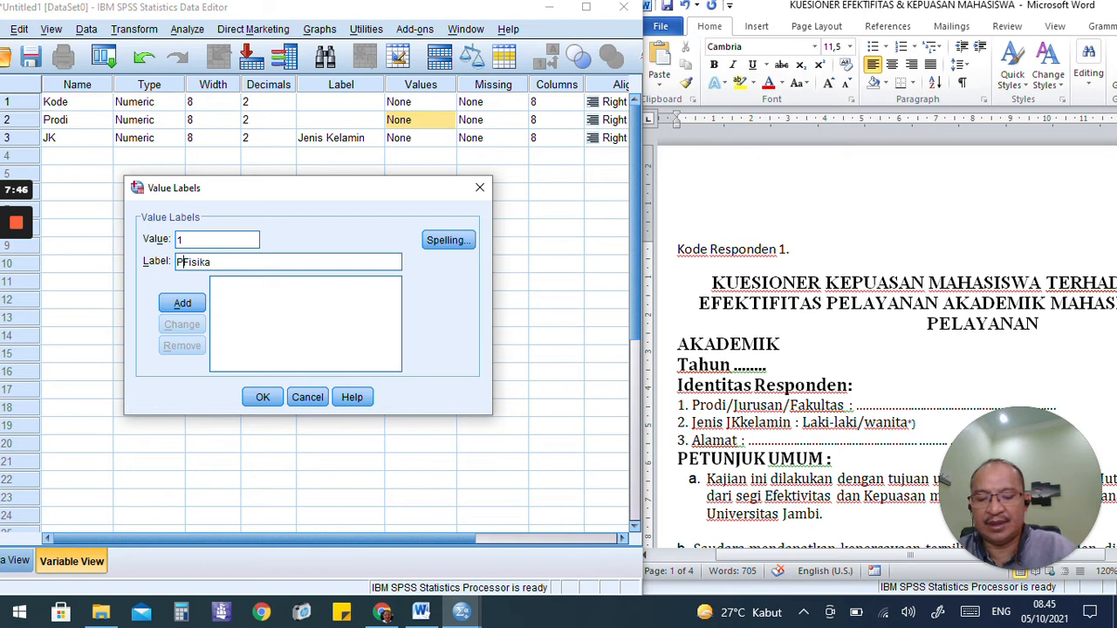
{"action": "type", "text": "."}
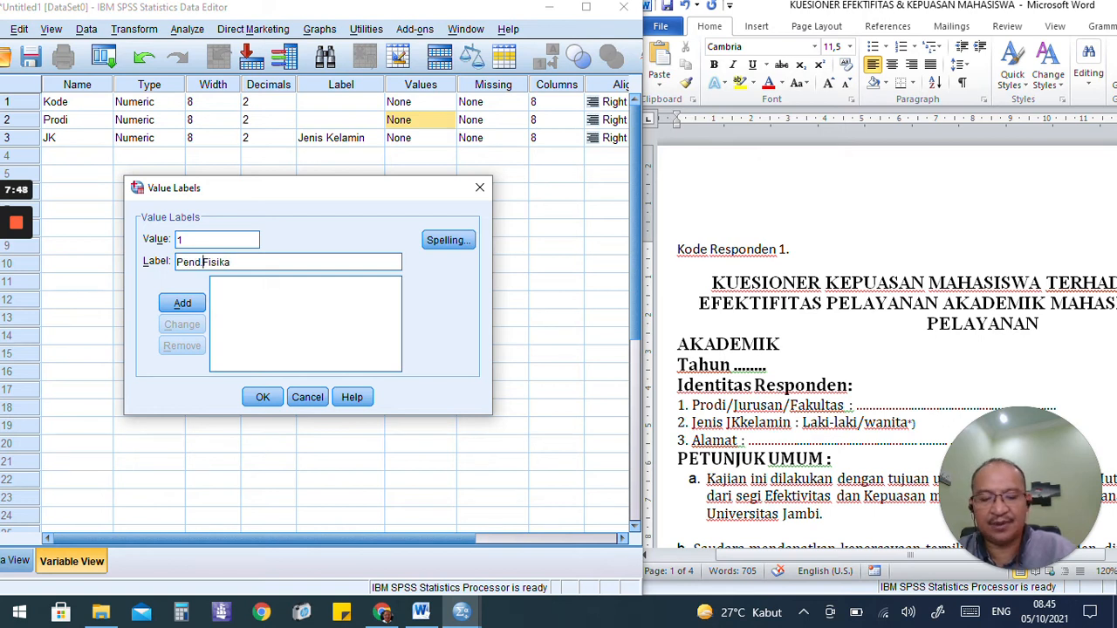
{"action": "left_click", "coordinate": [183, 303]}
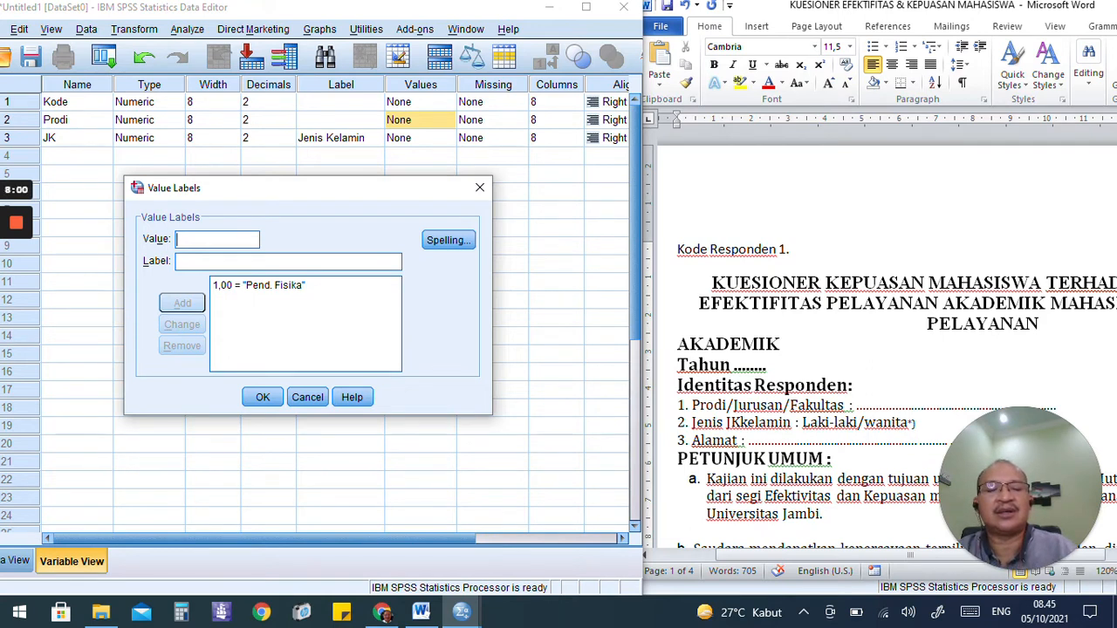
- Add the value label 2 = "Pend. Biologi" to the Prodi variable
{"action": "type", "text": "2"}
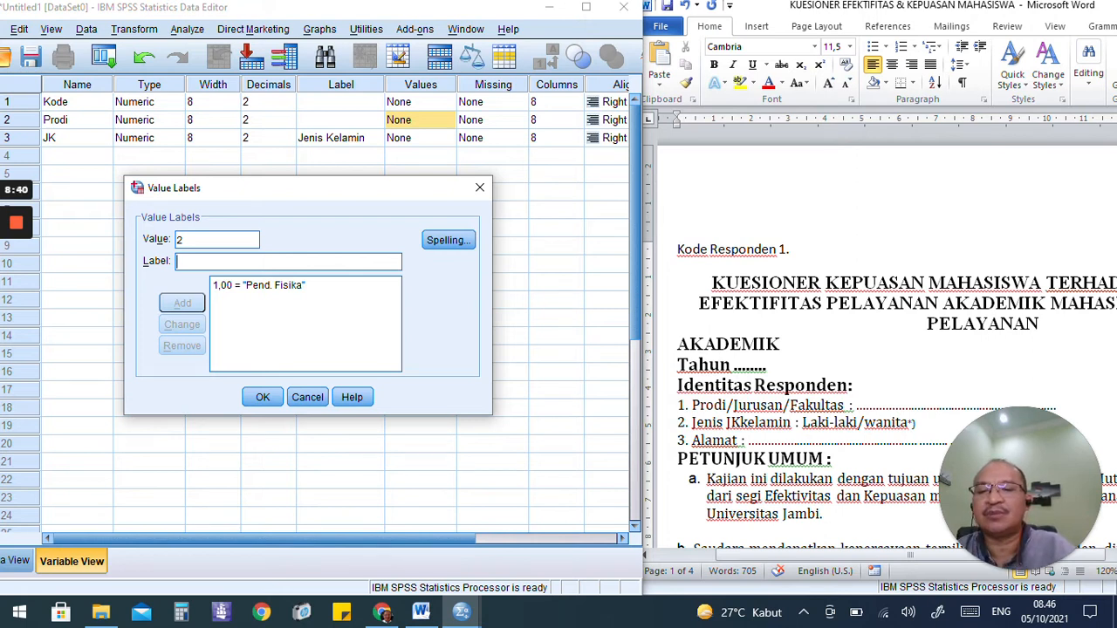
{"action": "type", "text": "Bi"}
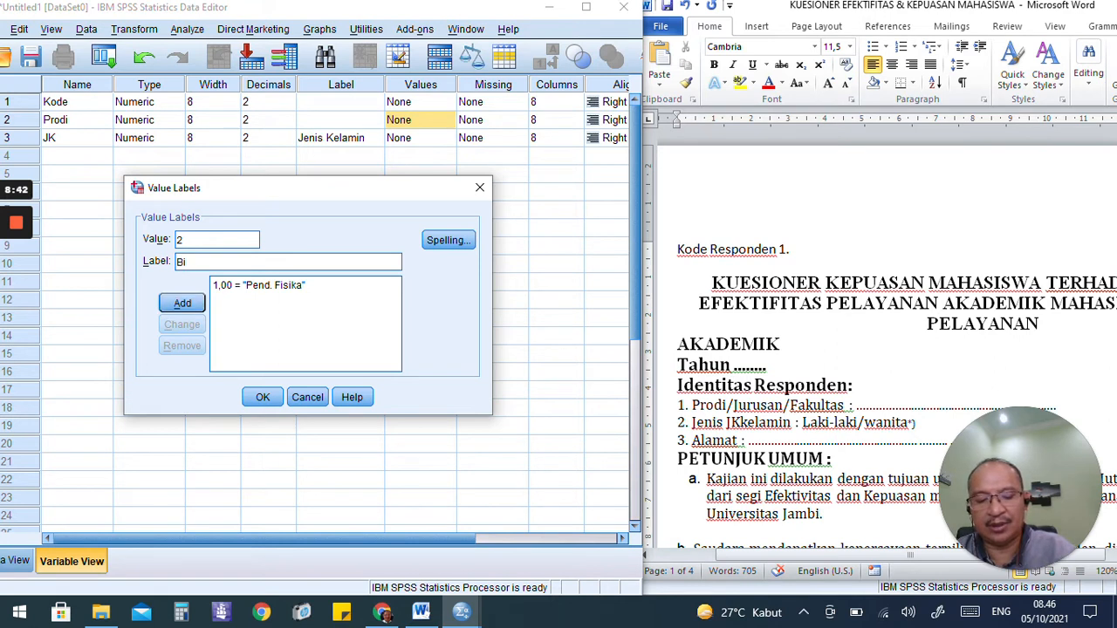
{"action": "key", "text": "BackSpace"}
{"action": "key", "text": "BackSpace"}
{"action": "type", "text": "P"}
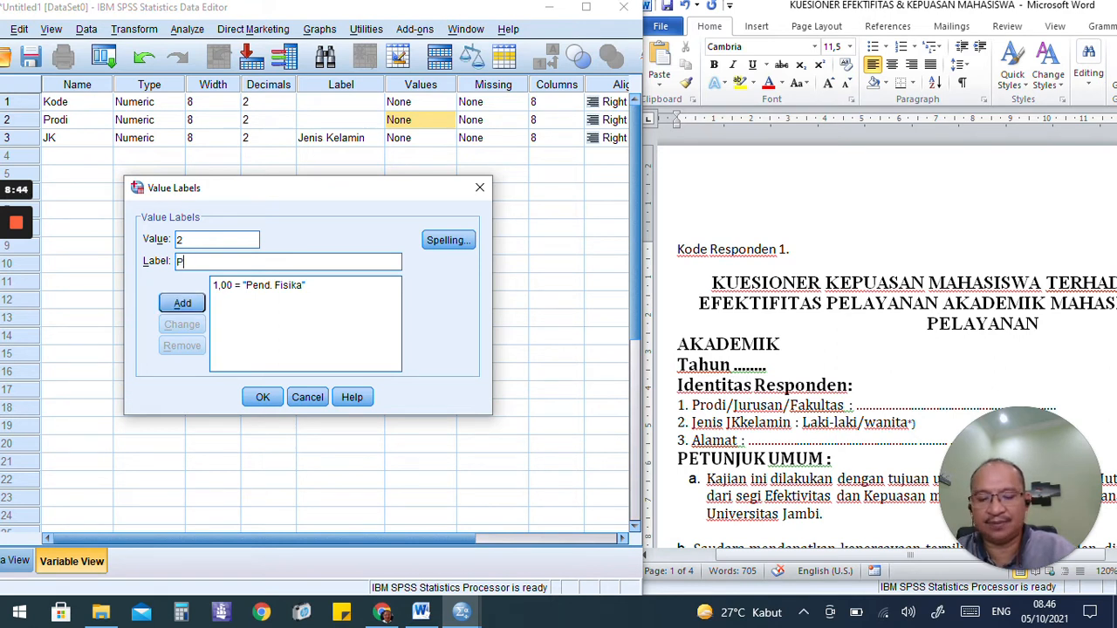
{"action": "type", "text": "end. B"}
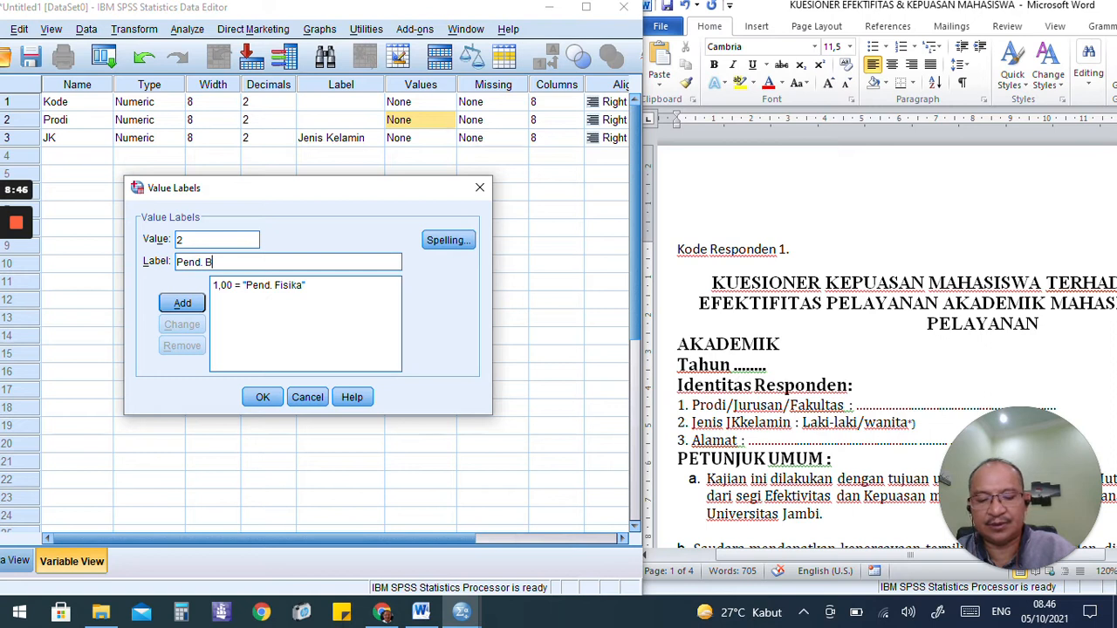
{"action": "type", "text": "iologi"}
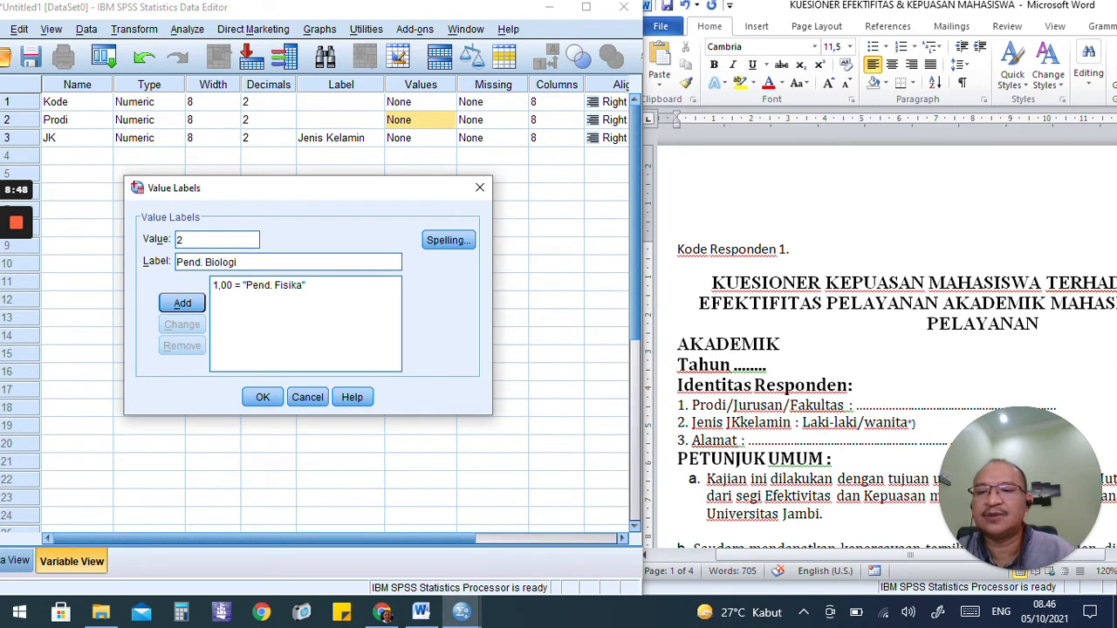
{"action": "left_click", "coordinate": [180, 302]}
- Add the value label 3 = "Prodi. Bahasa Iggris" to the Prodi variable and apply its value labels
{"action": "type", "text": "3"}
{"action": "left_click", "coordinate": [212, 261]}
{"action": "type", "text": "Pr"}
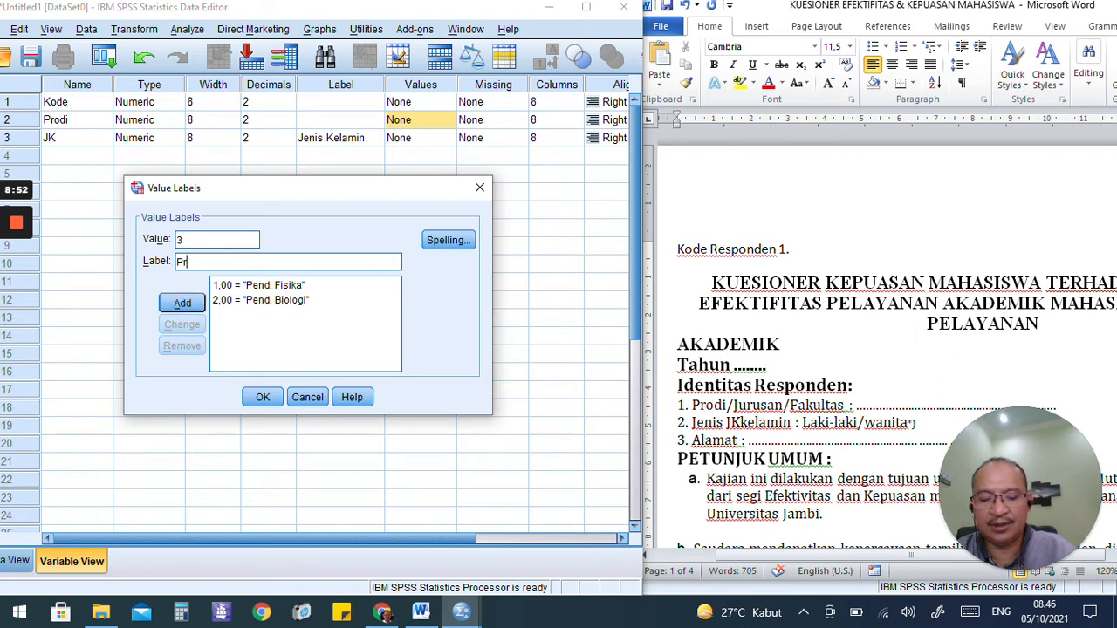
{"action": "type", "text": "odi."}
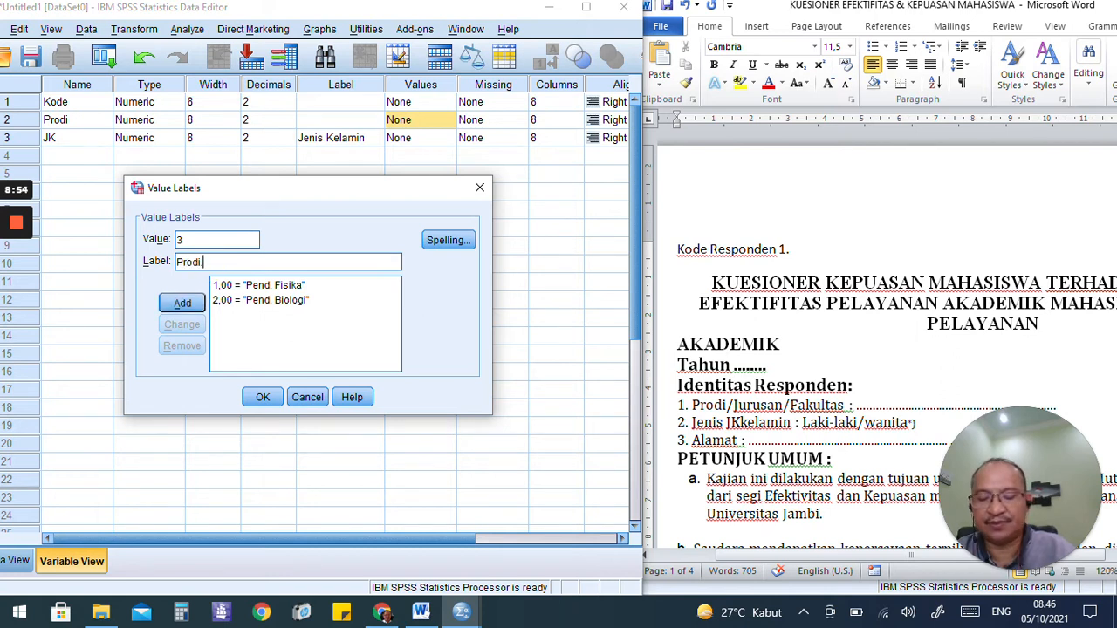
{"action": "type", "text": " Bahasa Iggris"}
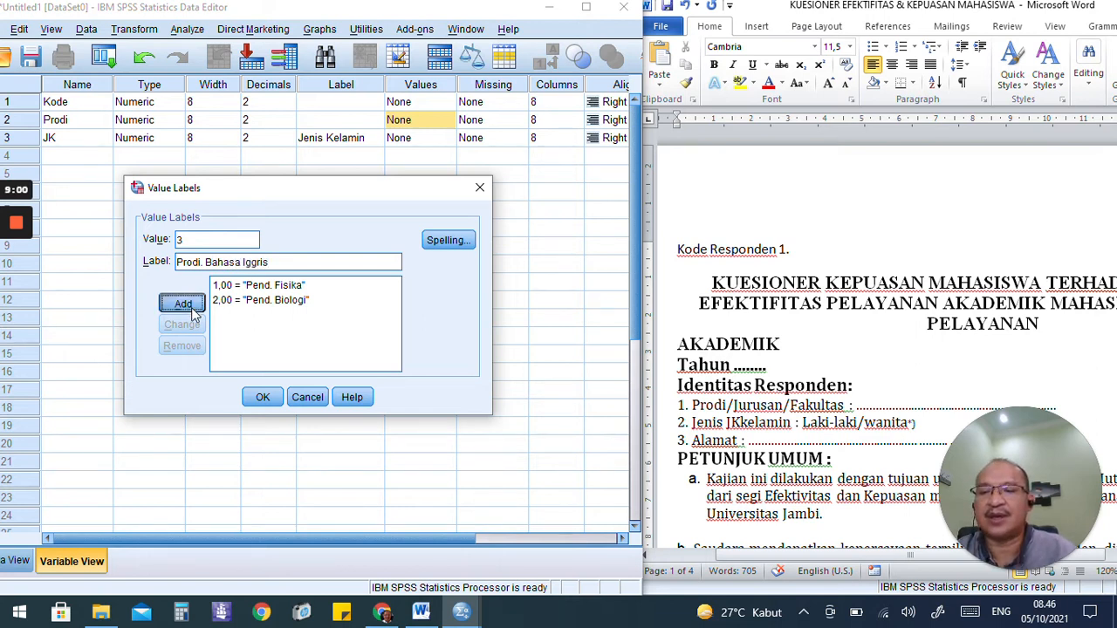
{"action": "left_click", "coordinate": [192, 314]}
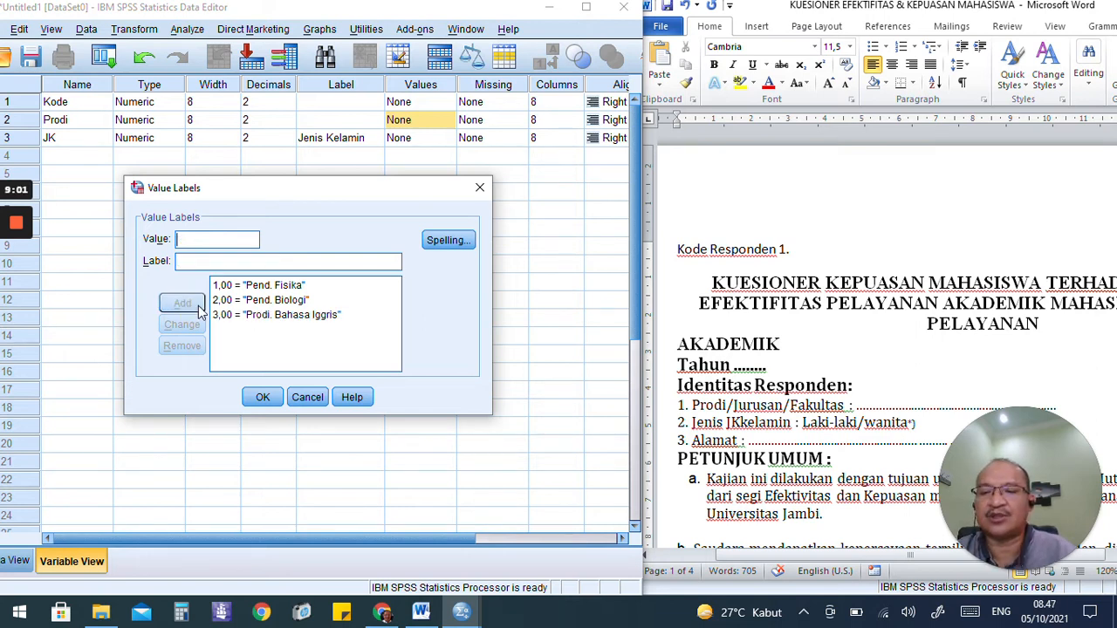
{"action": "left_click", "coordinate": [265, 396]}
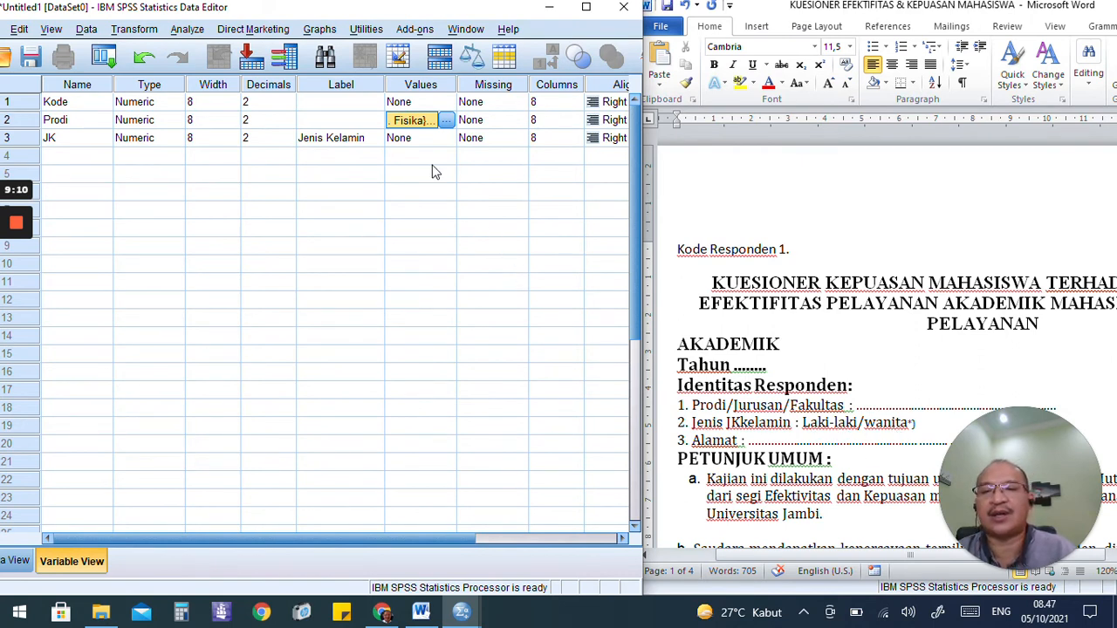
- Add the value label 1 = "Laki Laki" to the JK variable
{"action": "left_click", "coordinate": [445, 142]}
{"action": "left_click", "coordinate": [445, 142]}
{"action": "type", "text": "1"}
{"action": "key", "text": "Tab"}
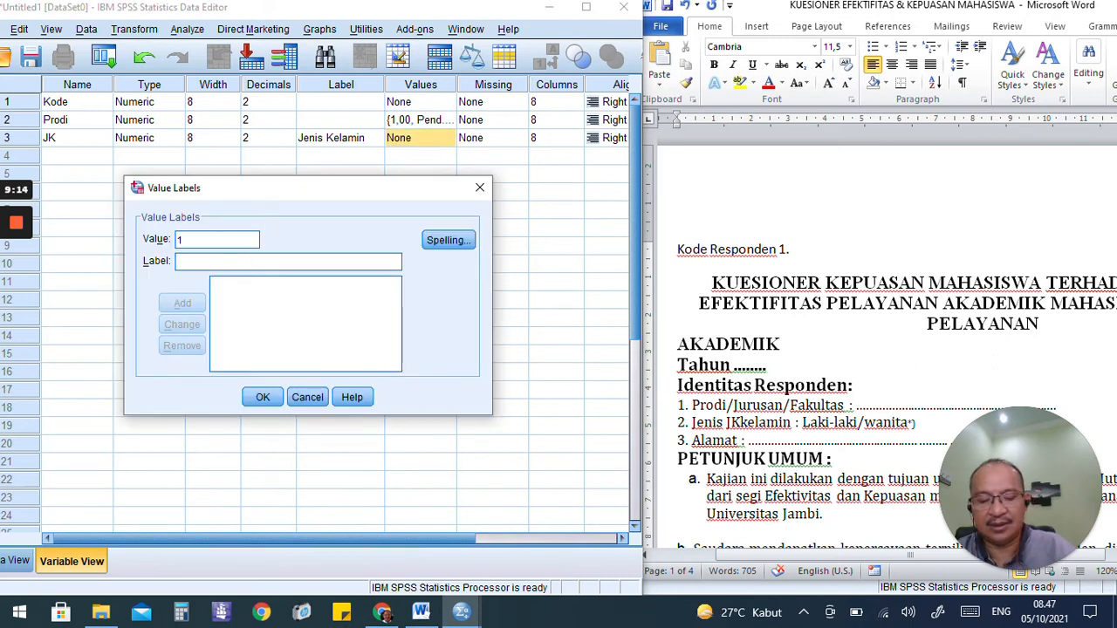
{"action": "type", "text": "Laki Laki"}
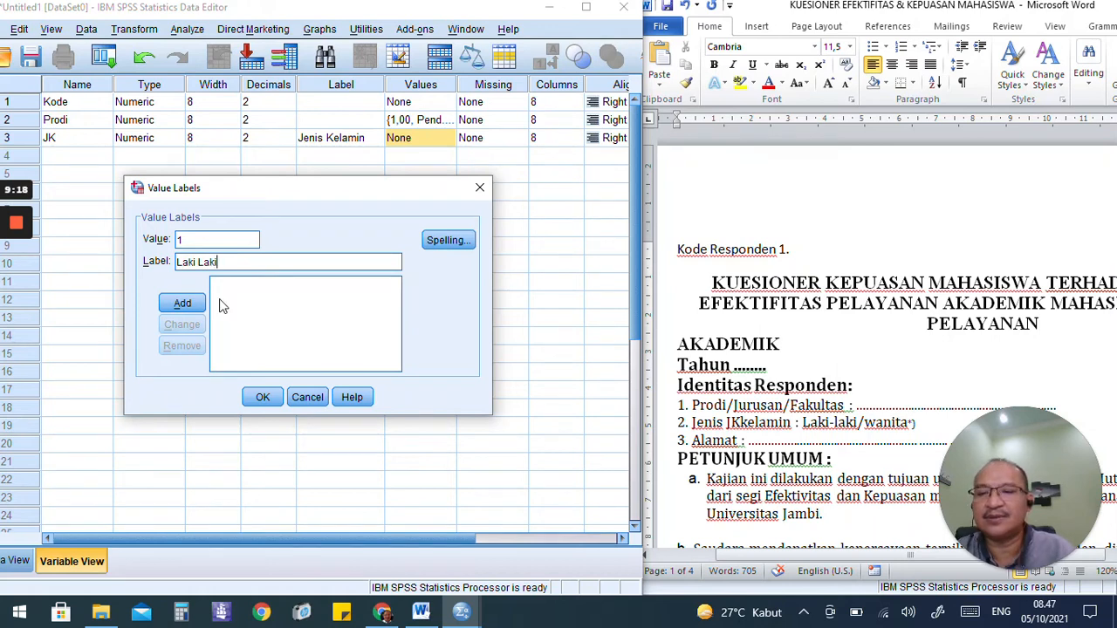
{"action": "left_click", "coordinate": [181, 302]}
- Add the value label 2 = "Wanita" to the JK variable and apply its value labels
{"action": "type", "text": "2"}
{"action": "left_click", "coordinate": [187, 260]}
{"action": "type", "text": "Wanita"}
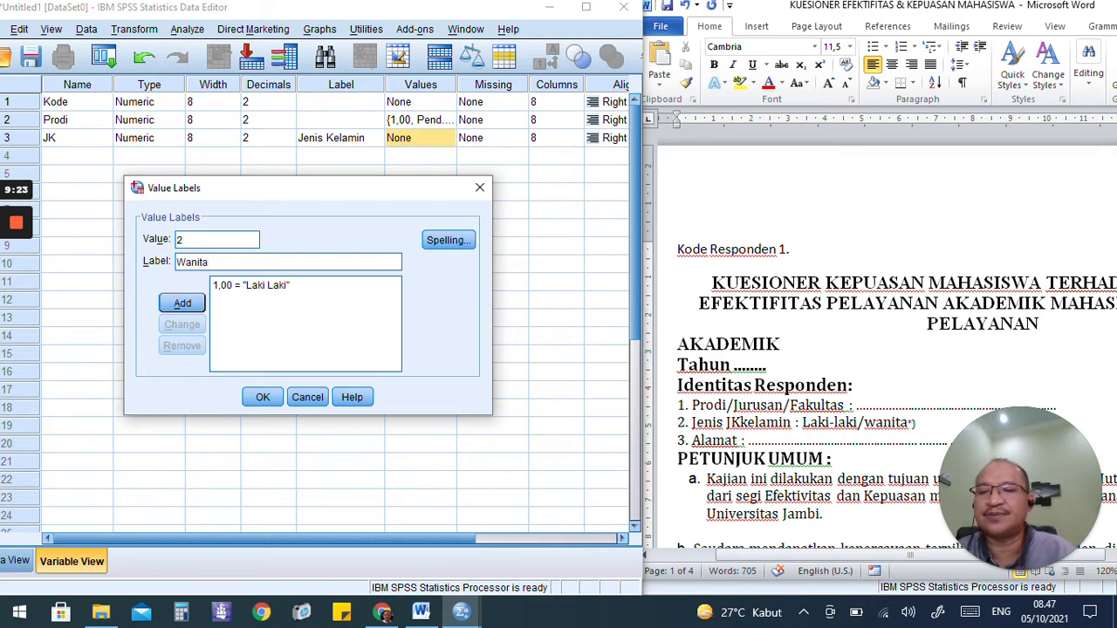
{"action": "left_click", "coordinate": [181, 303]}
{"action": "left_click", "coordinate": [260, 397]}
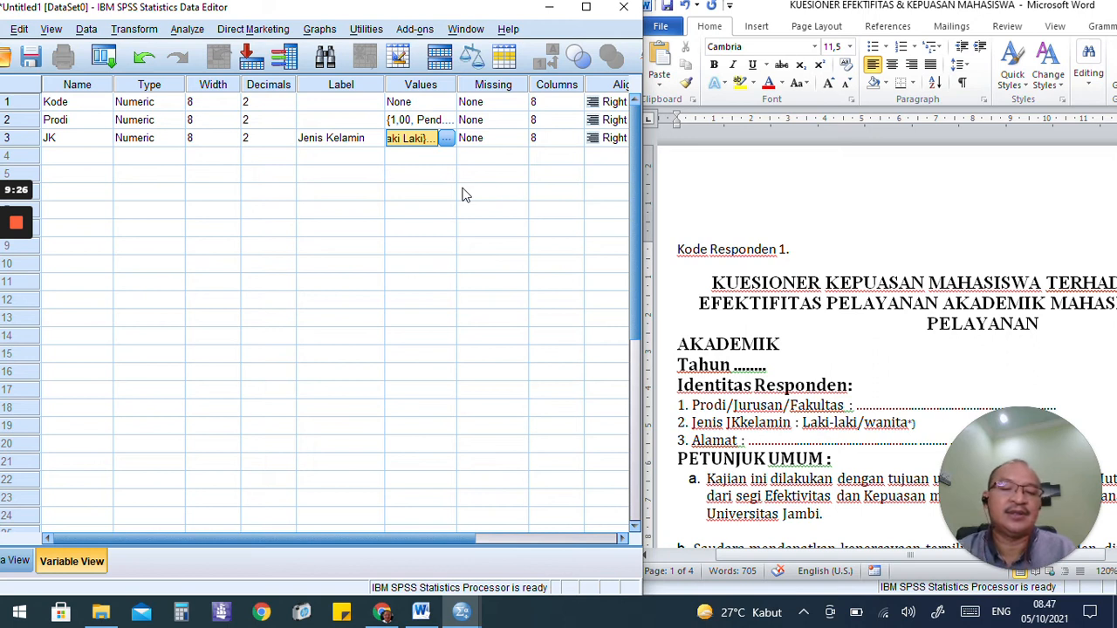
- Switch to the Word questionnaire and examine its answer scale and the statements of the tangibles aspect
{"action": "left_click", "coordinate": [820, 185]}
{"action": "scroll", "coordinate": [820, 187], "scroll_direction": "down", "scroll_amount": 3}
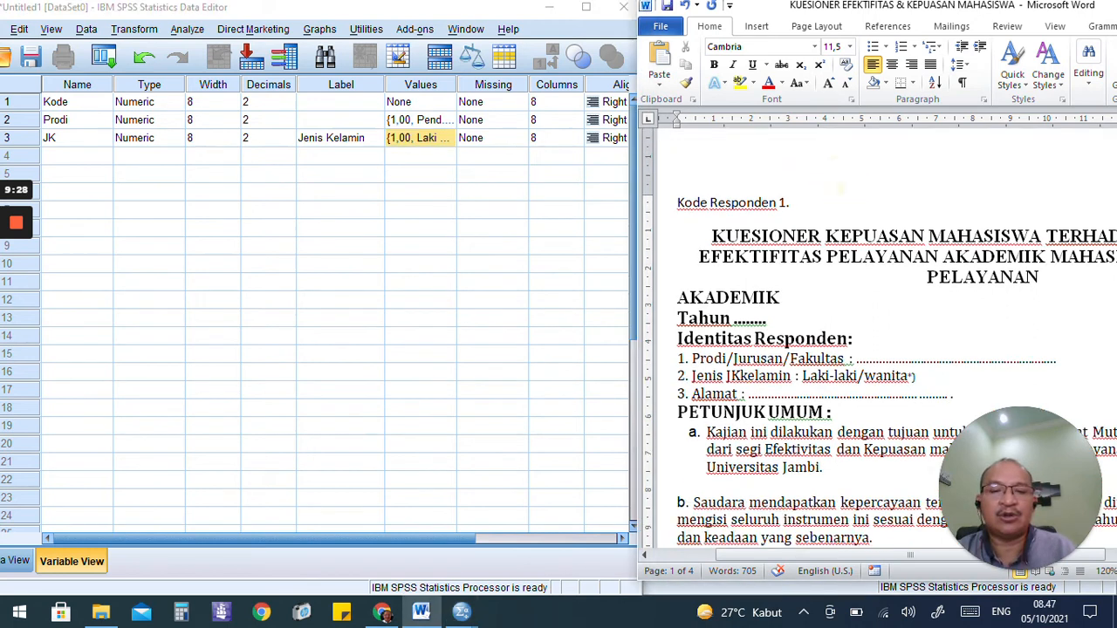
{"action": "scroll", "coordinate": [872, 349], "scroll_direction": "down", "scroll_amount": 2}
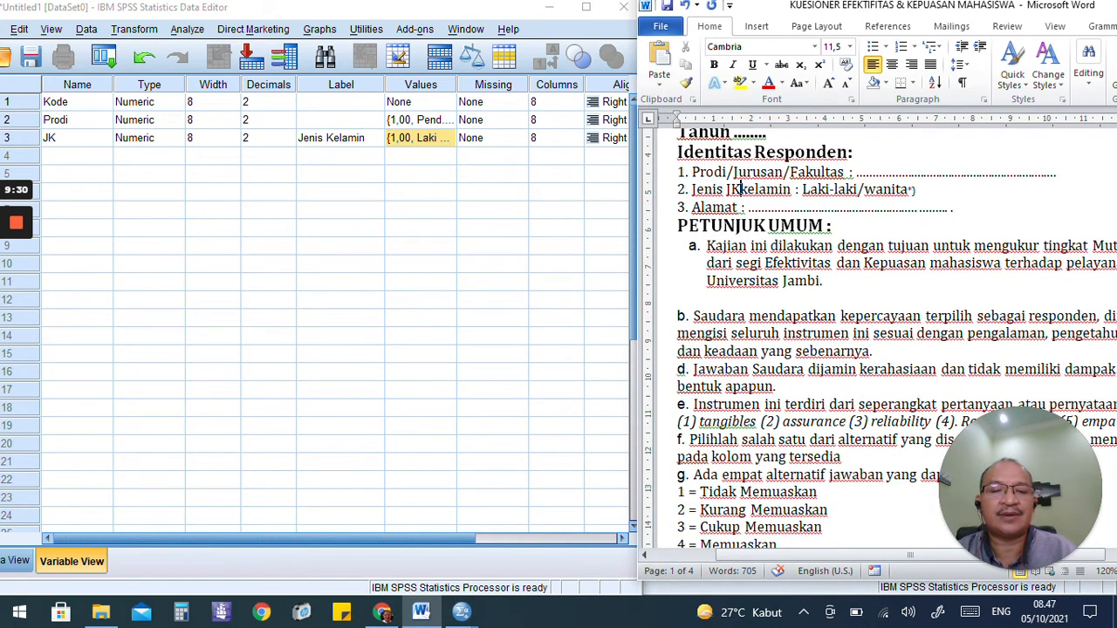
{"action": "scroll", "coordinate": [737, 189], "scroll_direction": "down", "scroll_amount": 3}
{"action": "scroll", "coordinate": [872, 349], "scroll_direction": "down", "scroll_amount": 2}
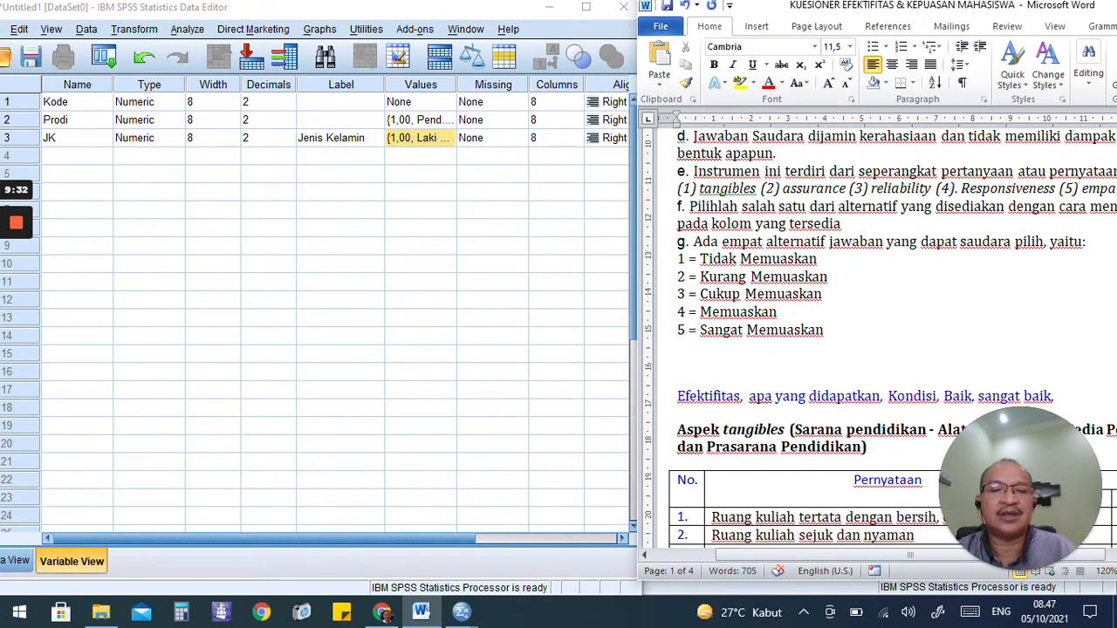
{"action": "scroll", "coordinate": [873, 349], "scroll_direction": "down", "scroll_amount": 1}
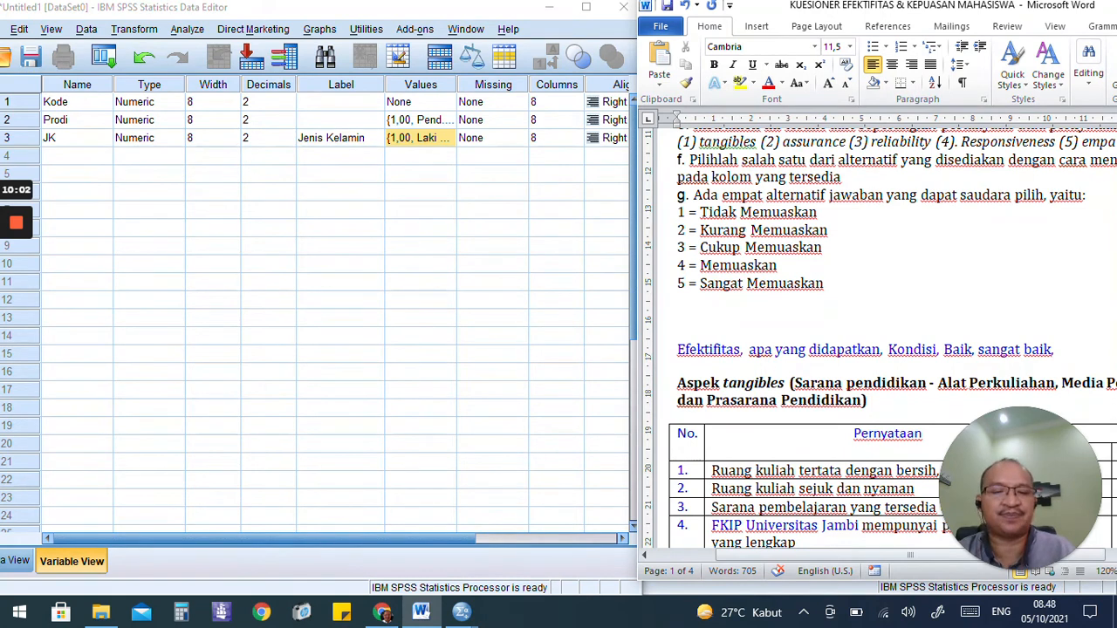
{"action": "scroll", "coordinate": [880, 331], "scroll_direction": "down", "scroll_amount": 4}
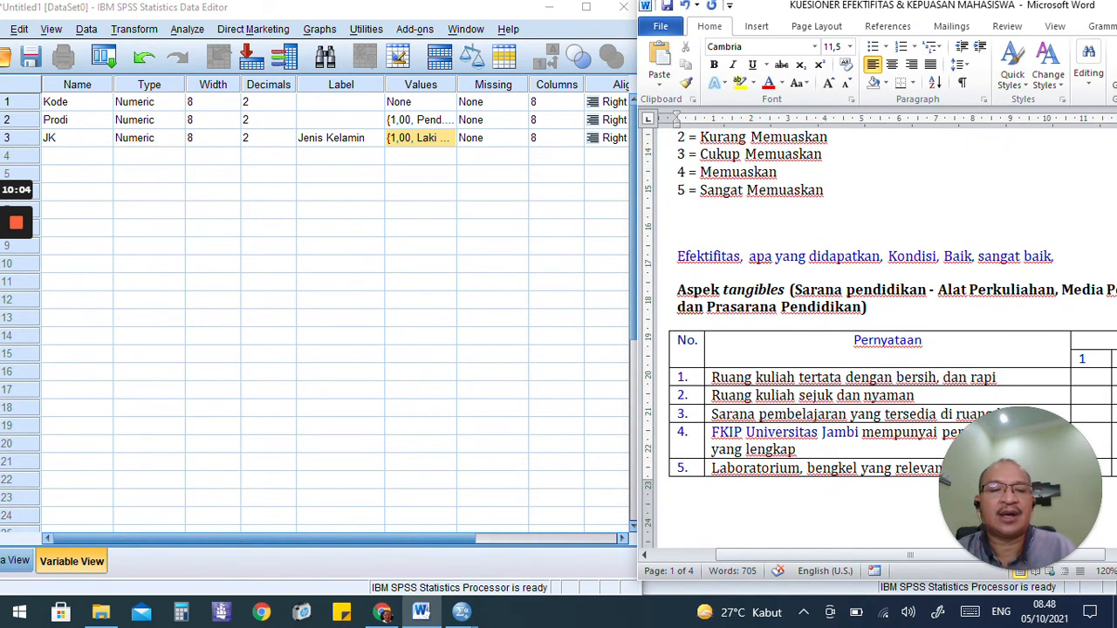
- Check the respondent identity items in the questionnaire and define the fourth SPSS variable with the name Semester
{"action": "left_click", "coordinate": [63, 162]}
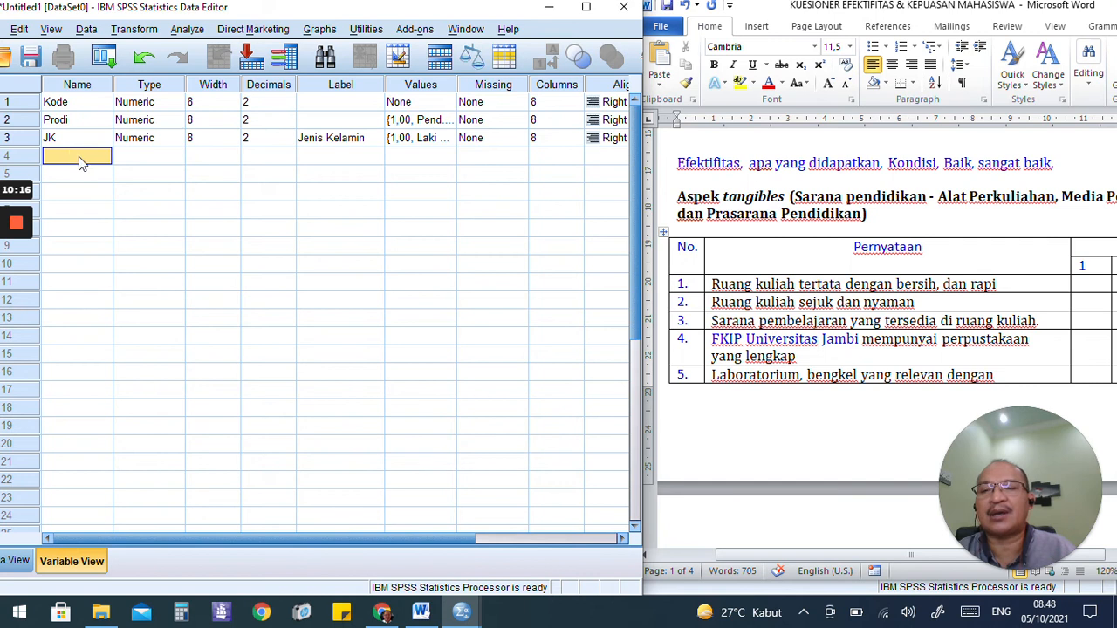
{"action": "scroll", "coordinate": [764, 192], "scroll_direction": "up", "scroll_amount": 3}
{"action": "scroll", "coordinate": [764, 192], "scroll_direction": "up", "scroll_amount": 7}
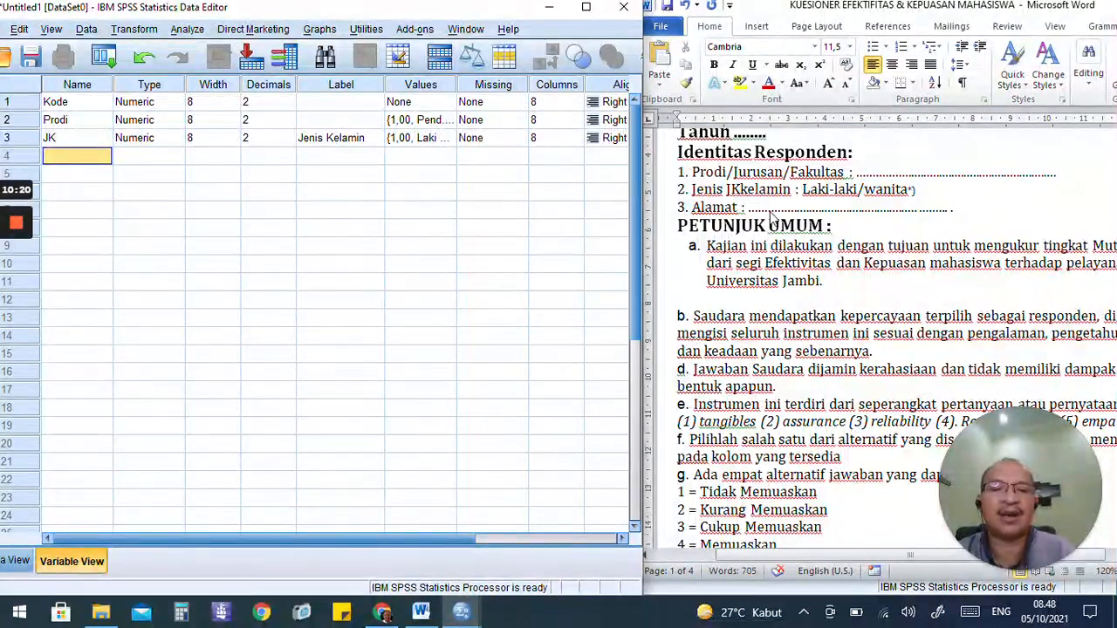
{"action": "scroll", "coordinate": [772, 218], "scroll_direction": "down", "scroll_amount": 12}
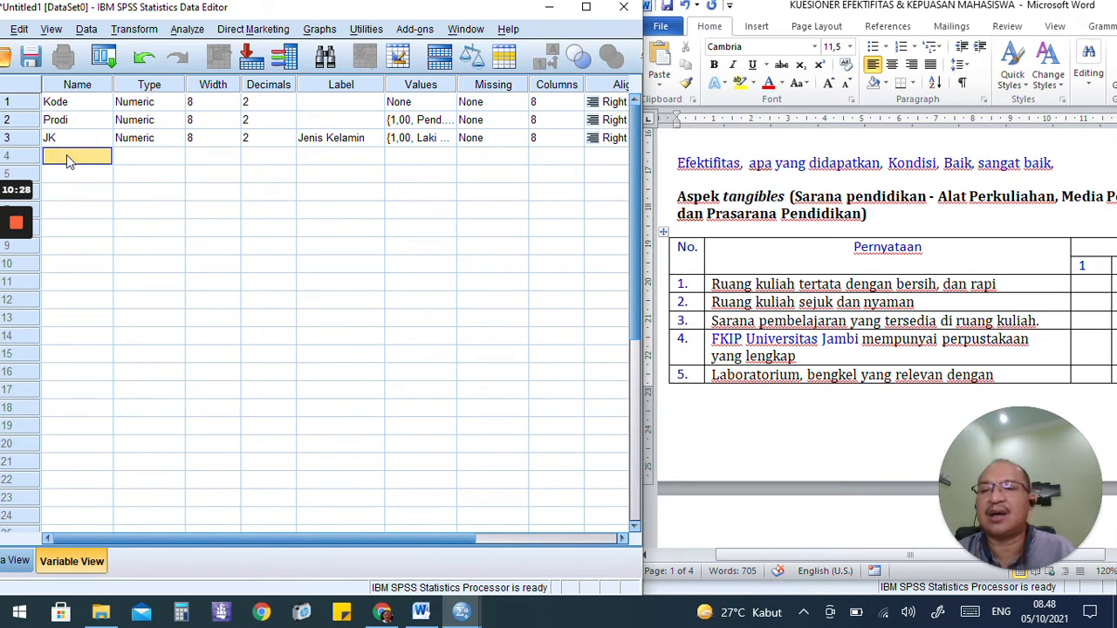
{"action": "type", "text": "Se"}
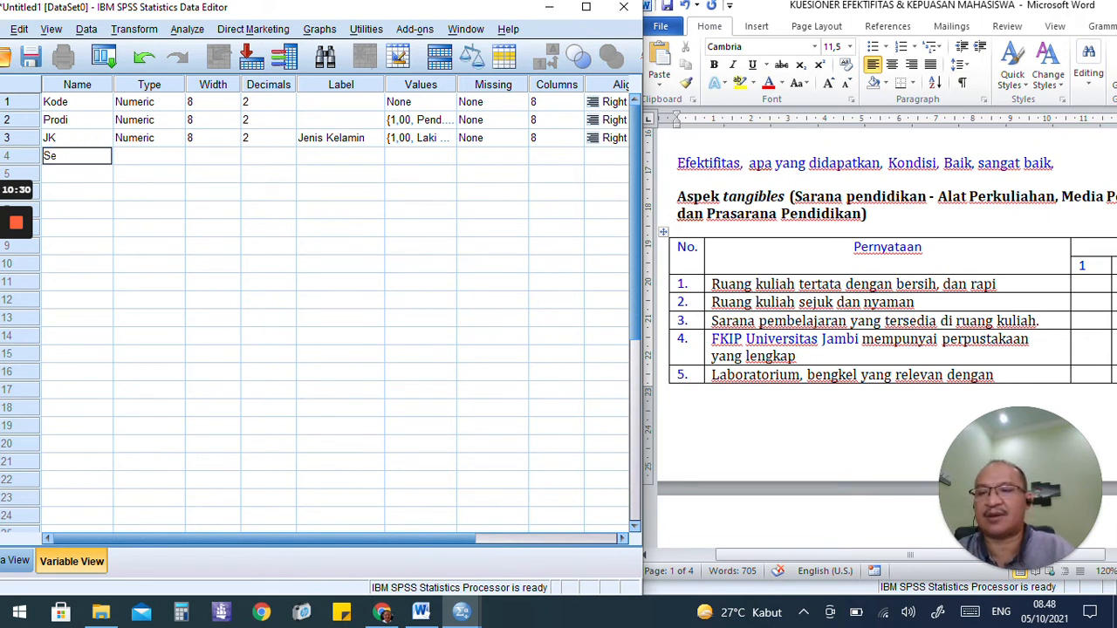
{"action": "type", "text": "mester"}
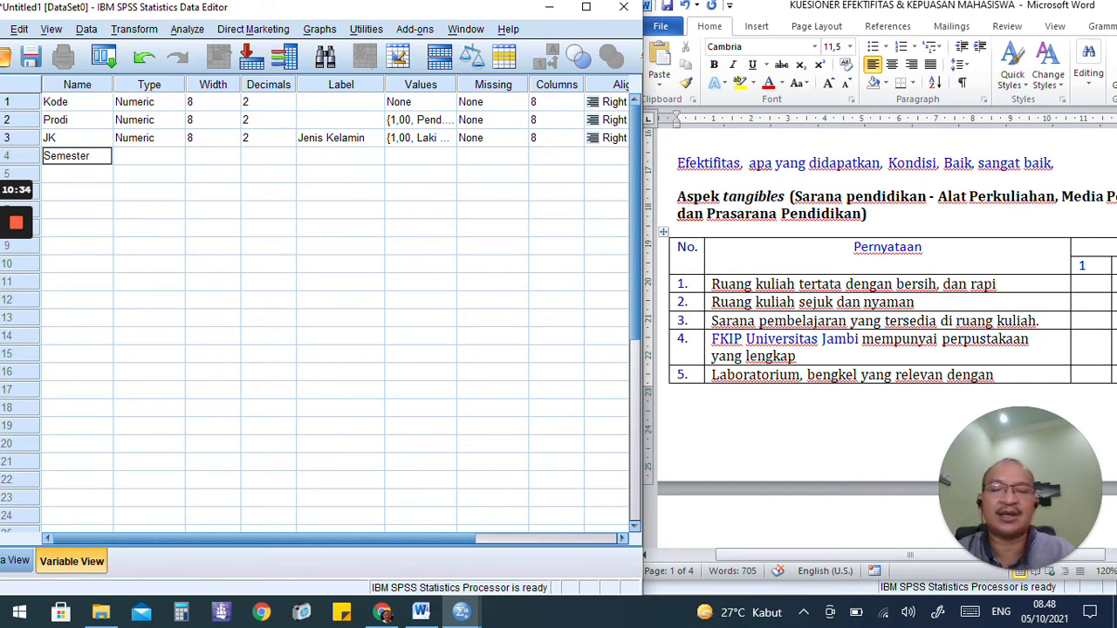
{"action": "left_click", "coordinate": [363, 160]}
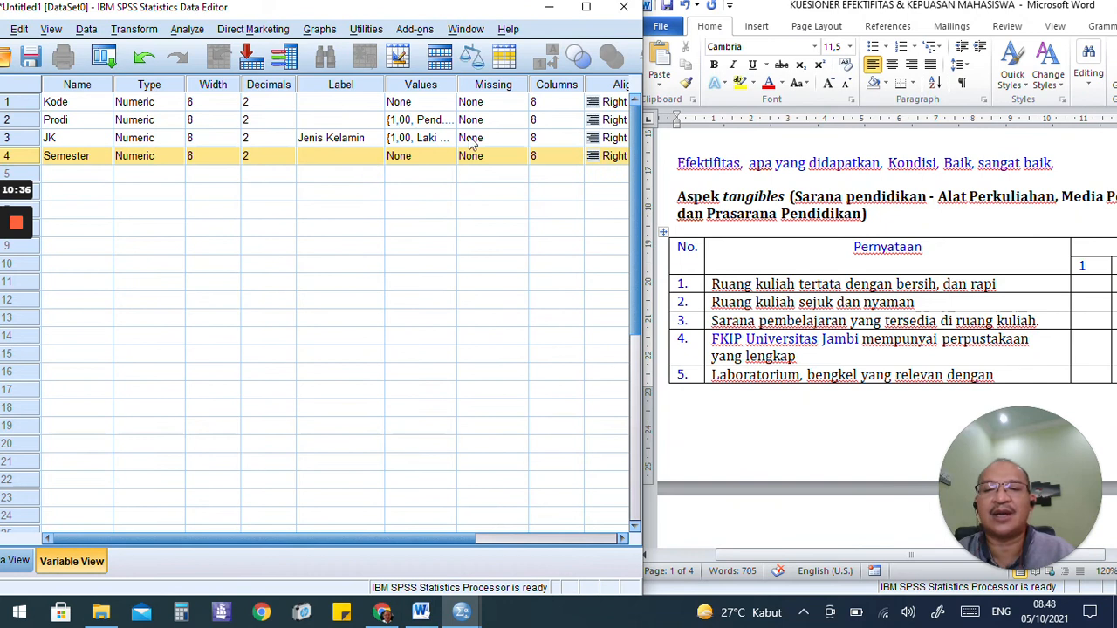
{"action": "left_click", "coordinate": [454, 160]}
{"action": "left_click", "coordinate": [448, 157]}
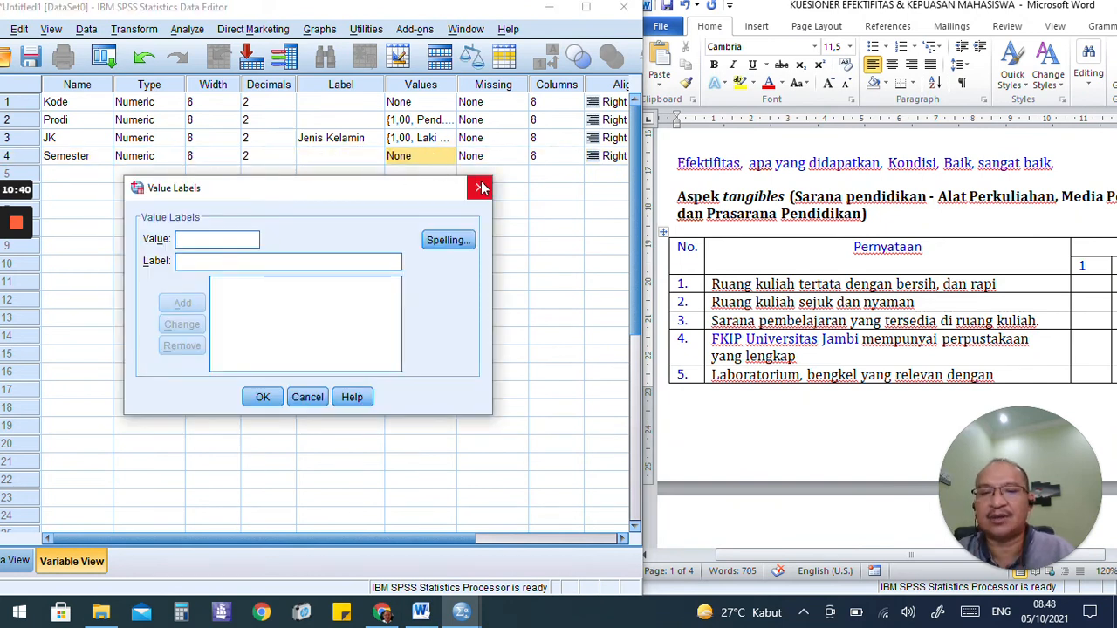
{"action": "type", "text": "1"}
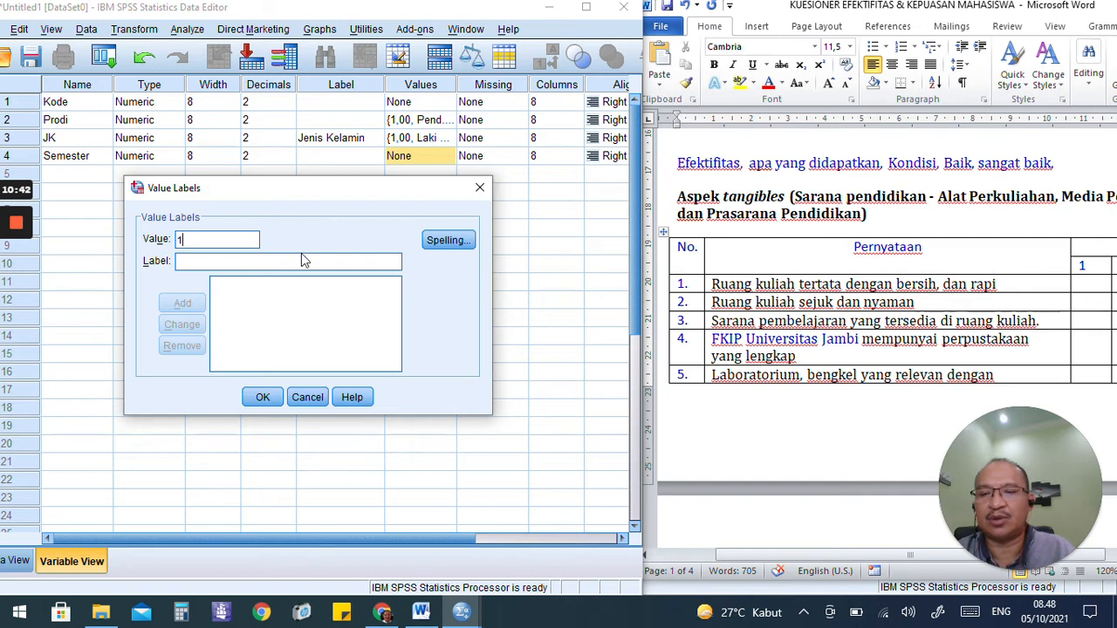
{"action": "type", "text": "Sesmets"}
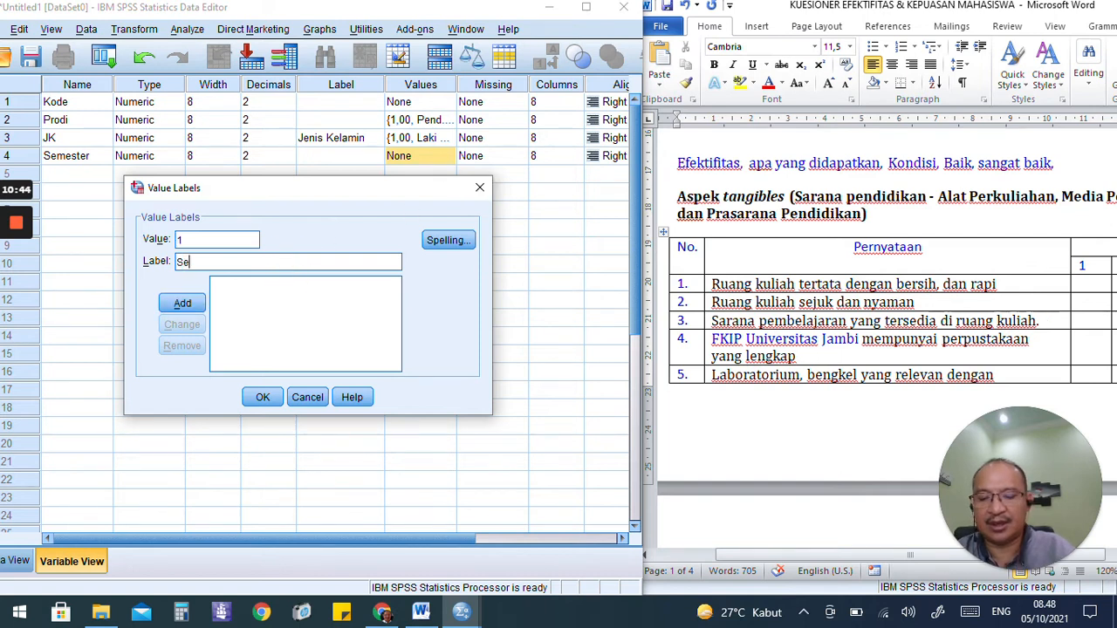
{"action": "key", "text": "BackSpace"}
{"action": "key", "text": "BackSpace"}
{"action": "key", "text": "BackSpace"}
{"action": "key", "text": "BackSpace"}
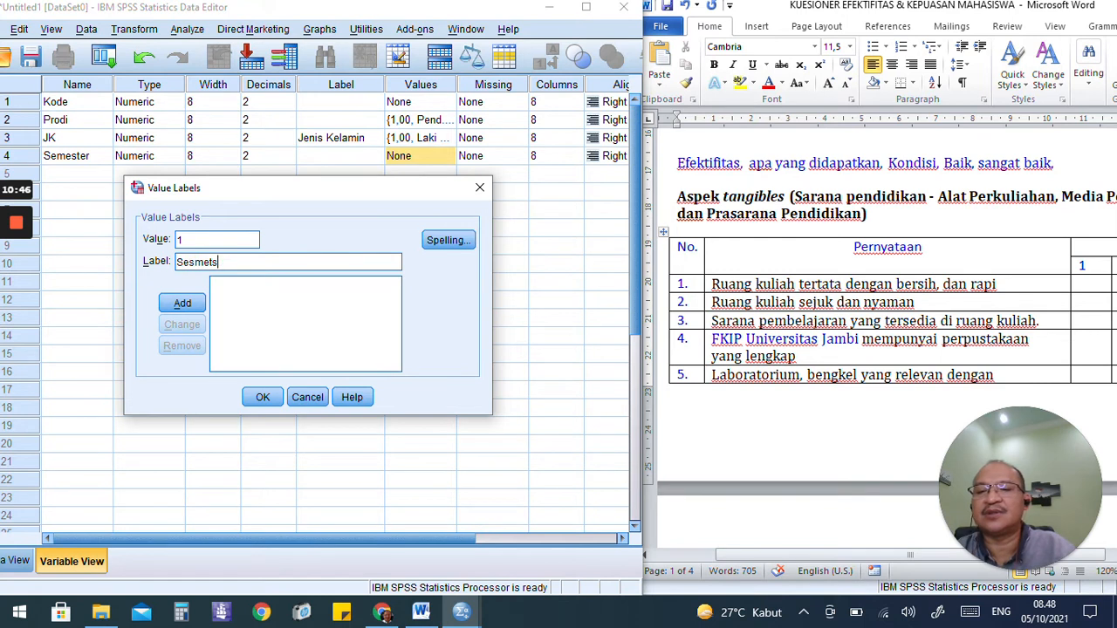
{"action": "key", "text": "BackSpace"}
{"action": "type", "text": "mester"}
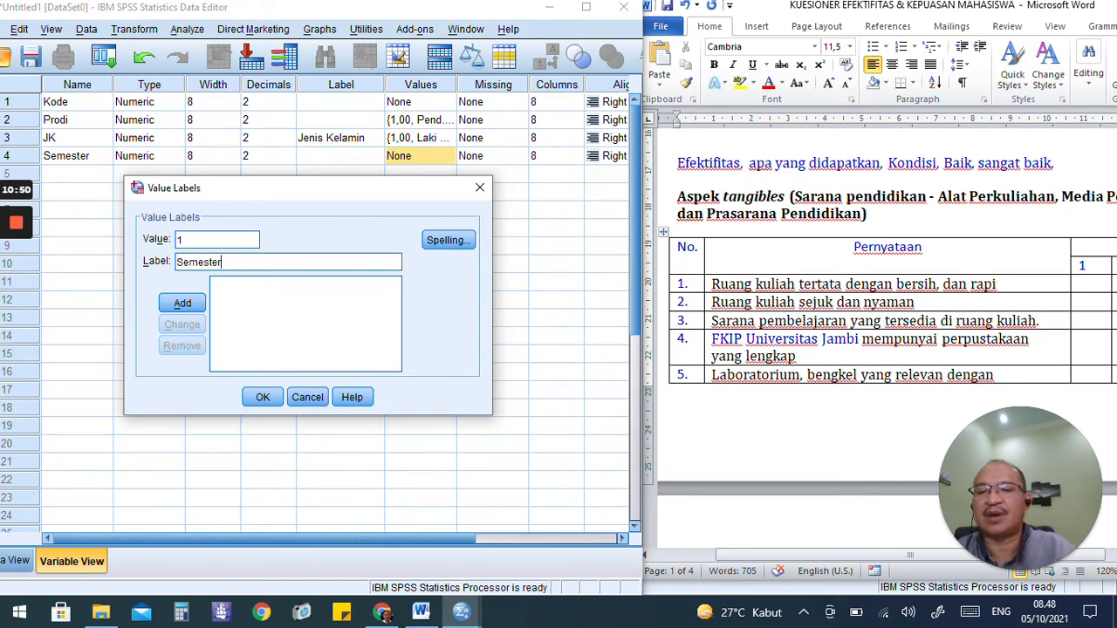
{"action": "left_click", "coordinate": [479, 188]}
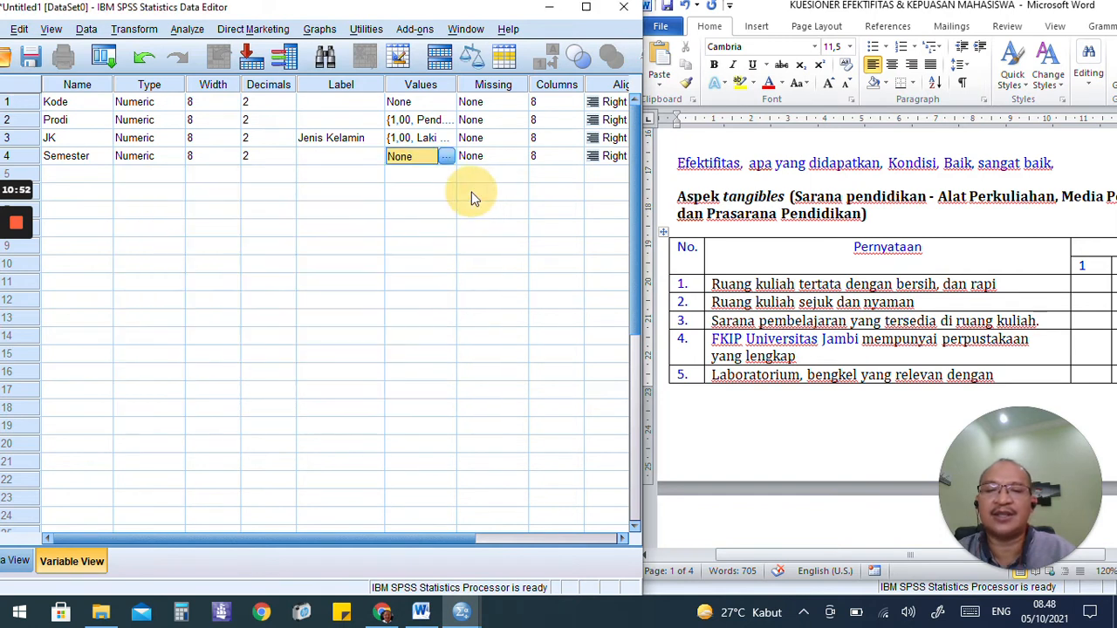
- Delete the Semester variable from the variable list
{"action": "left_click", "coordinate": [21, 289]}
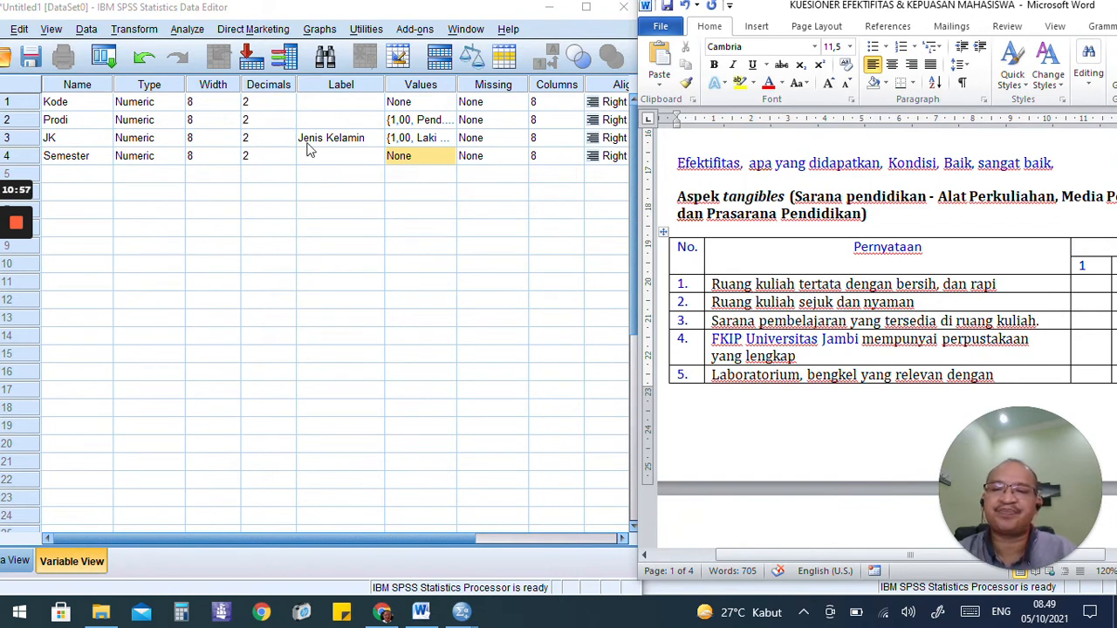
{"action": "left_click", "coordinate": [7, 157]}
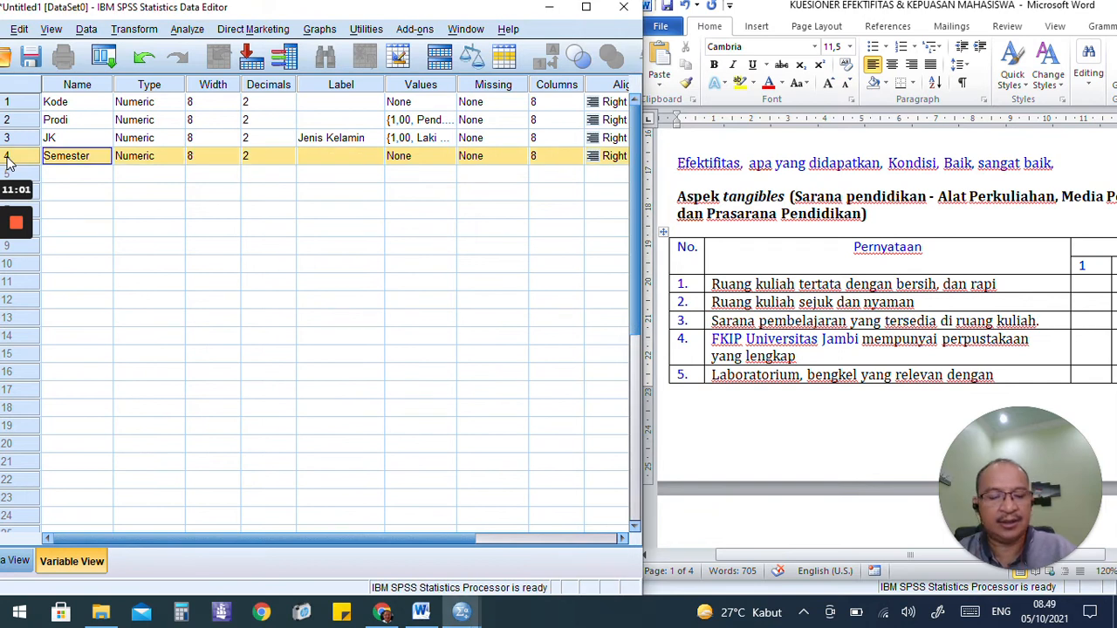
{"action": "key", "text": "Delete"}
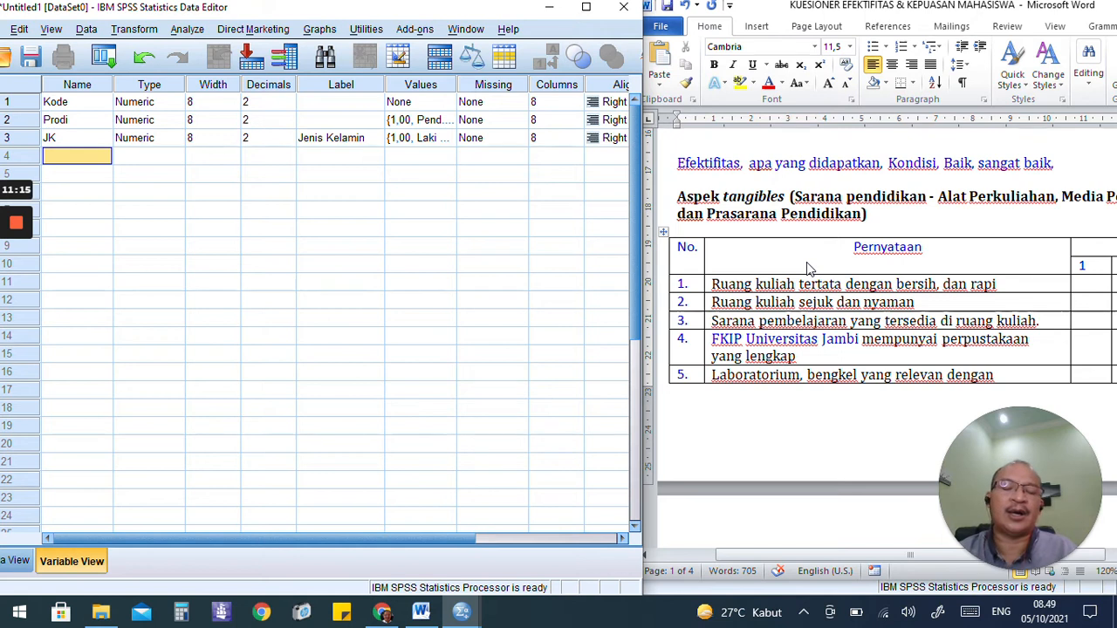
- Examine all the statements of the tangibles aspect in the Word questionnaire, up to the start of the Reliability aspect
{"action": "left_click", "coordinate": [74, 161]}
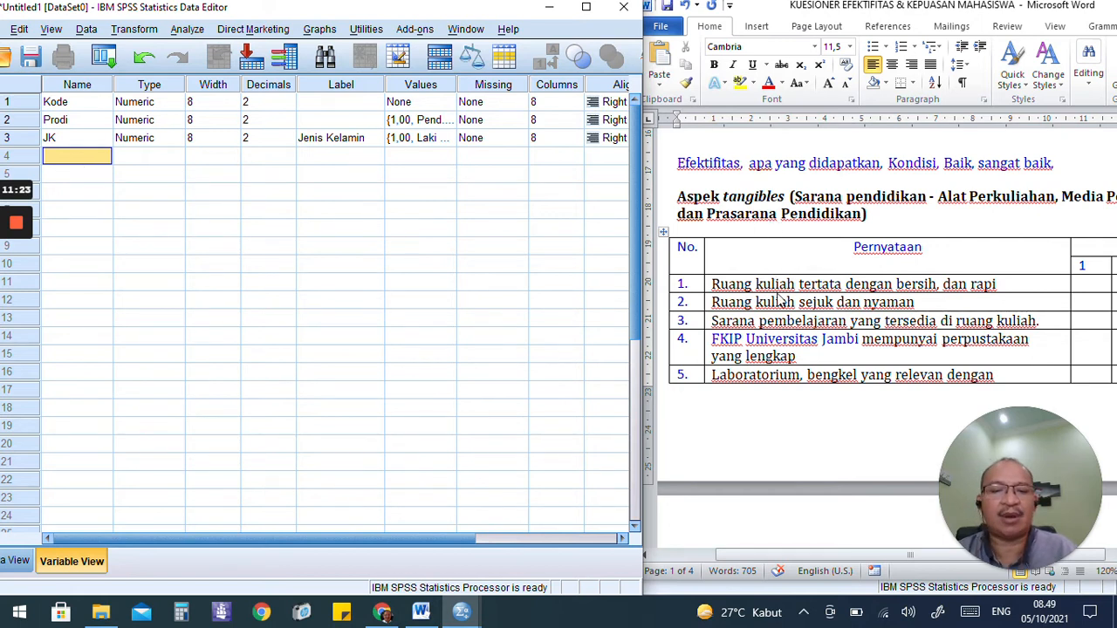
{"action": "scroll", "coordinate": [779, 300], "scroll_direction": "down", "scroll_amount": 2}
{"action": "scroll", "coordinate": [777, 295], "scroll_direction": "down", "scroll_amount": 5}
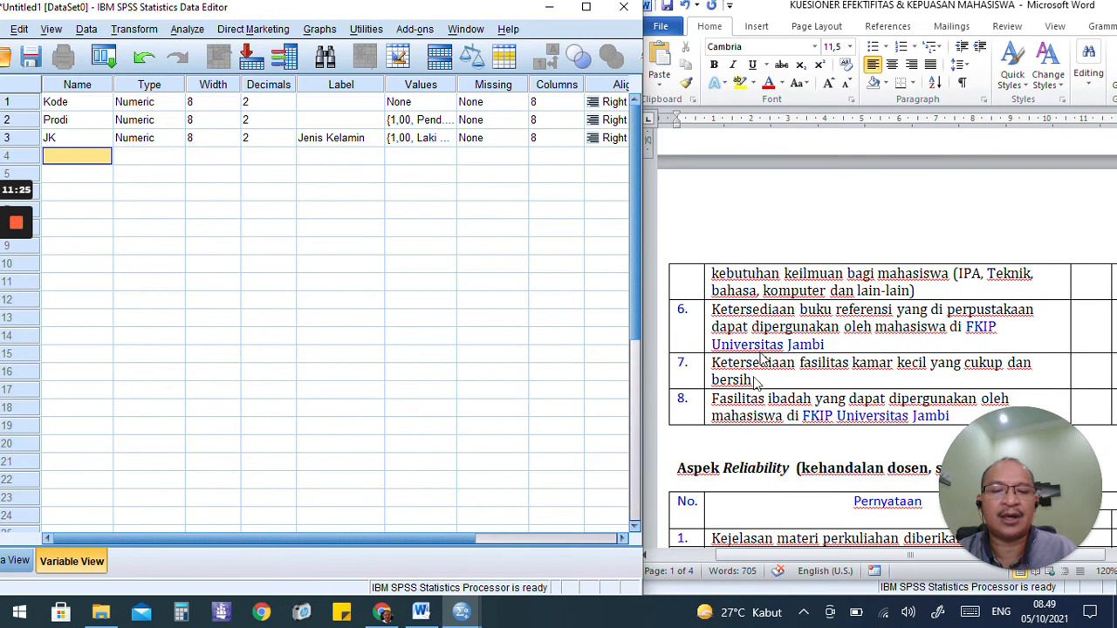
{"action": "scroll", "coordinate": [690, 404], "scroll_direction": "up", "scroll_amount": 4}
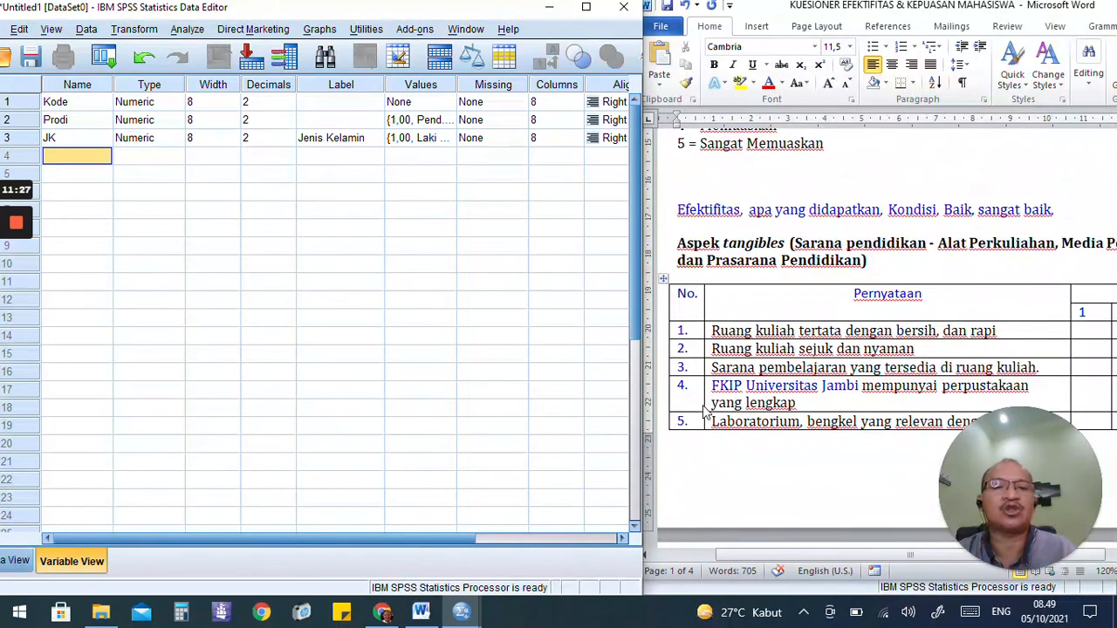
{"action": "scroll", "coordinate": [703, 410], "scroll_direction": "down", "scroll_amount": 5}
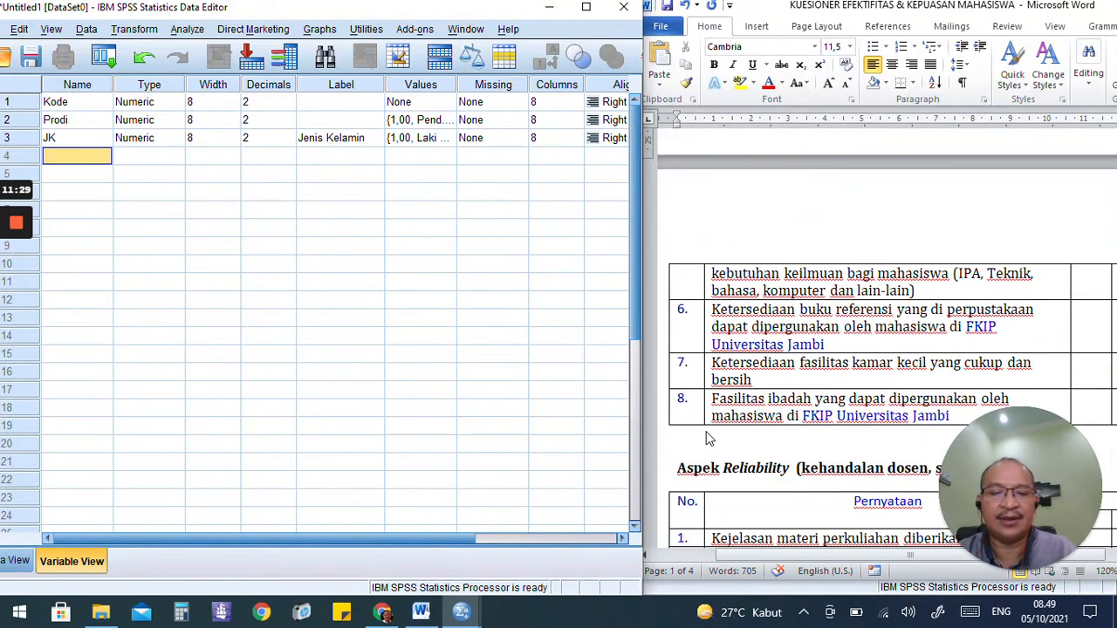
{"action": "scroll", "coordinate": [700, 414], "scroll_direction": "up", "scroll_amount": 5}
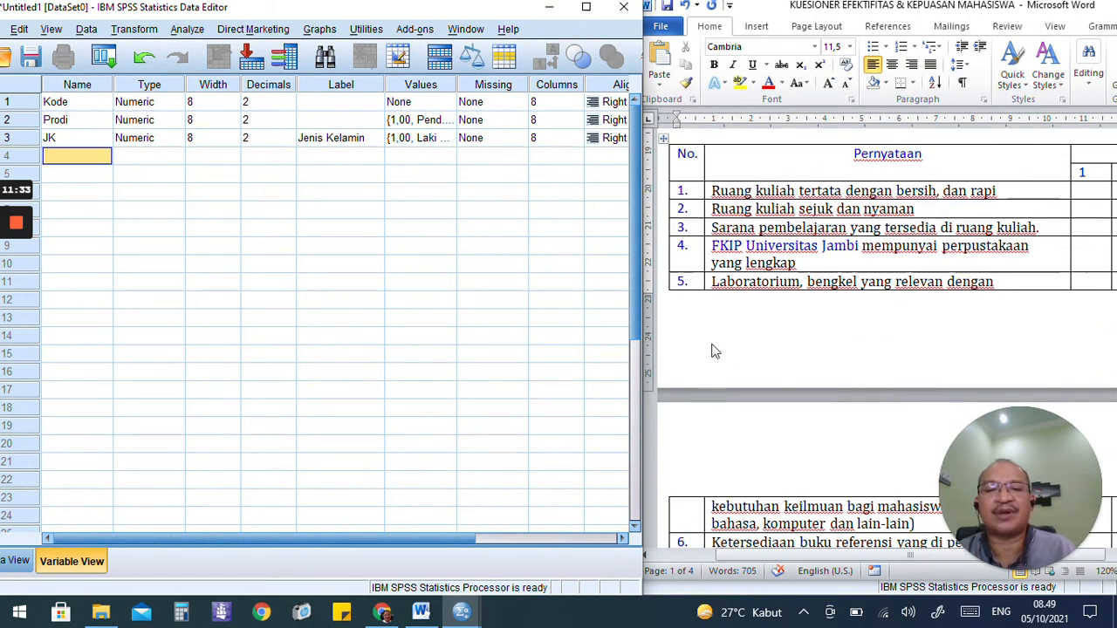
{"action": "scroll", "coordinate": [720, 250], "scroll_direction": "up", "scroll_amount": 2}
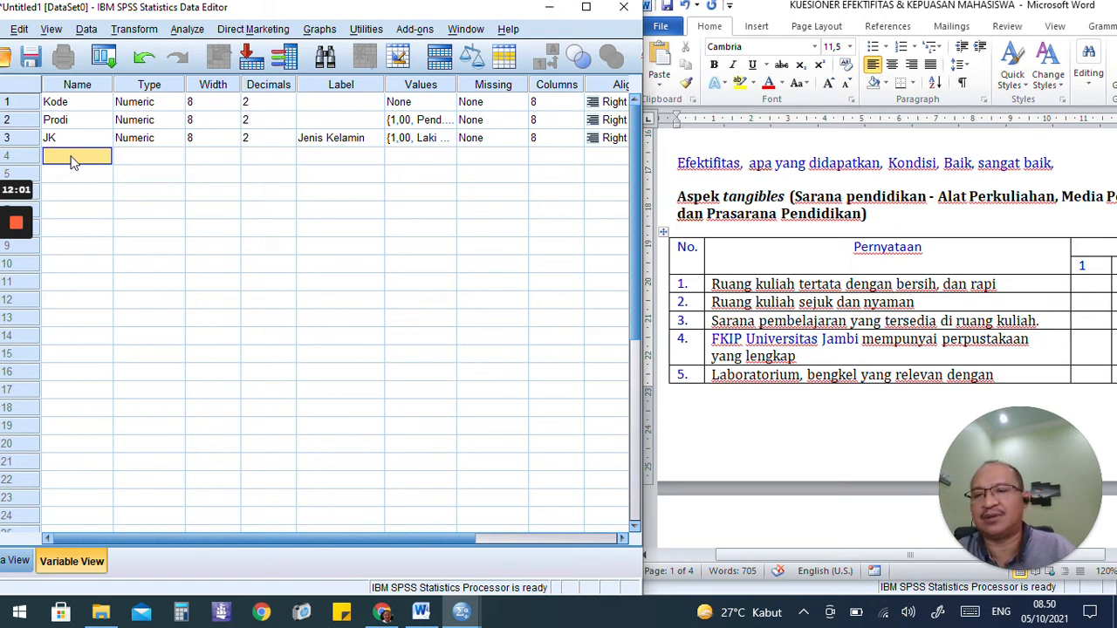
- Define four variables below JK for the first tangibles statements, named Tg1, Tg2, Tg3 and Tg4
{"action": "type", "text": "Tg"}
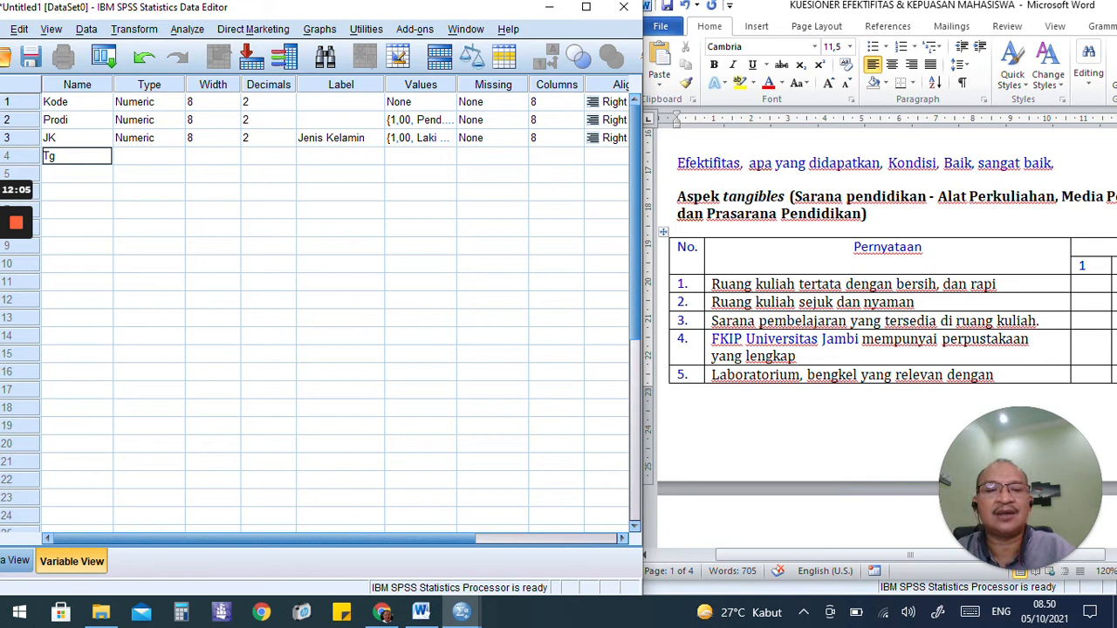
{"action": "type", "text": "1"}
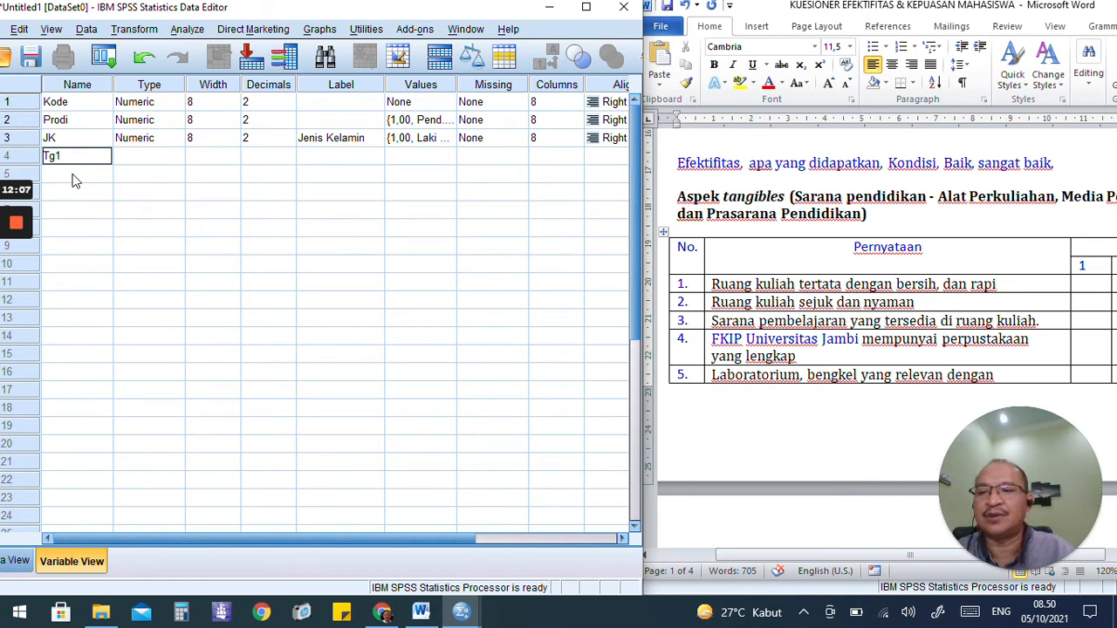
{"action": "left_click", "coordinate": [74, 176]}
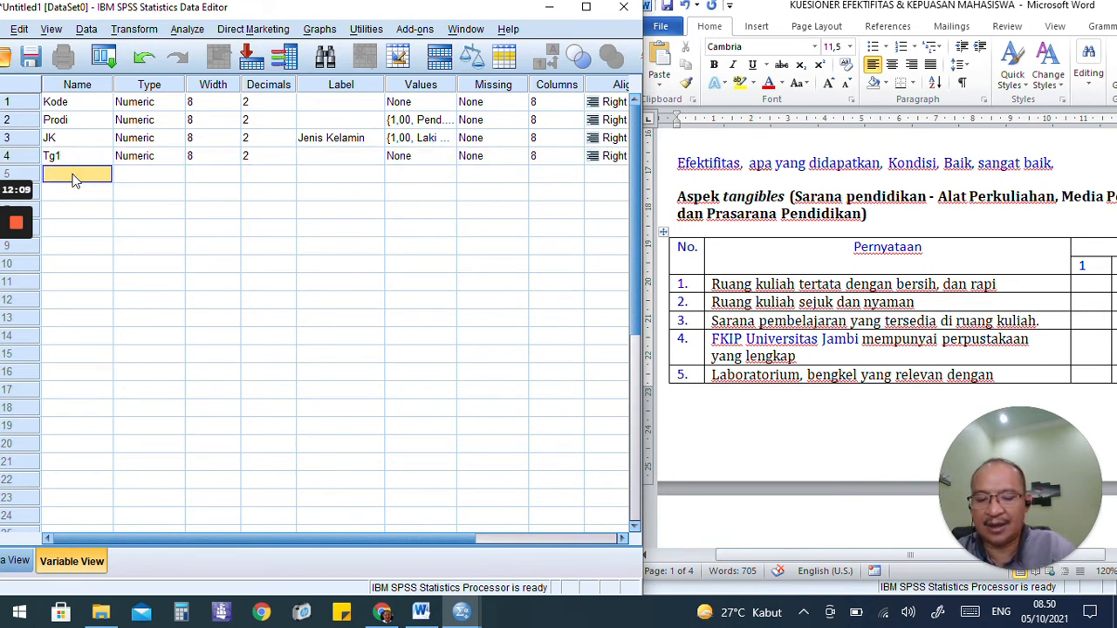
{"action": "type", "text": "Tg2"}
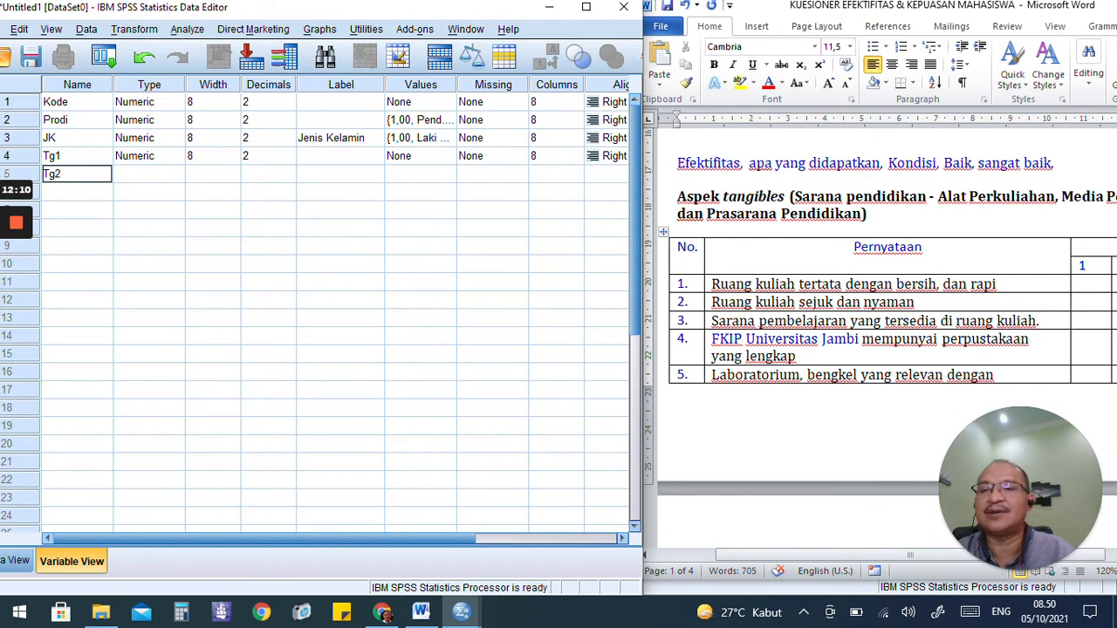
{"action": "left_click", "coordinate": [76, 193]}
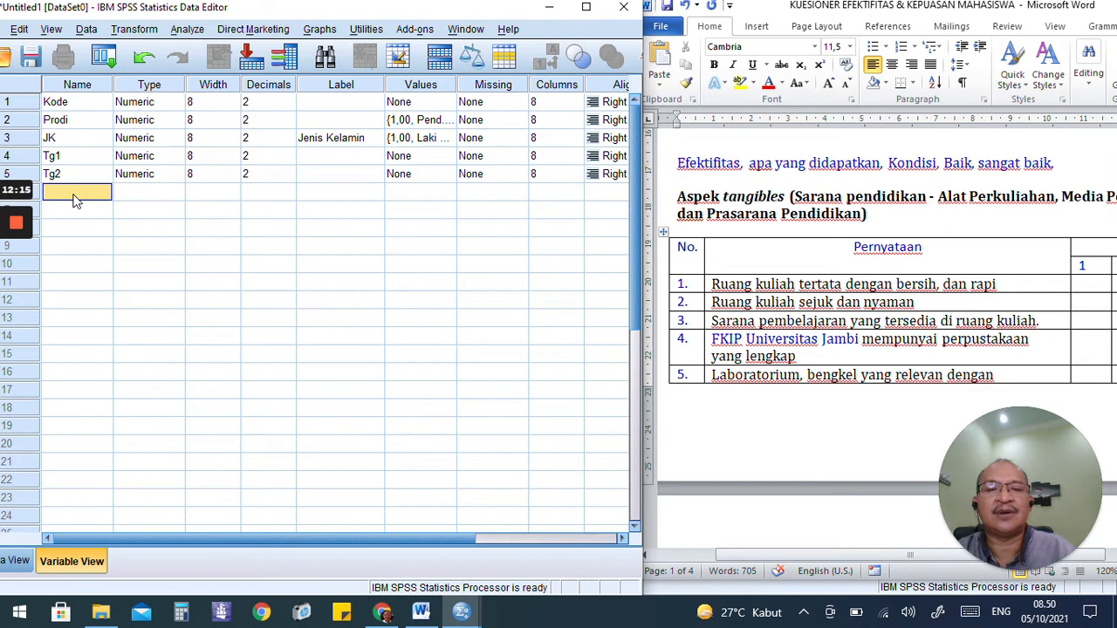
{"action": "type", "text": "Tg"}
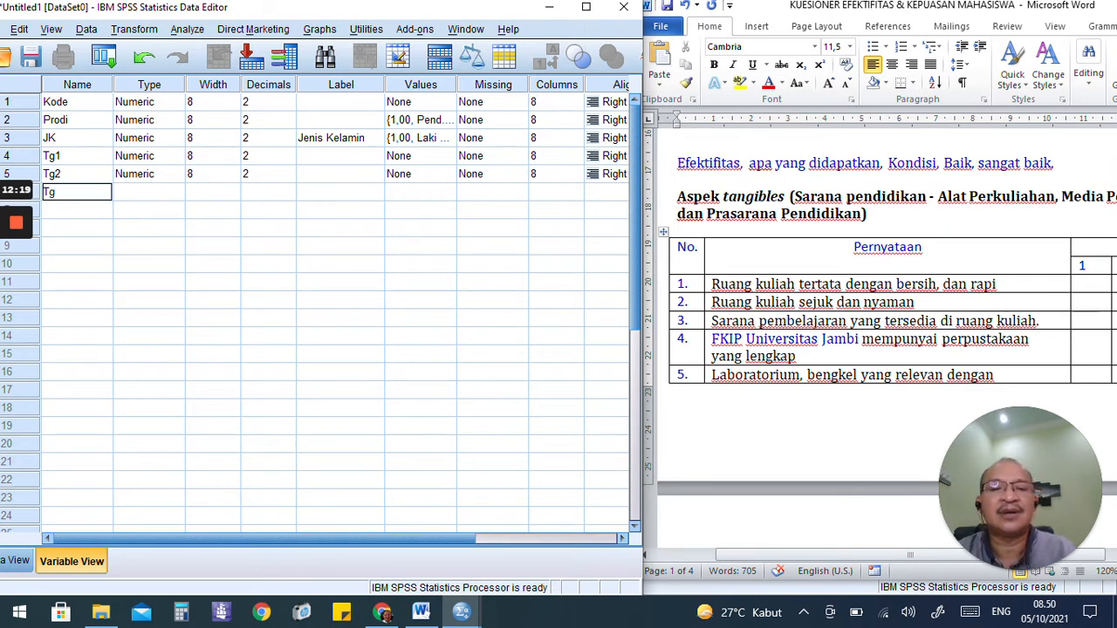
{"action": "left_click", "coordinate": [70, 212]}
{"action": "type", "text": "Tg4"}
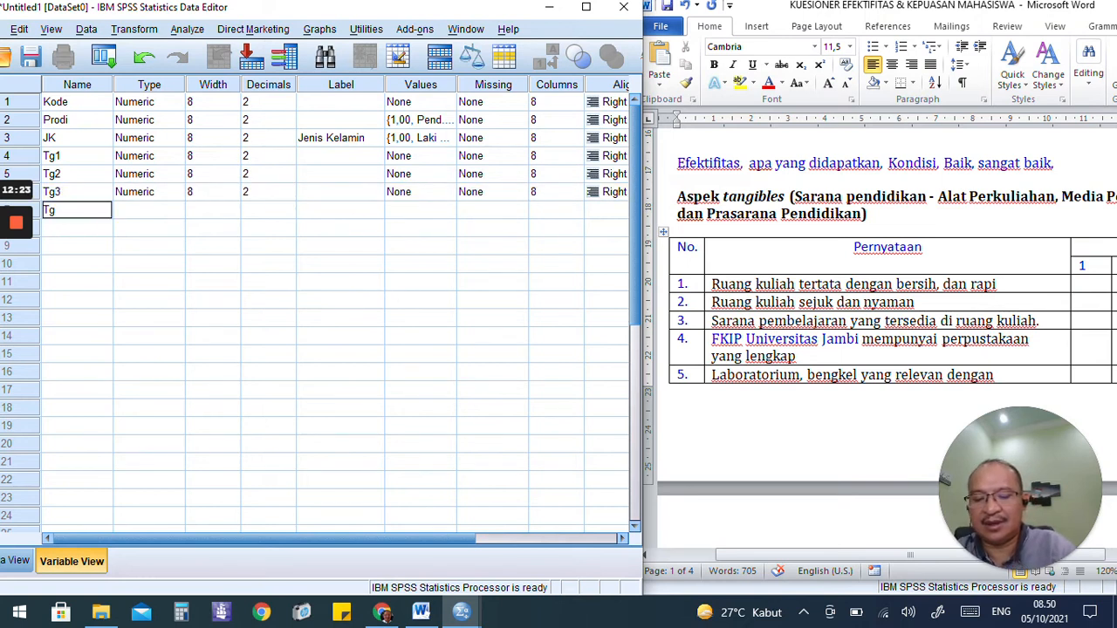
- Define four more variables for the remaining tangibles statements, named Tg5, Tg6, Tg7 and Tg8
{"action": "left_click", "coordinate": [63, 232]}
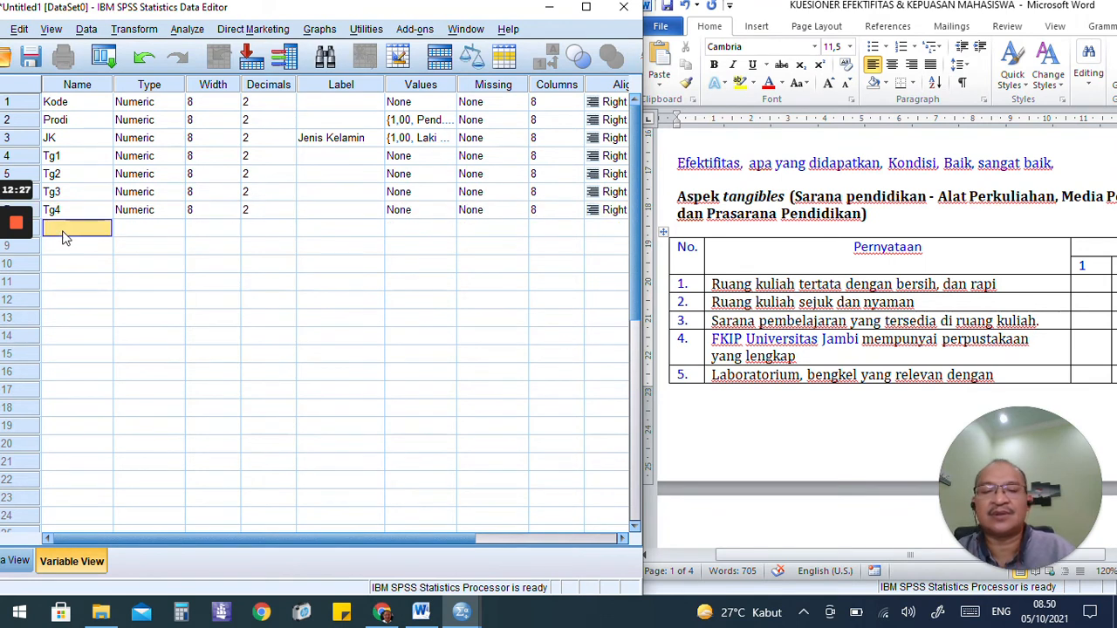
{"action": "type", "text": "T"}
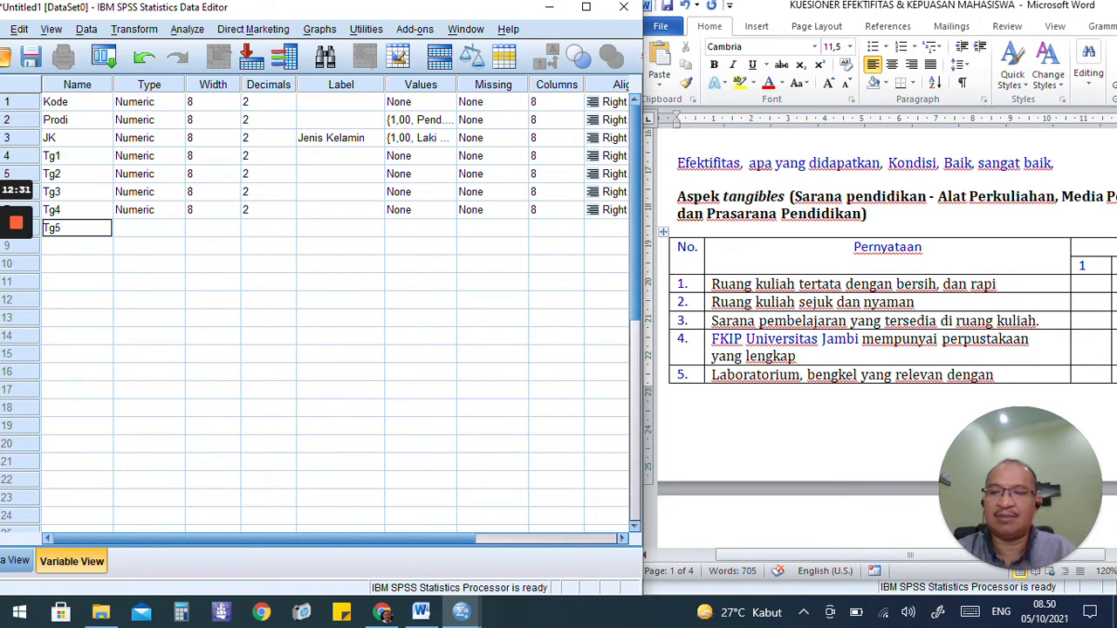
{"action": "type", "text": "g5"}
{"action": "left_click", "coordinate": [63, 247]}
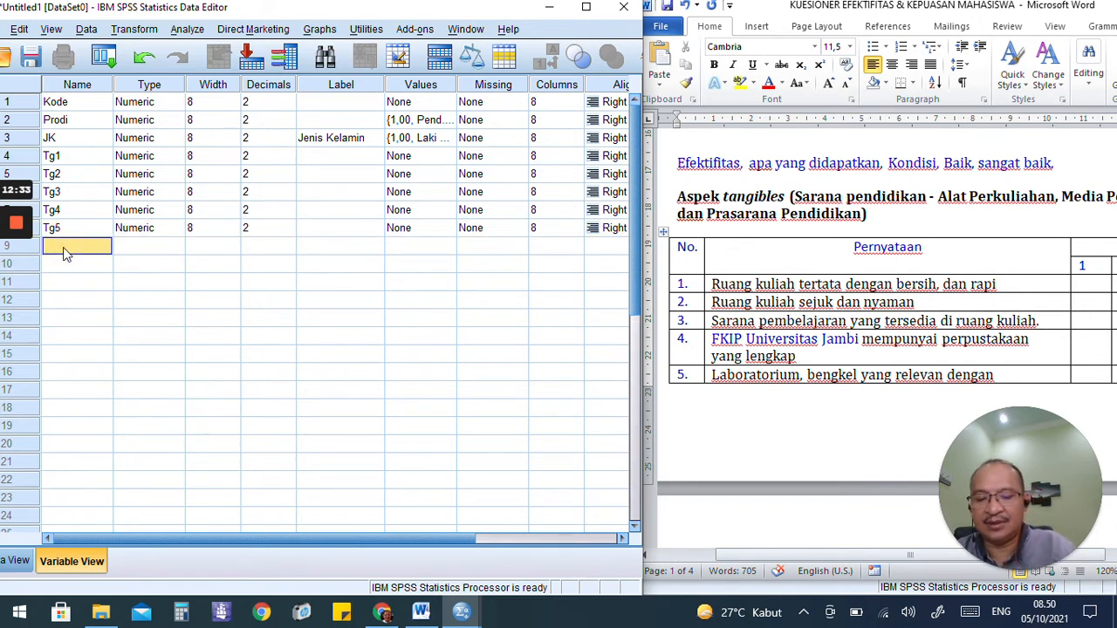
{"action": "type", "text": "Tg6"}
{"action": "left_click", "coordinate": [64, 271]}
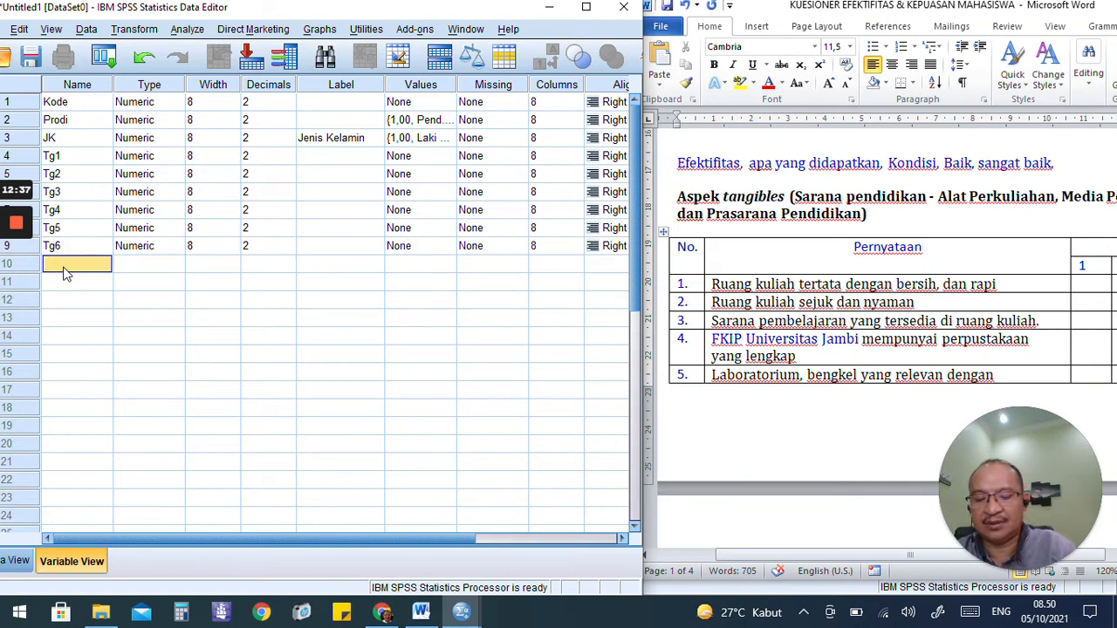
{"action": "type", "text": "Tg7"}
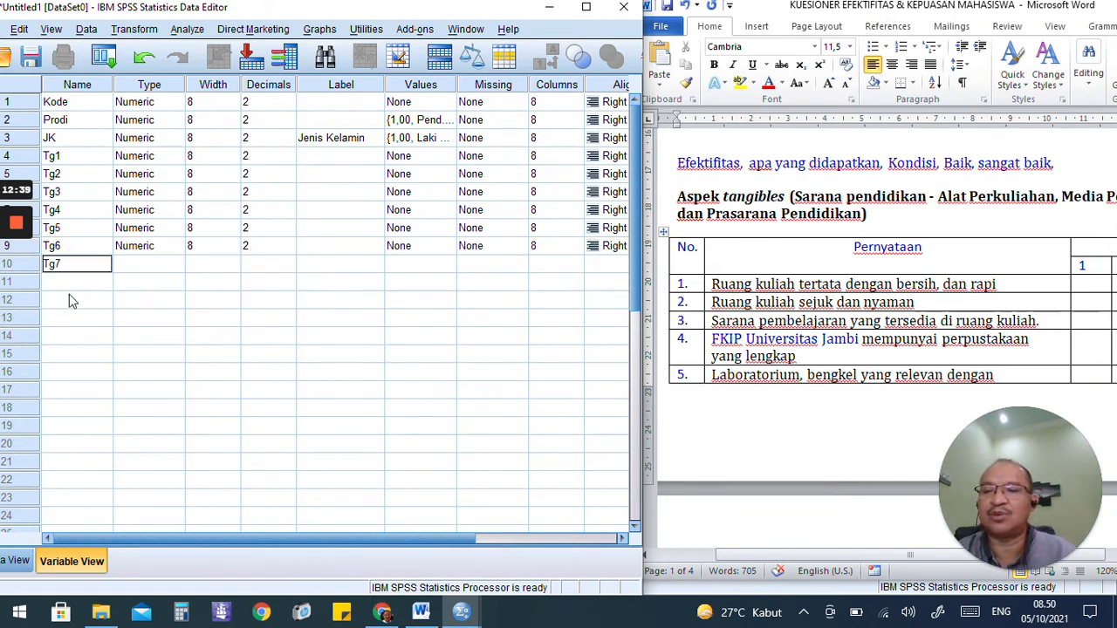
{"action": "left_click", "coordinate": [69, 289]}
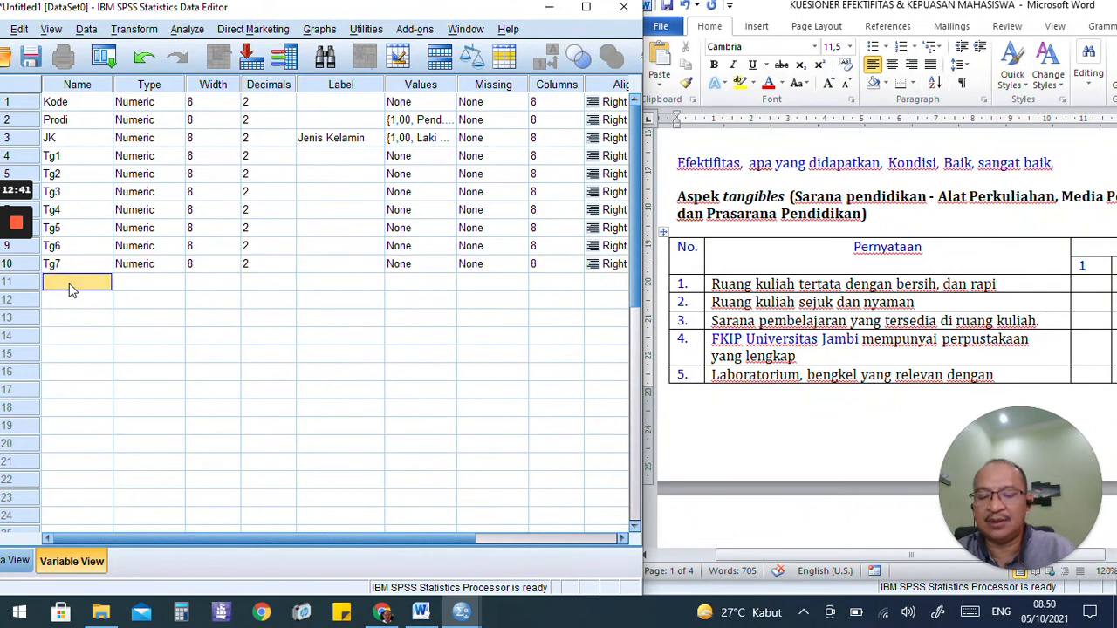
{"action": "type", "text": "Tg"}
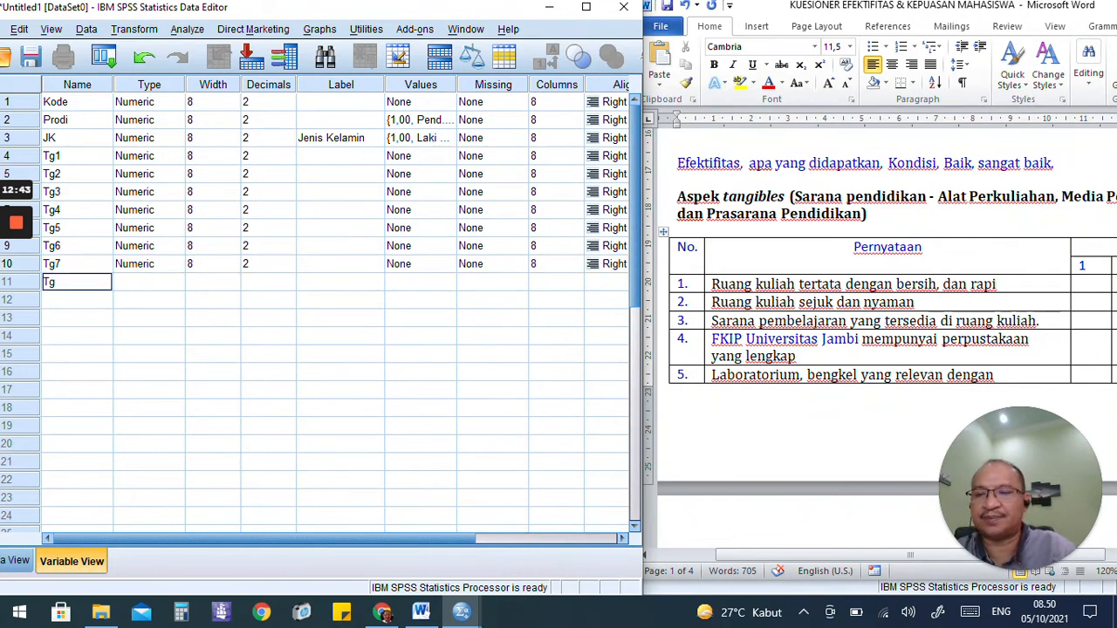
{"action": "type", "text": "8"}
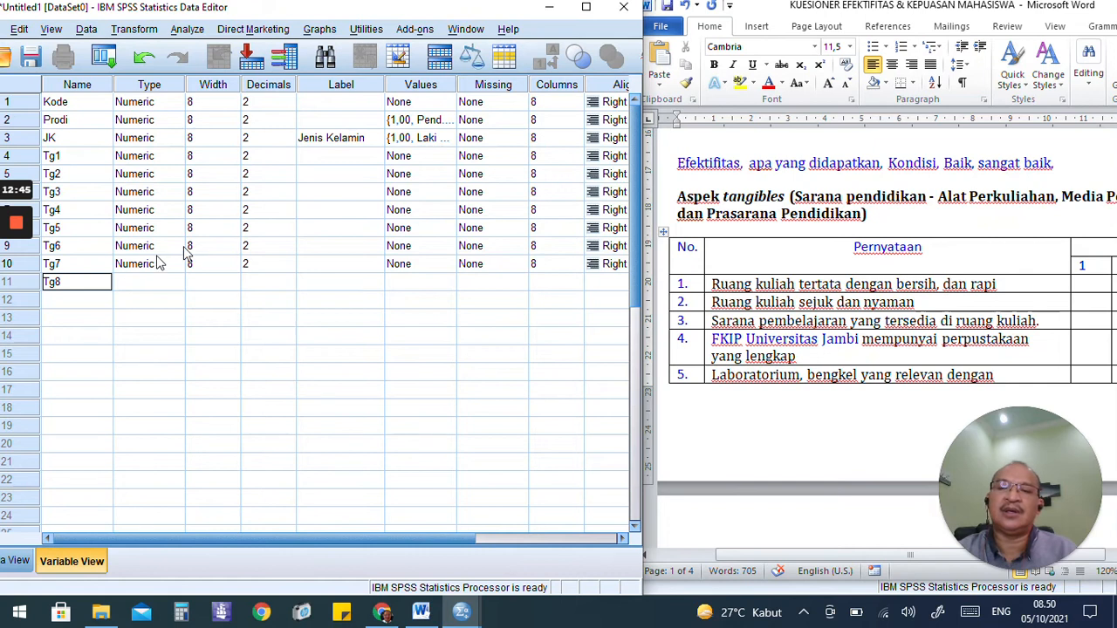
{"action": "left_click", "coordinate": [332, 281]}
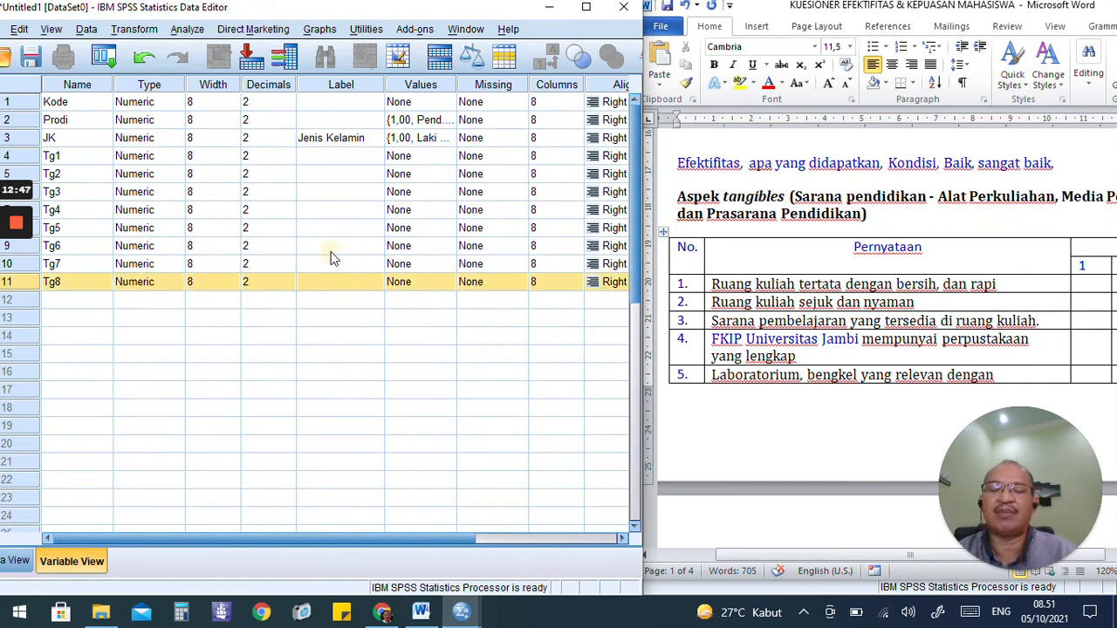
- Copy the first tangibles statement, "Ruang kuliah tertata dengan bersih, dan rapi", from the Word questionnaire
{"action": "left_click", "coordinate": [334, 209]}
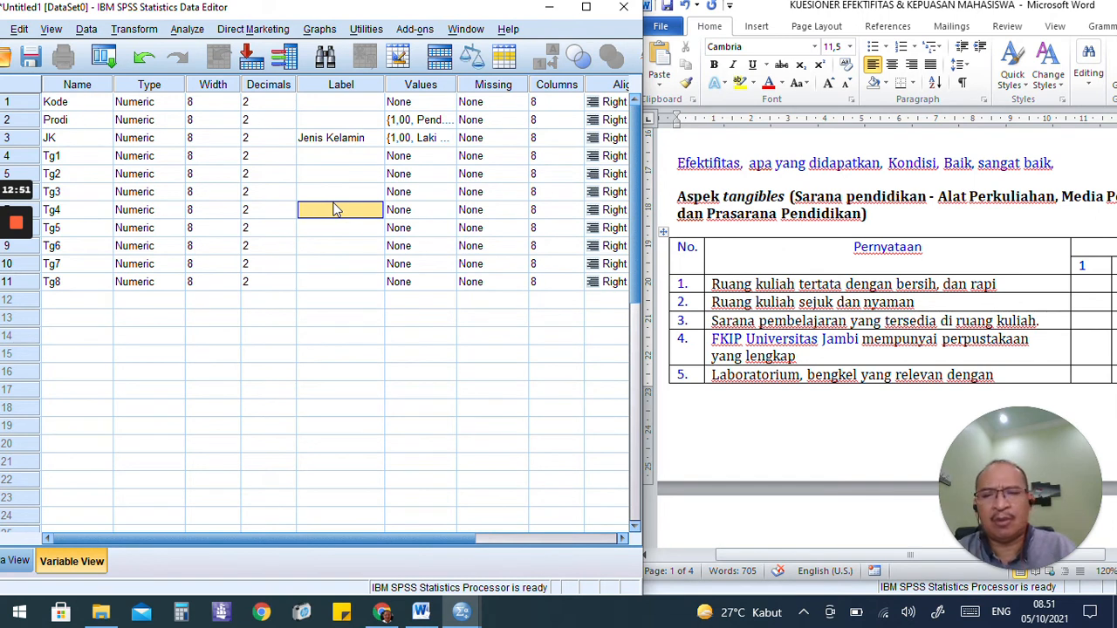
{"action": "left_click", "coordinate": [747, 287]}
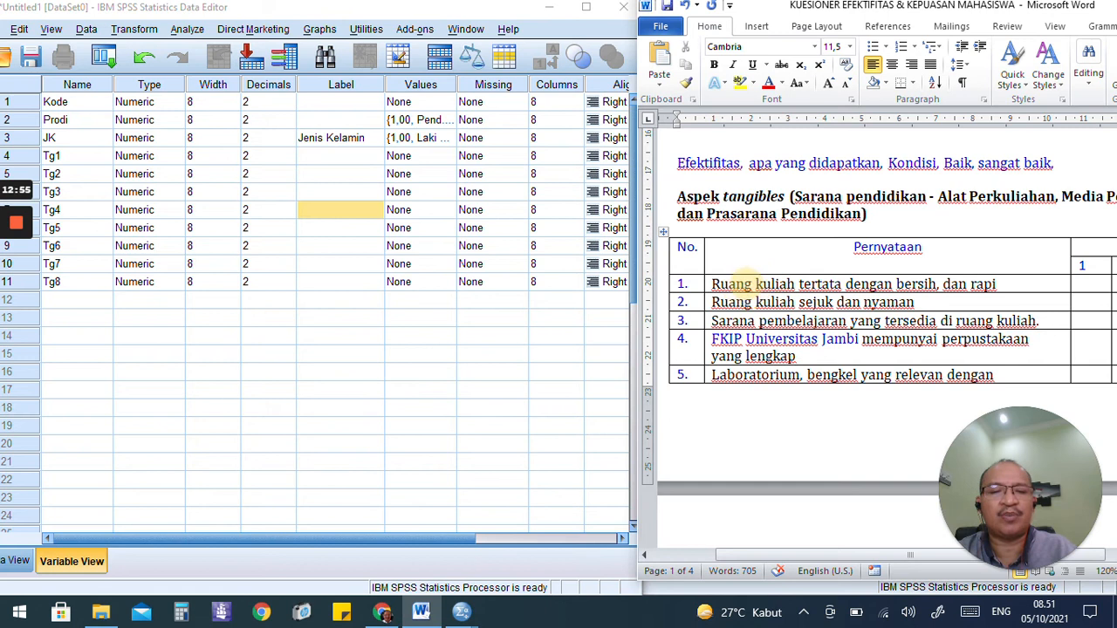
{"action": "left_click_drag", "start_coordinate": [999, 283], "coordinate": [726, 283]}
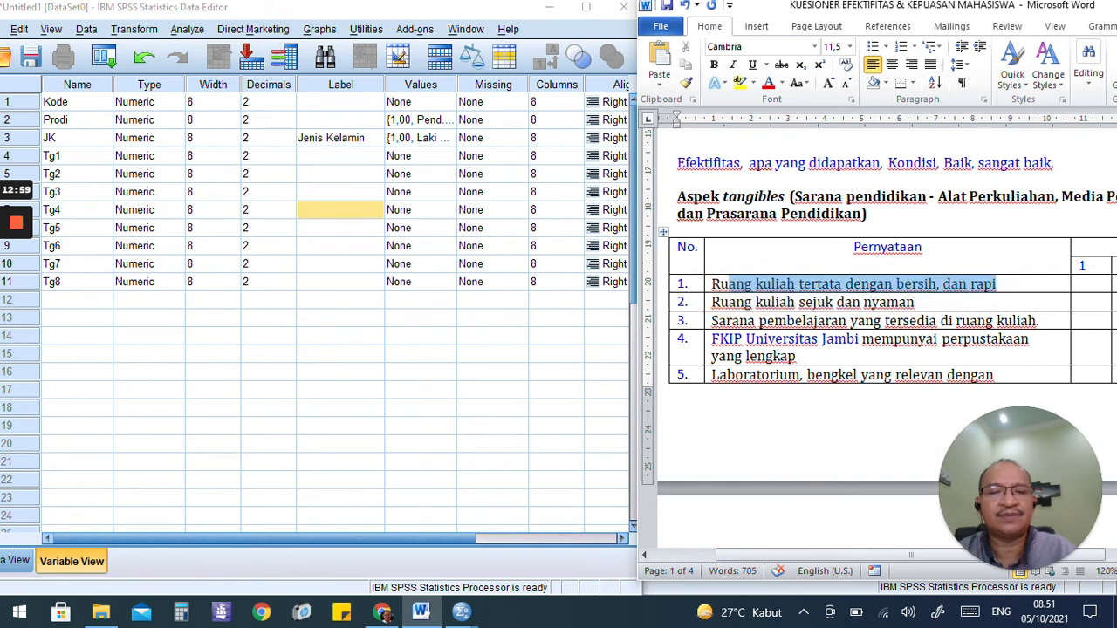
{"action": "right_click", "coordinate": [759, 287]}
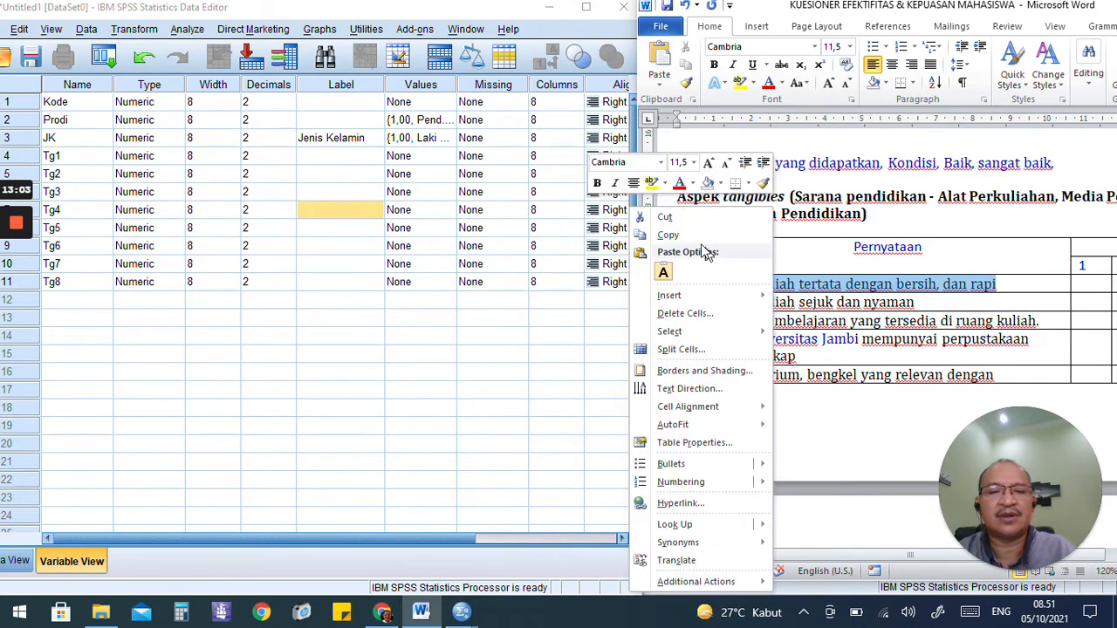
{"action": "left_click", "coordinate": [854, 293]}
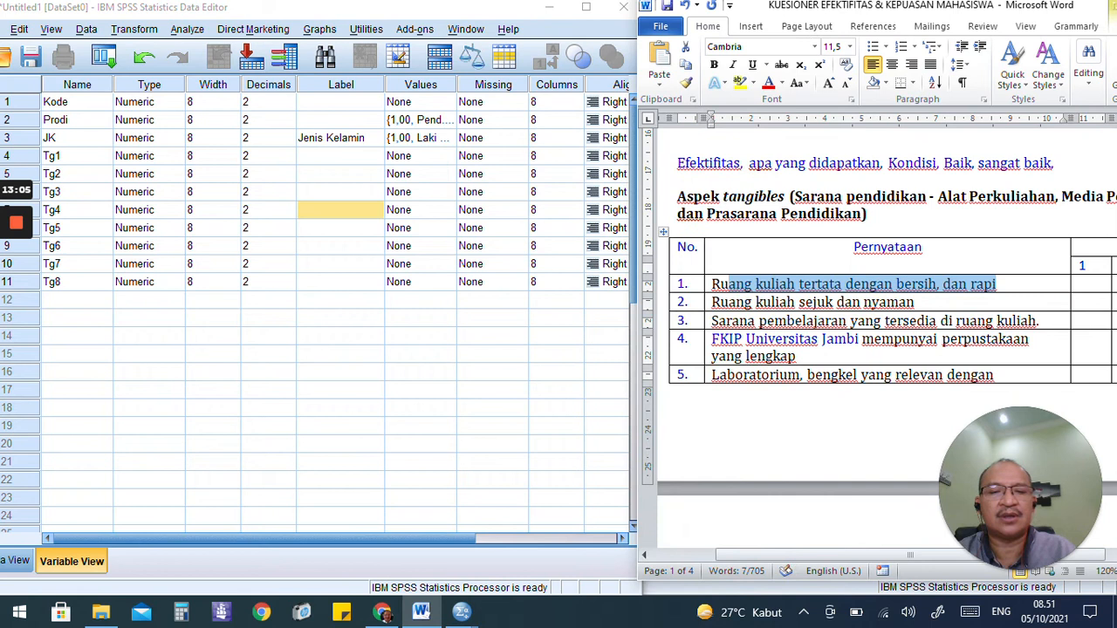
{"action": "left_click_drag", "start_coordinate": [712, 283], "coordinate": [994, 284]}
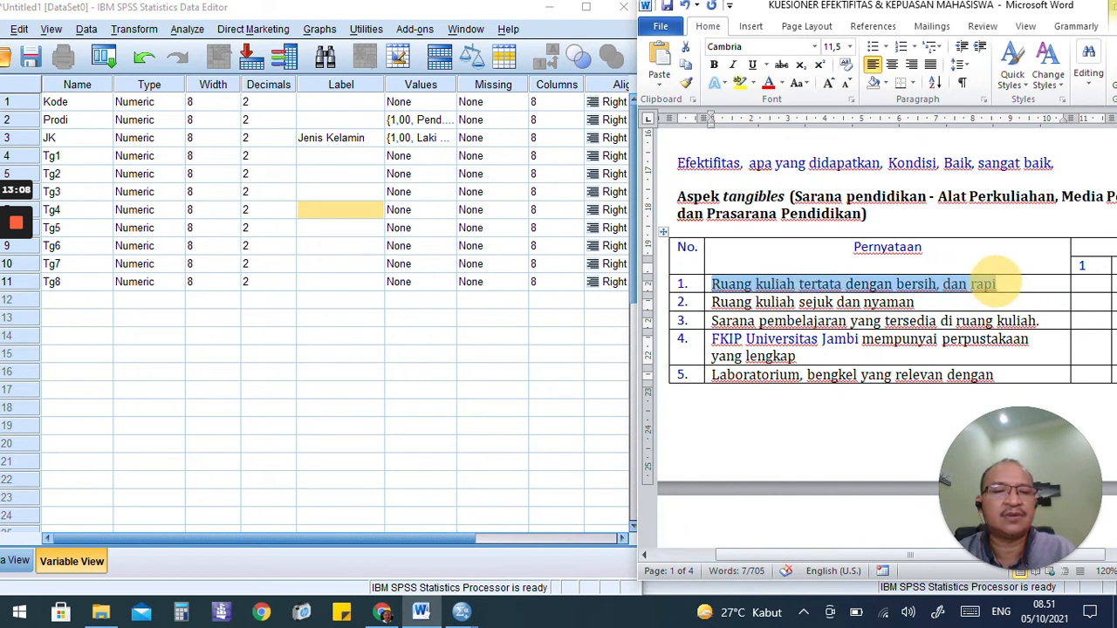
{"action": "right_click", "coordinate": [908, 286]}
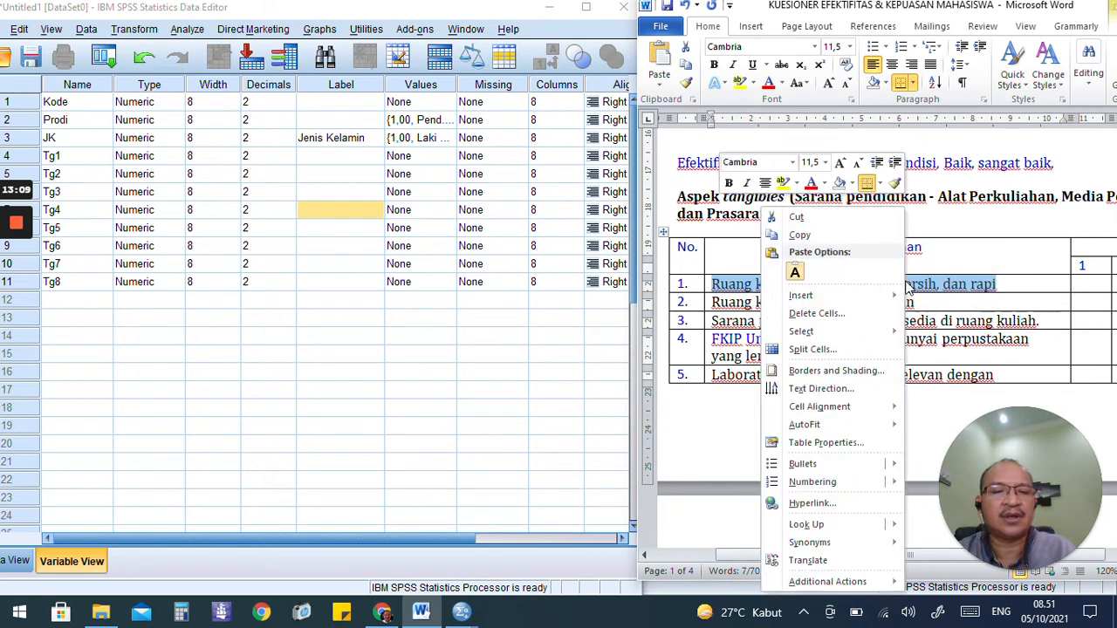
{"action": "left_click", "coordinate": [801, 236]}
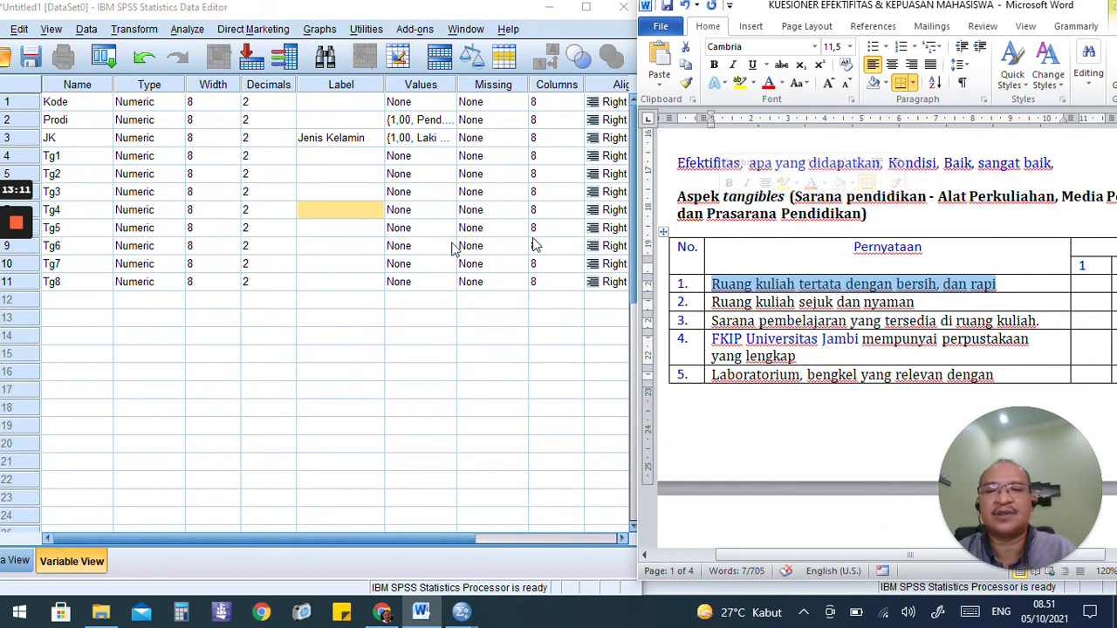
- Paste the copied statement as the label of Tg1 in SPSS and widen the Label column
{"action": "left_click", "coordinate": [323, 163]}
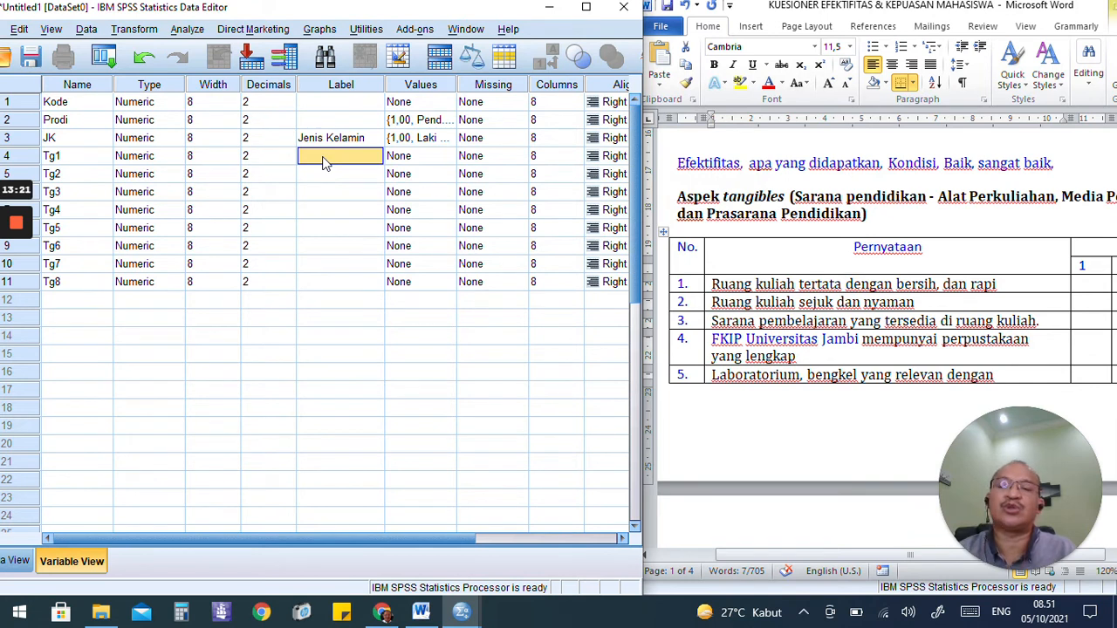
{"action": "right_click", "coordinate": [323, 164]}
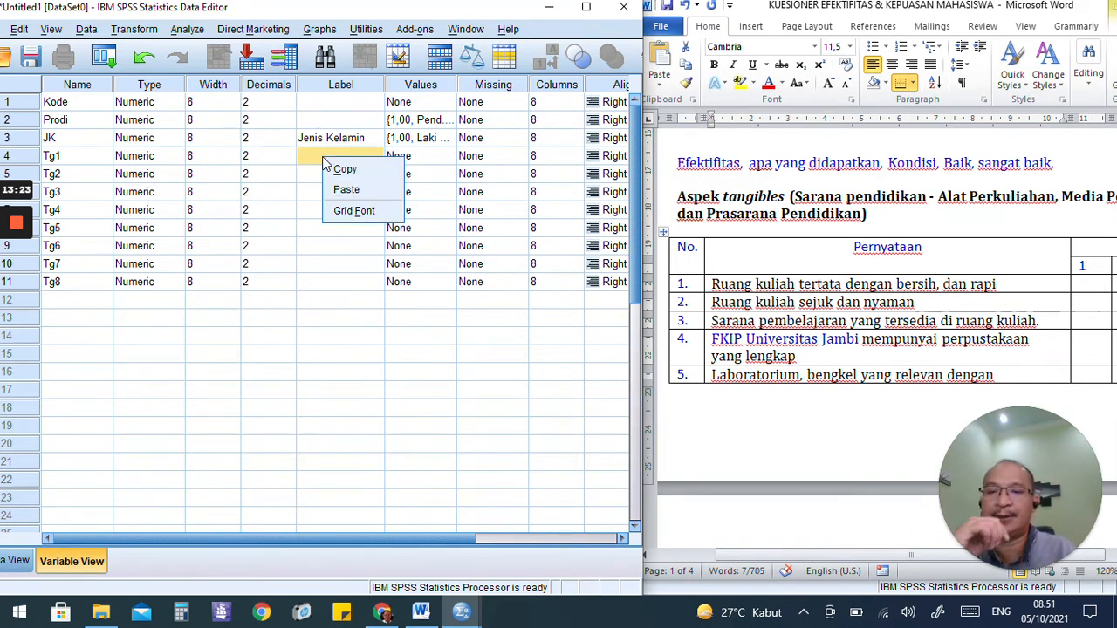
{"action": "left_click", "coordinate": [344, 191]}
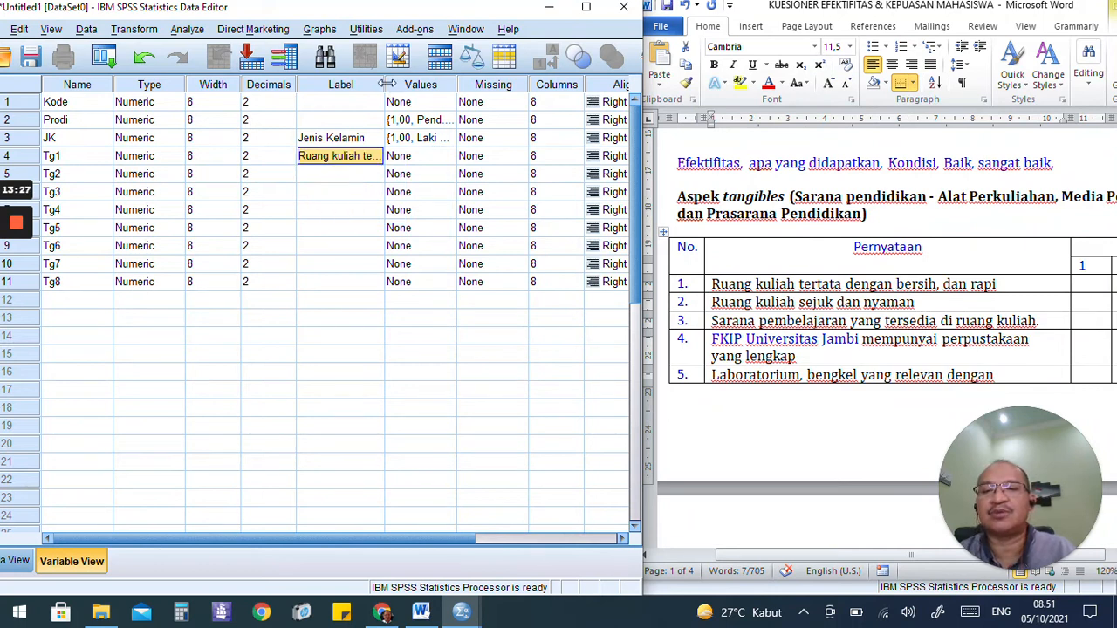
{"action": "left_click_drag", "start_coordinate": [383, 84], "coordinate": [443, 87]}
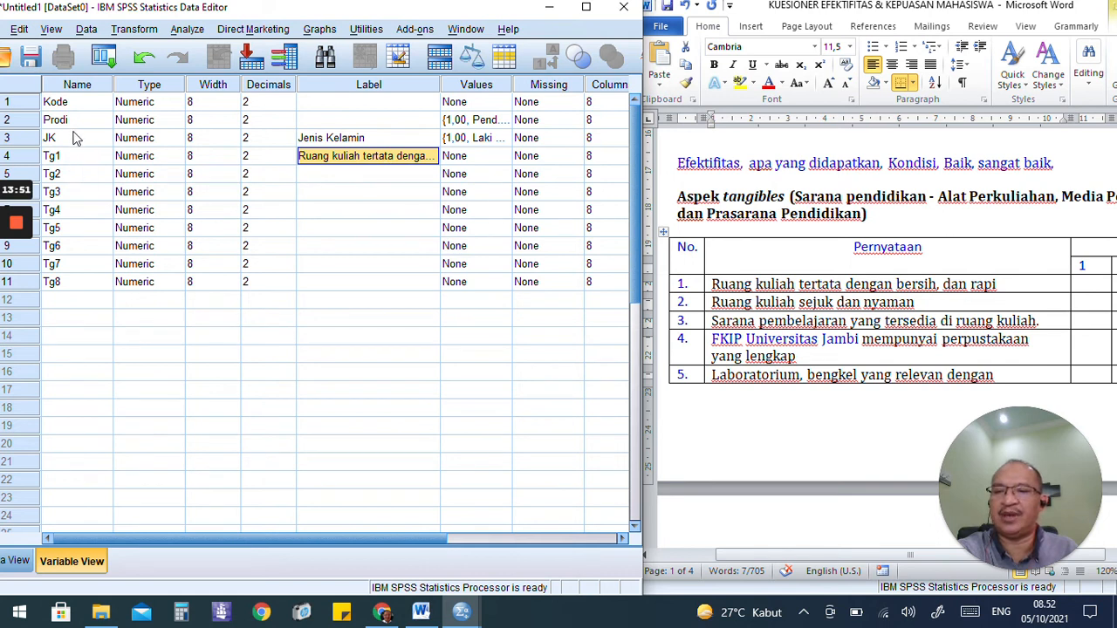
- Clear the pasted label of the Tg1 variable
{"action": "left_click", "coordinate": [59, 155]}
{"action": "left_click", "coordinate": [65, 191]}
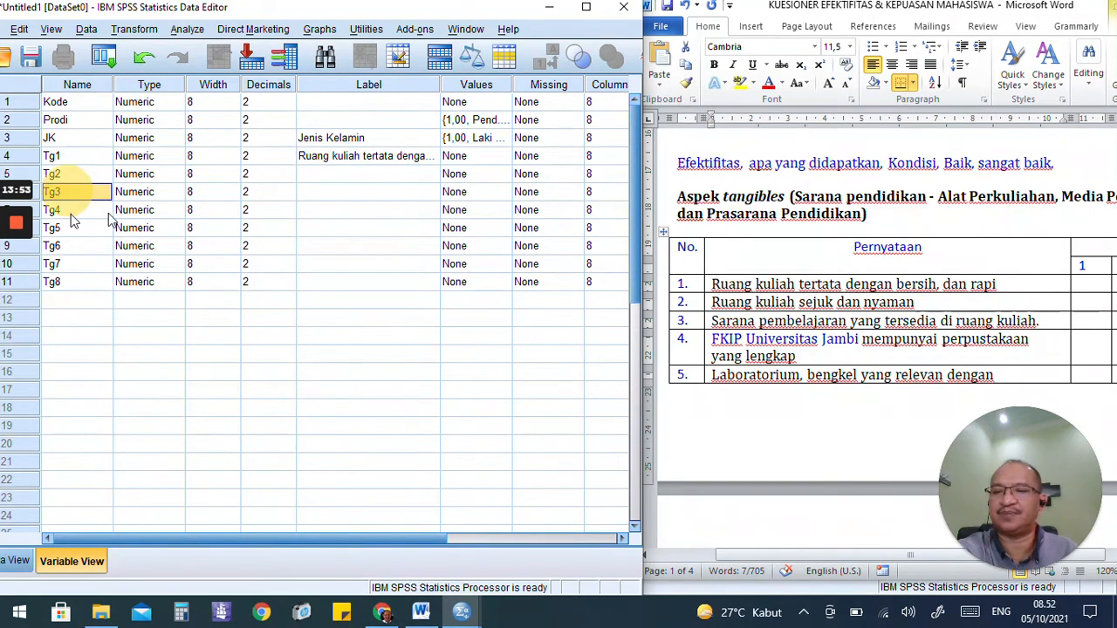
{"action": "left_click", "coordinate": [340, 156]}
{"action": "key", "text": "Delete"}
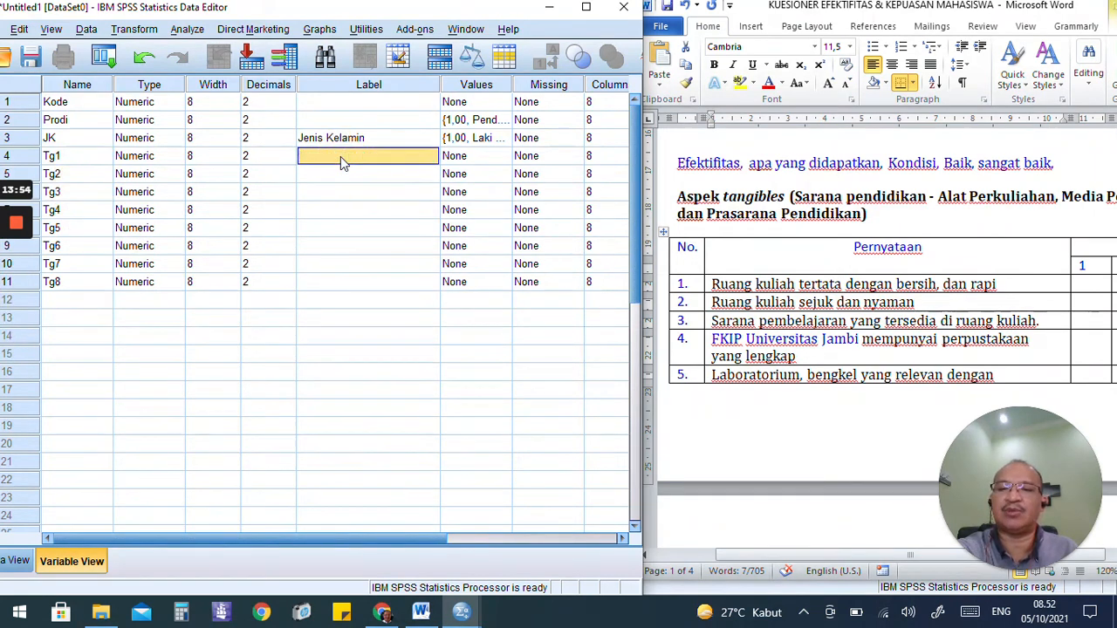
{"action": "left_click", "coordinate": [373, 193]}
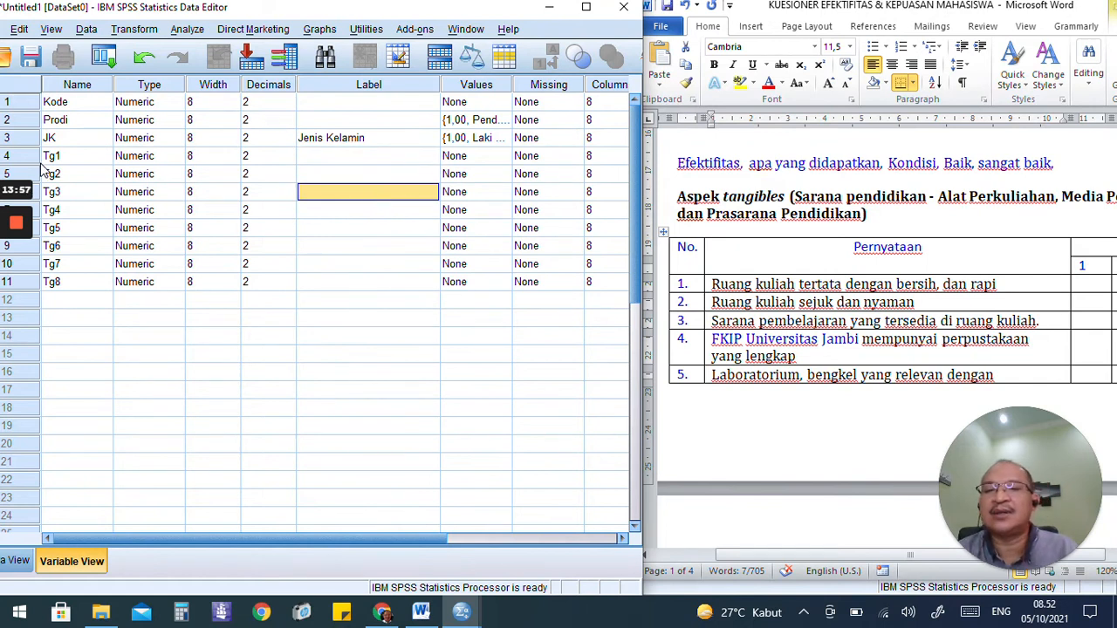
- Consult the answer scale in the Word questionnaire and add the value label 1 = "Tidak Memuaskan" to Tg1
{"action": "left_click", "coordinate": [850, 326]}
{"action": "scroll", "coordinate": [850, 326], "scroll_direction": "up", "scroll_amount": 3}
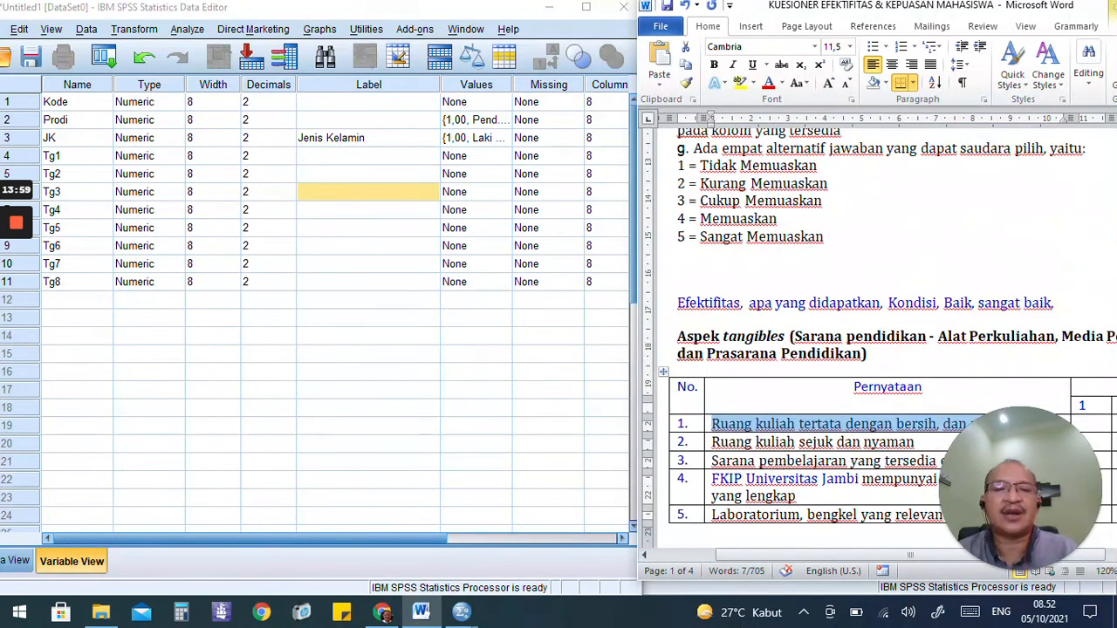
{"action": "double_click", "coordinate": [503, 159]}
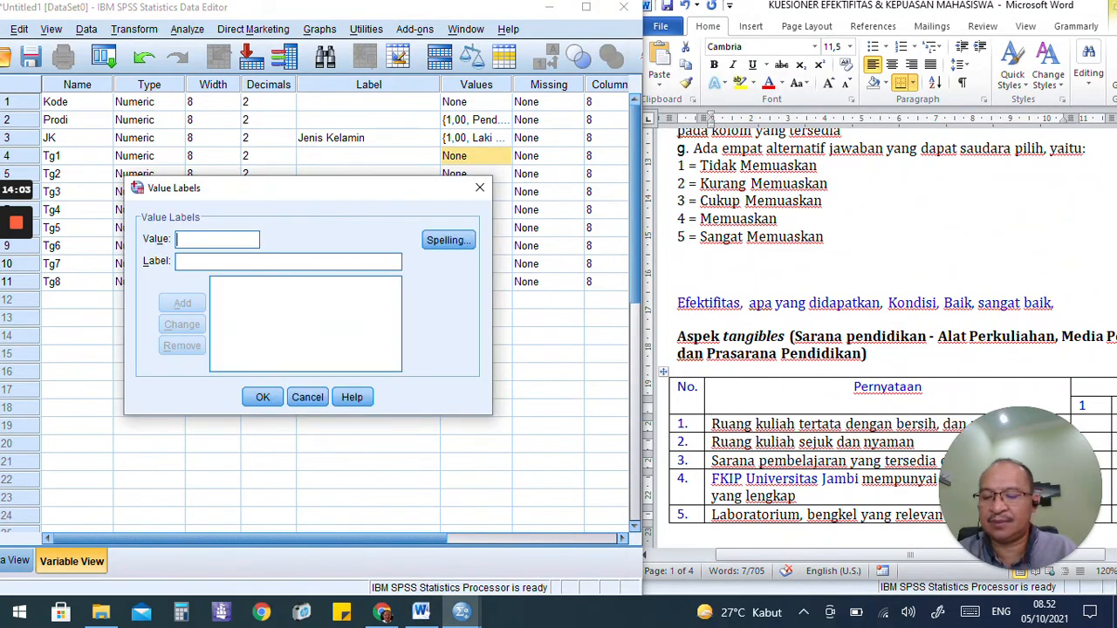
{"action": "left_click", "coordinate": [198, 262]}
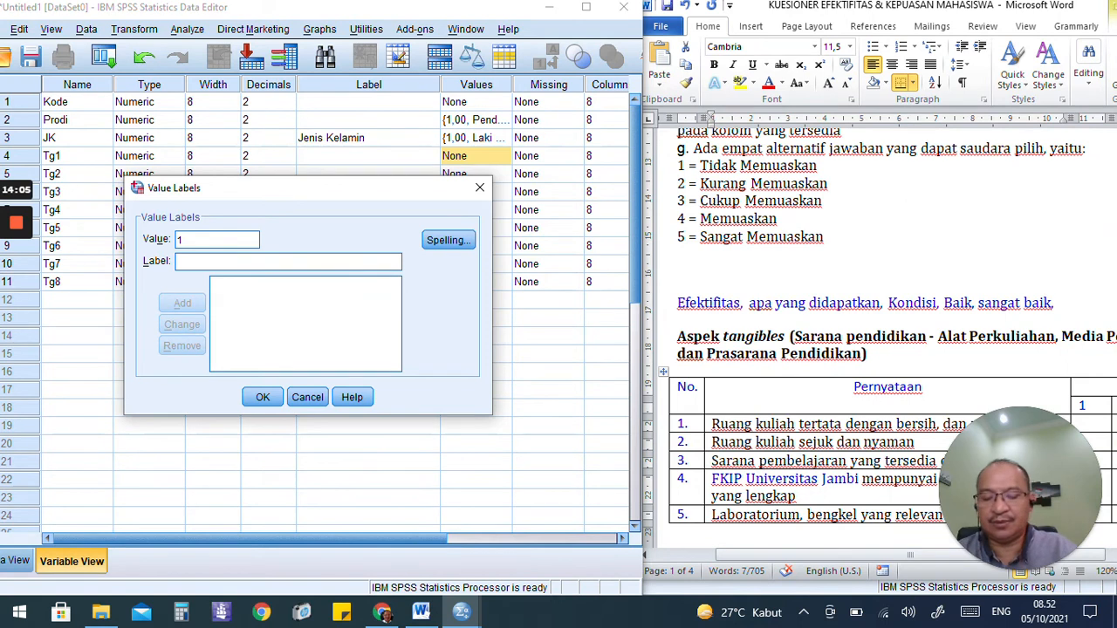
{"action": "type", "text": "Tidak "}
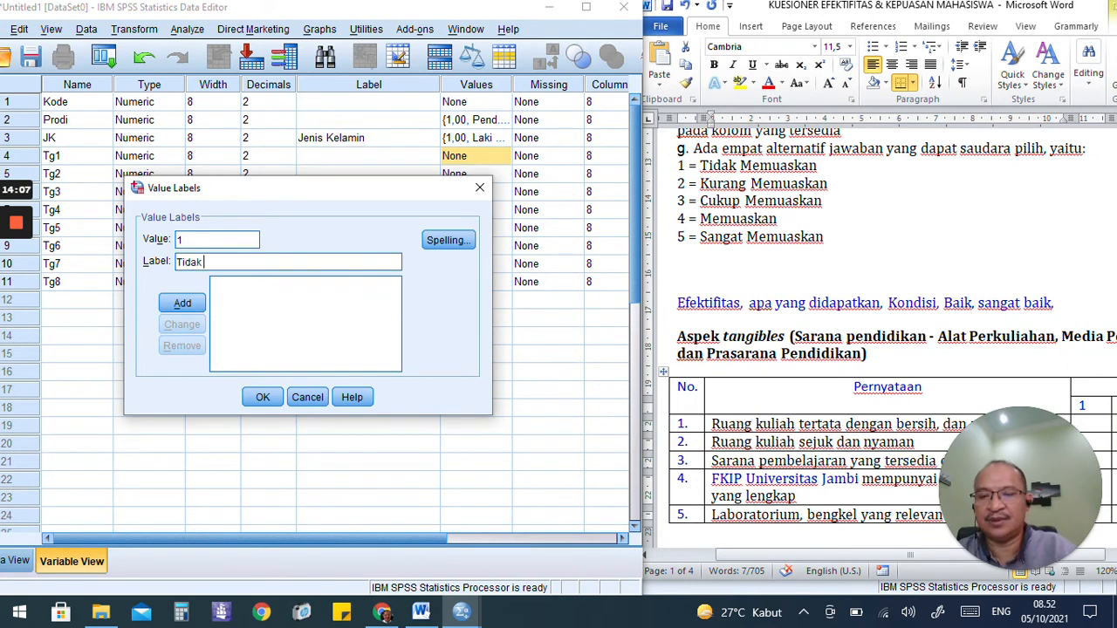
{"action": "type", "text": "Memuas"}
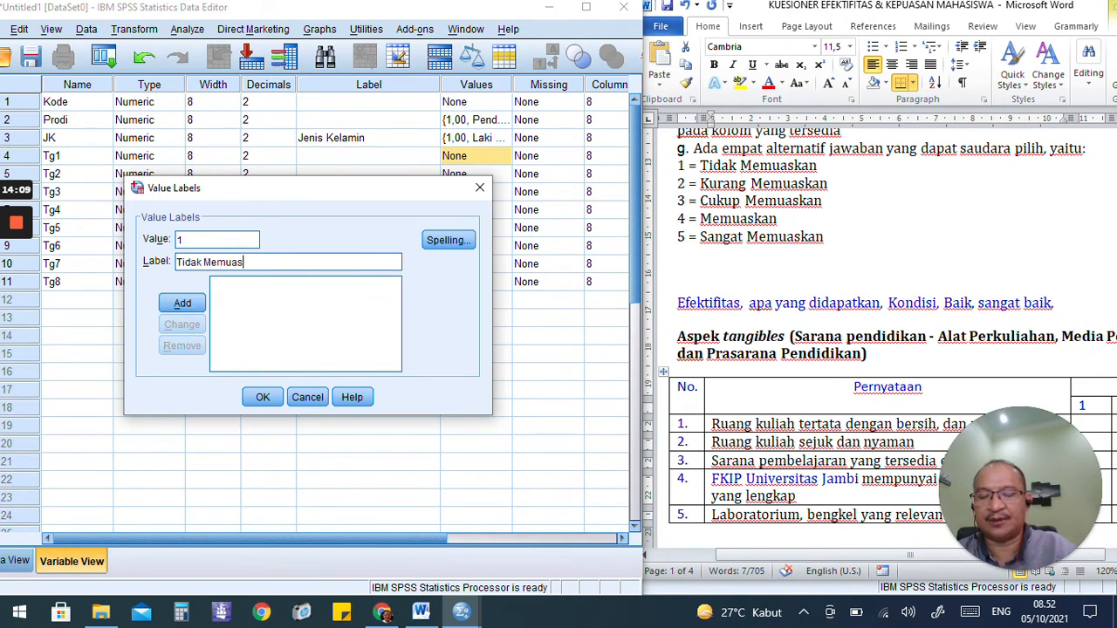
{"action": "type", "text": "kan"}
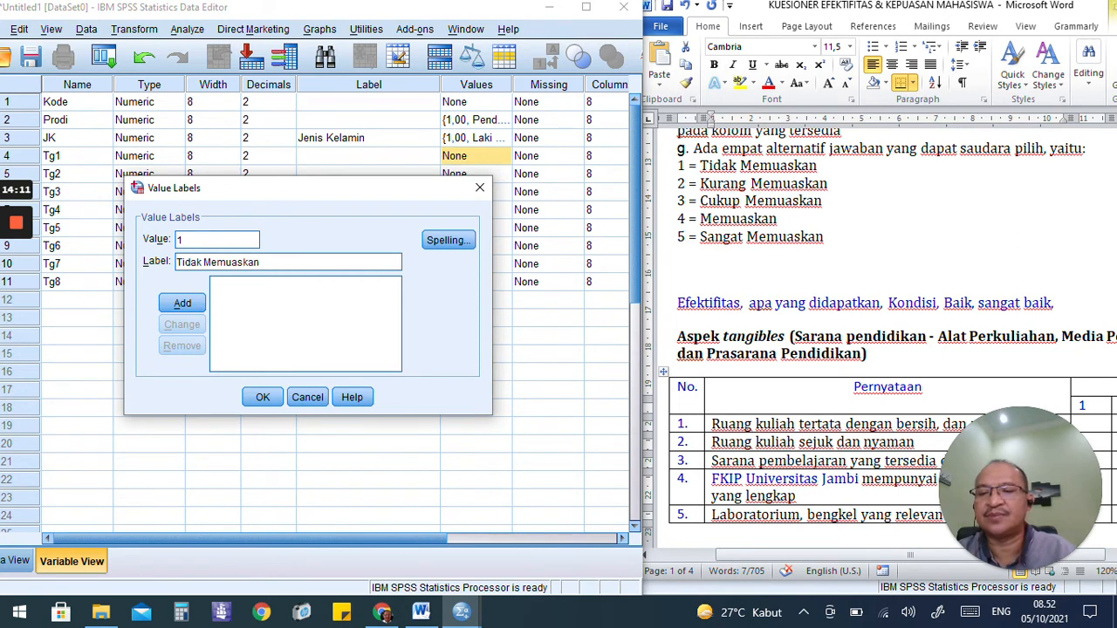
{"action": "left_click", "coordinate": [185, 306]}
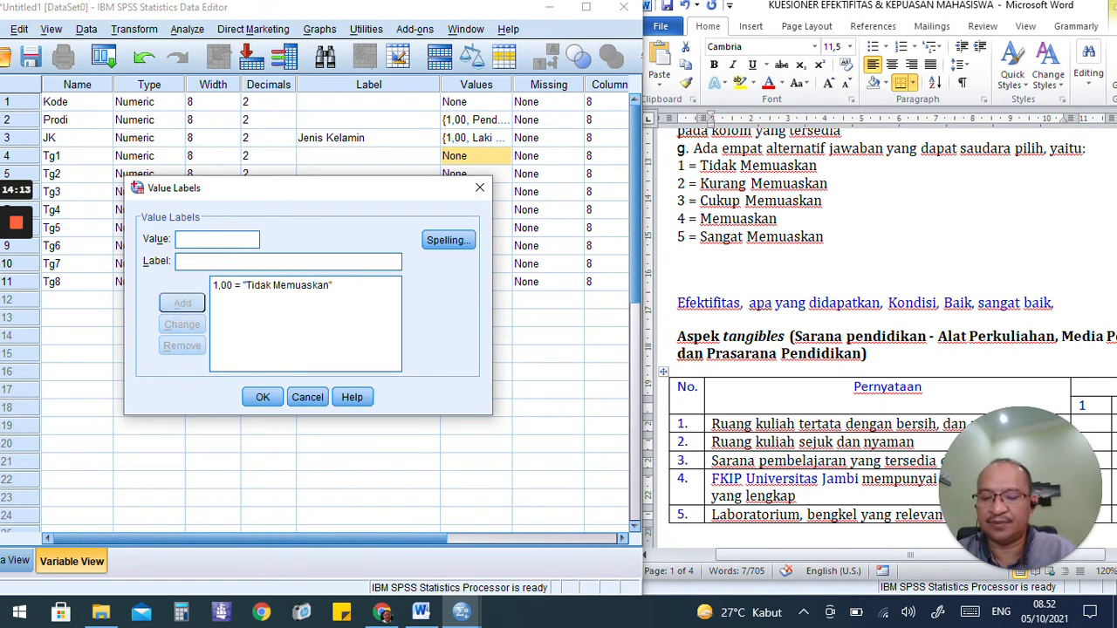
- Add the value labels 2 = "Kurang Memuaskan" and 3 = "Cukup Memuaskan" to Tg1
{"action": "type", "text": "2"}
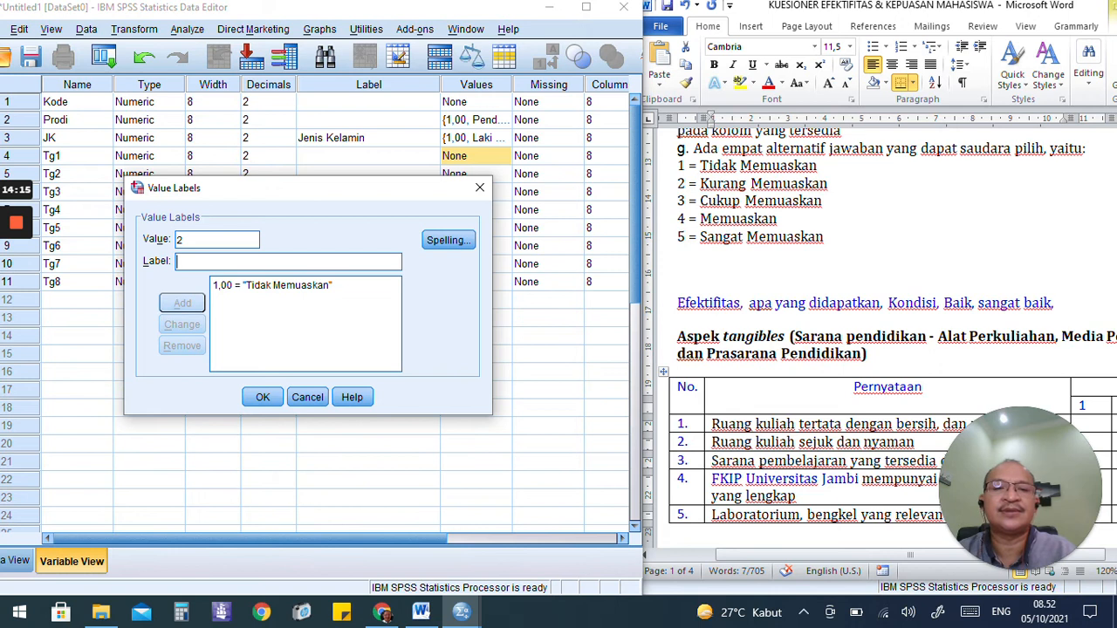
{"action": "type", "text": "Kuran"}
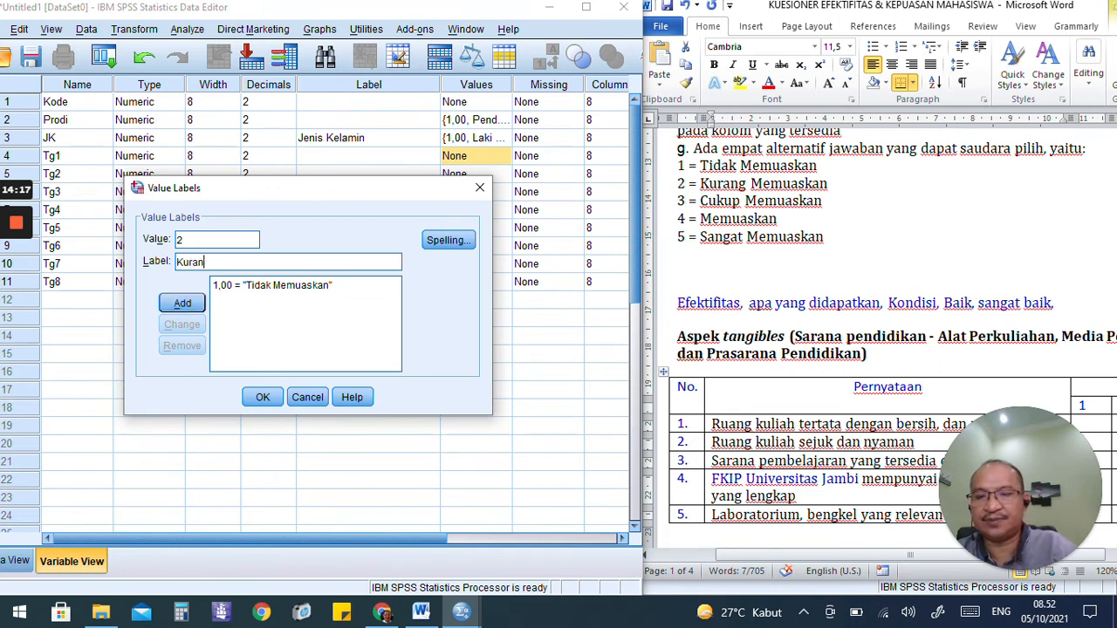
{"action": "type", "text": "g Memuaskan"}
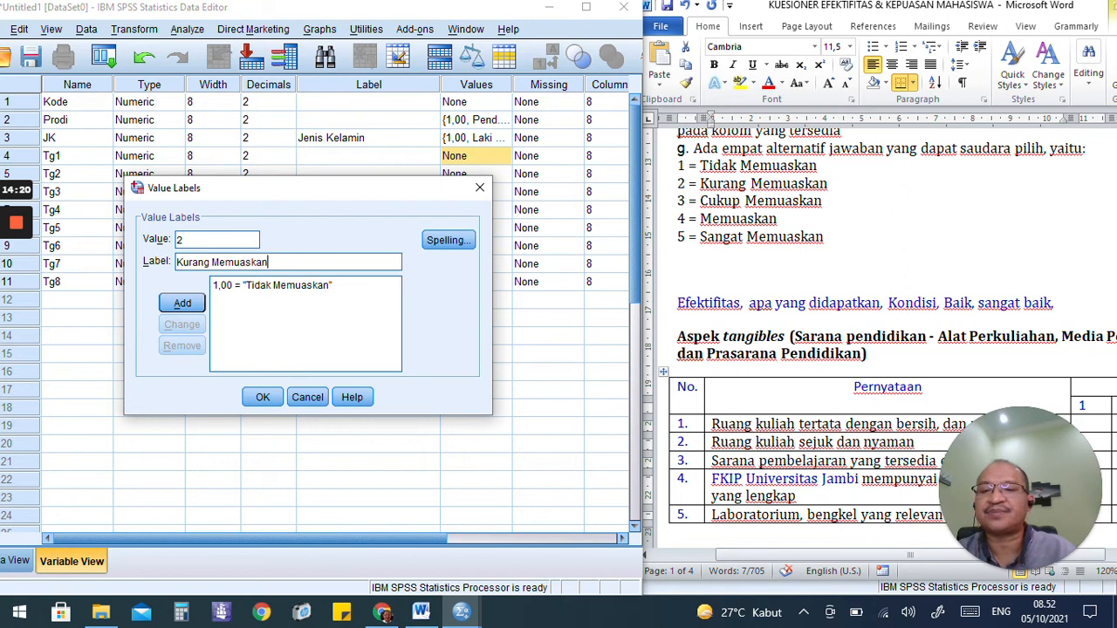
{"action": "left_click", "coordinate": [182, 303]}
{"action": "type", "text": "3"}
{"action": "left_click", "coordinate": [193, 261]}
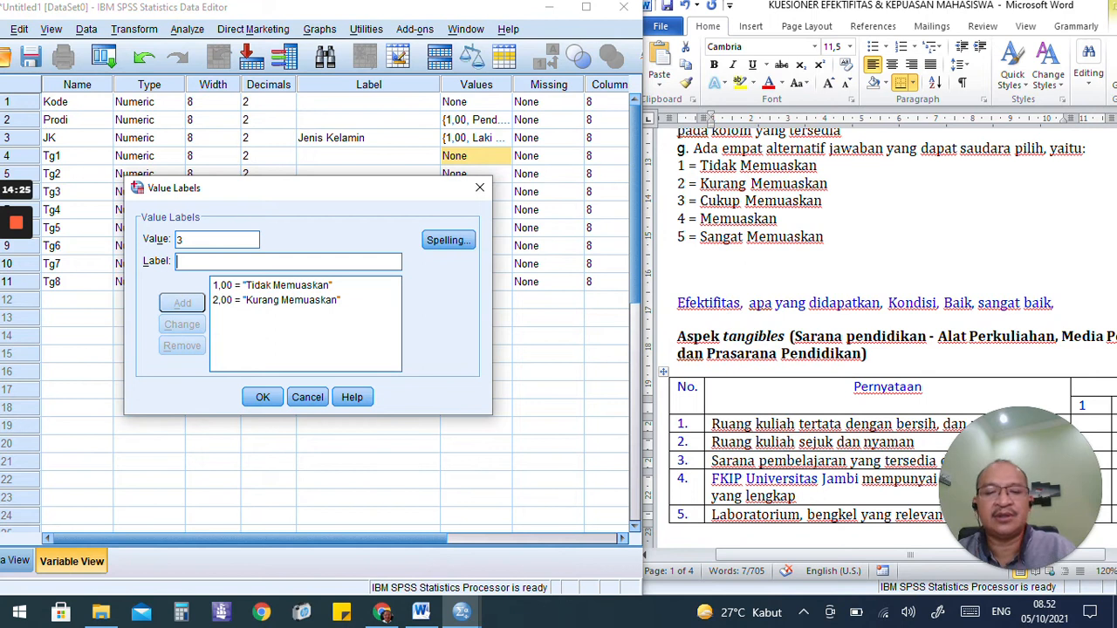
{"action": "type", "text": "Cukup M"}
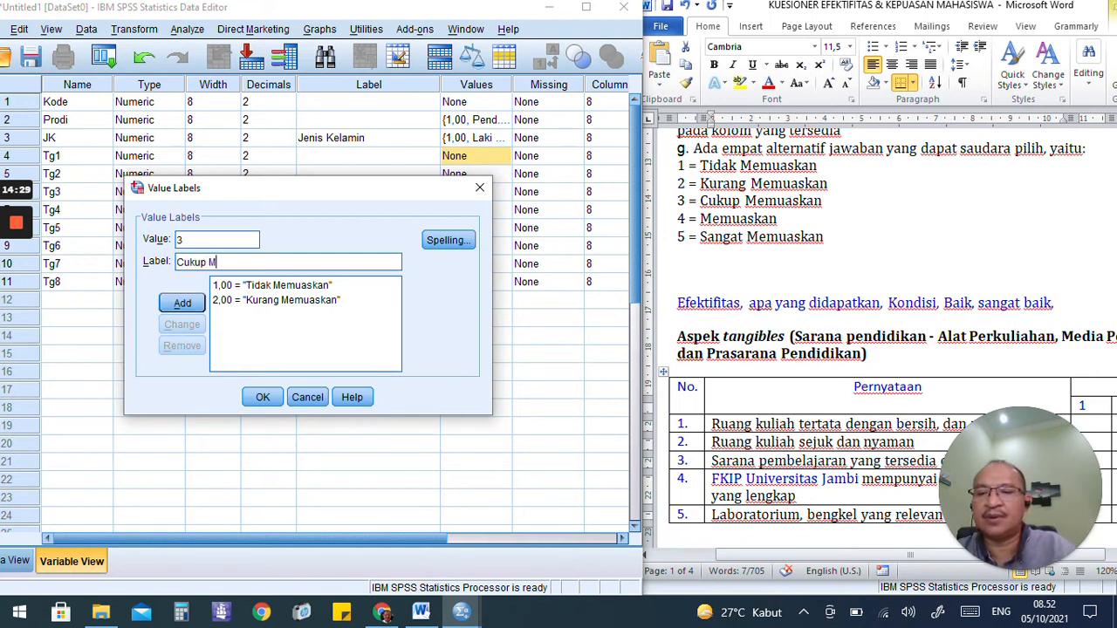
{"action": "type", "text": "emuaskan"}
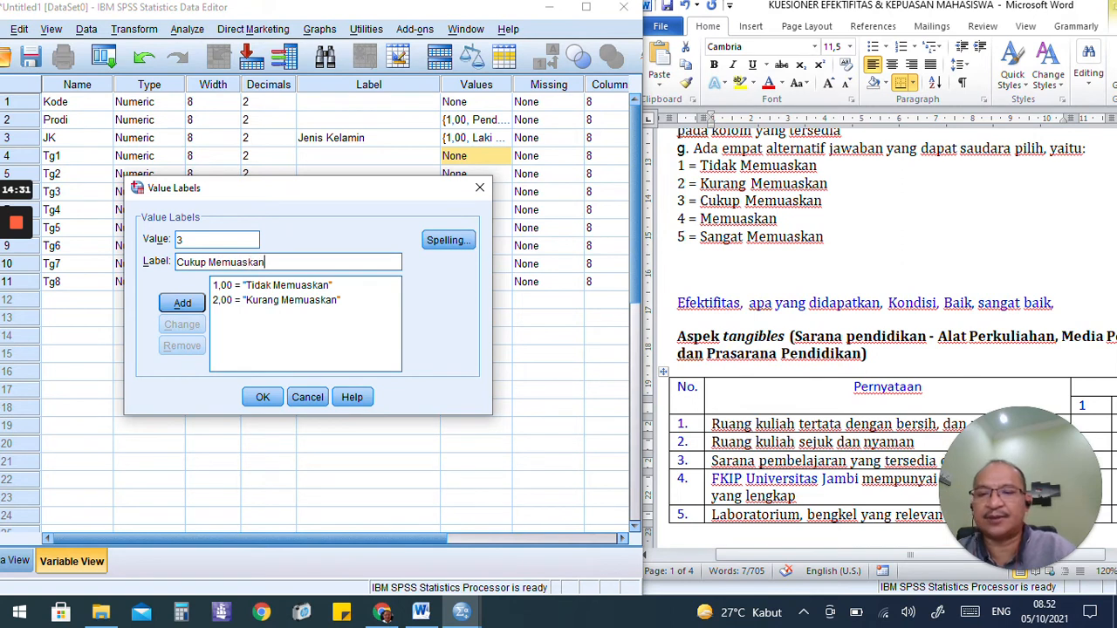
{"action": "left_click", "coordinate": [182, 302]}
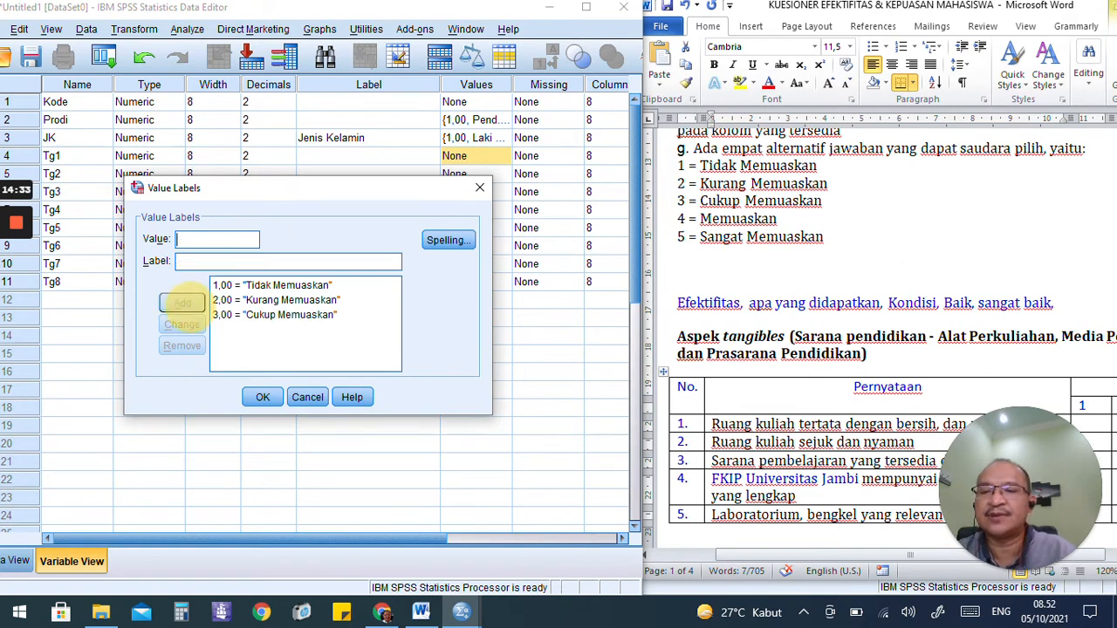
- Add the value label 4 = "Memuaskan" to Tg1
{"action": "type", "text": "4"}
{"action": "key", "text": "Tab"}
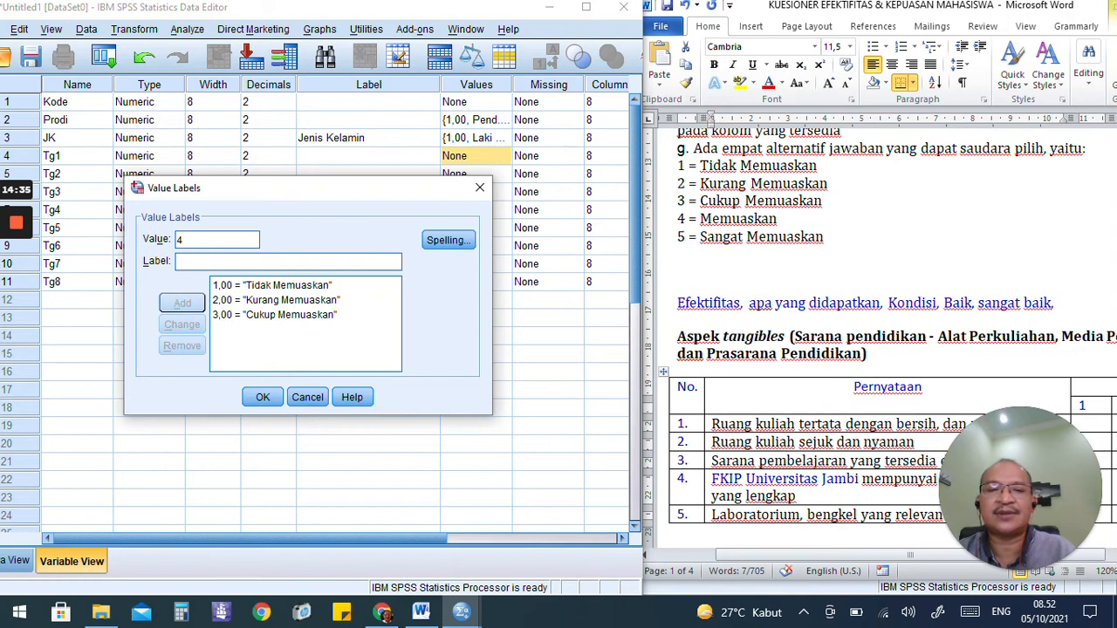
{"action": "type", "text": "Mem"}
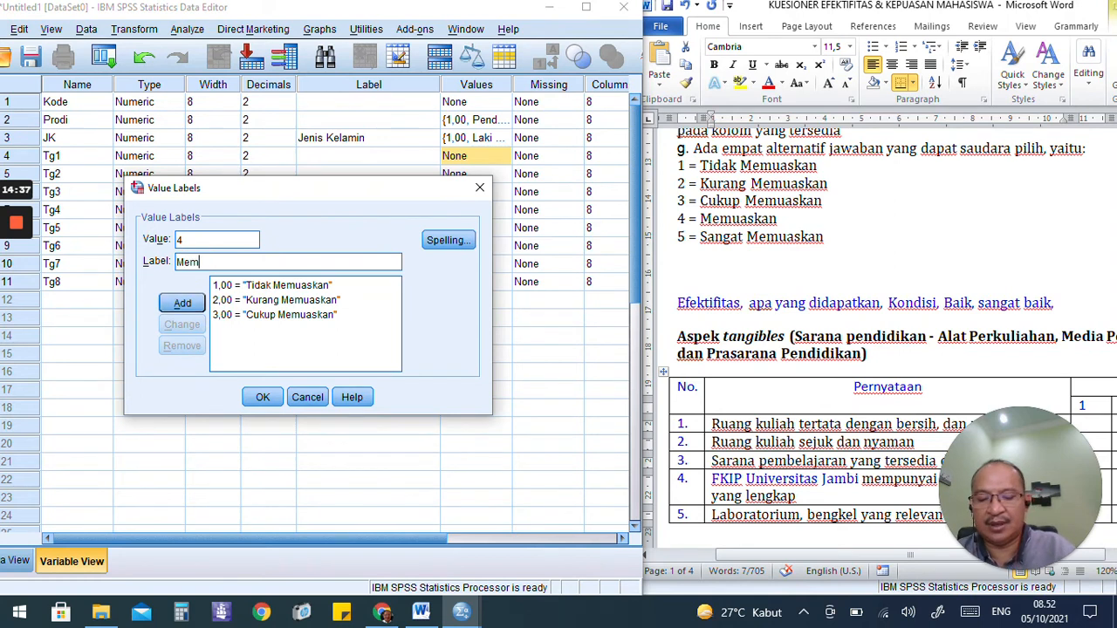
{"action": "type", "text": "uaskan"}
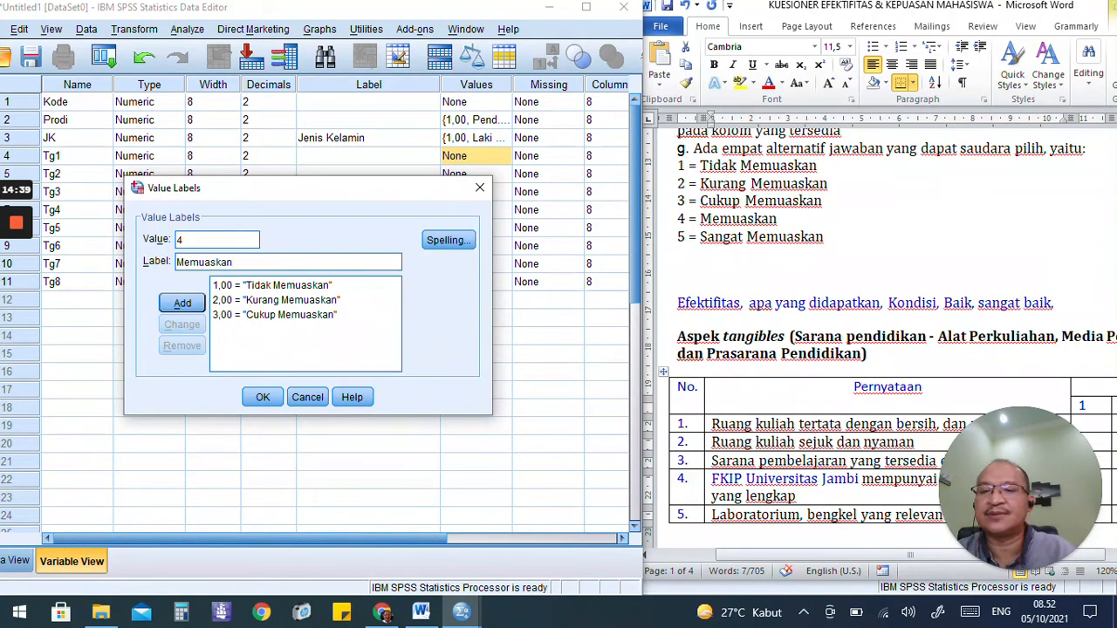
{"action": "left_click", "coordinate": [183, 306]}
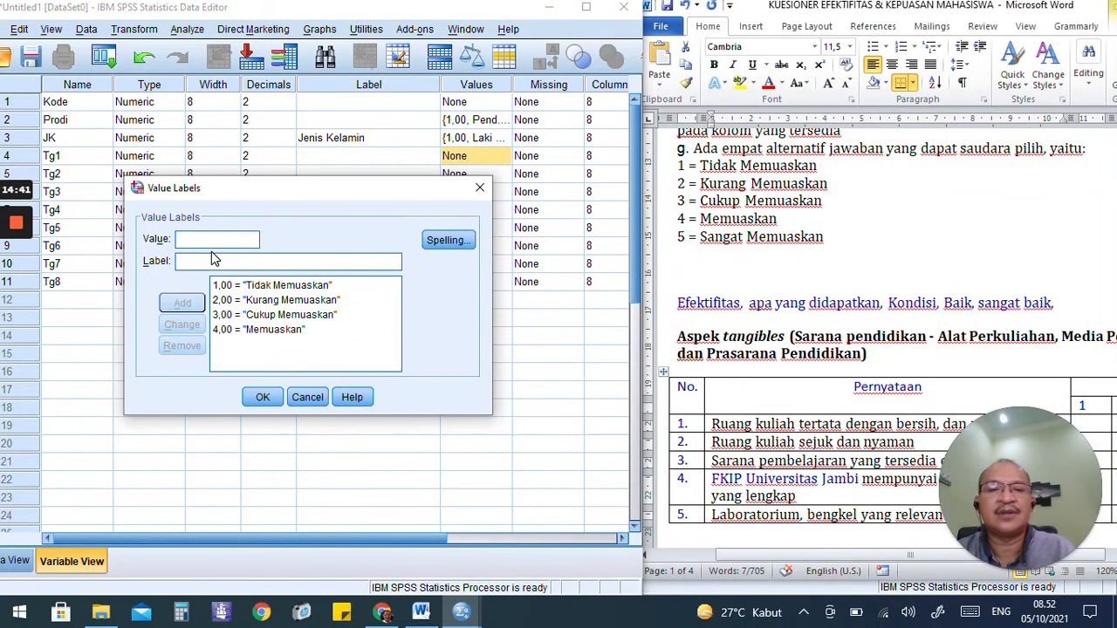
- Add the value label 5 = "Sangat Memuaskan" to Tg1 and apply the complete set of value labels
{"action": "type", "text": "5"}
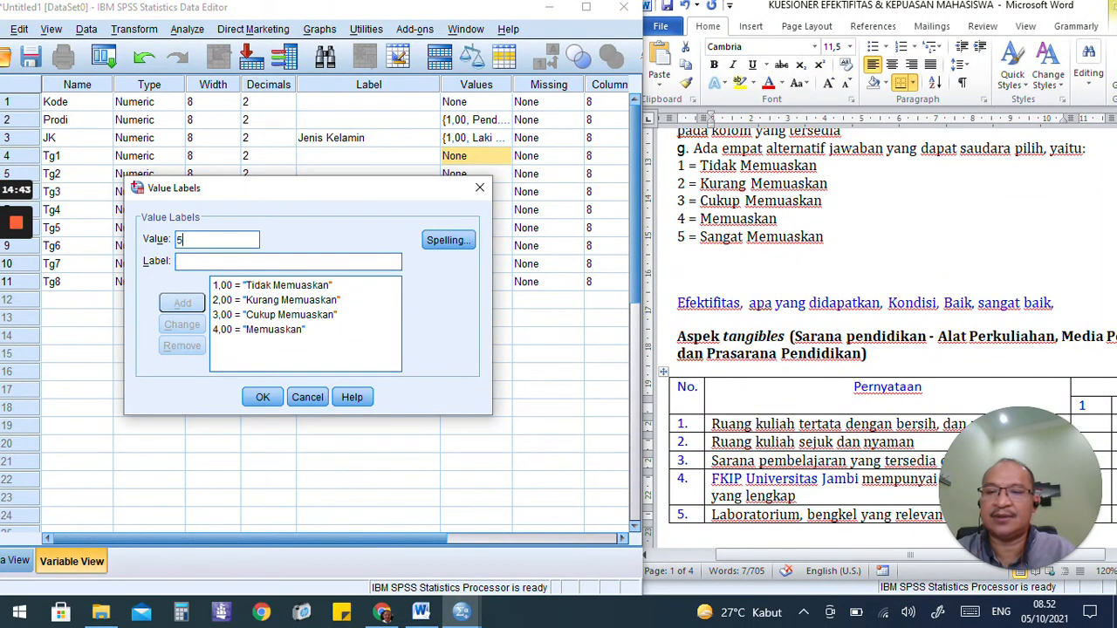
{"action": "left_click", "coordinate": [209, 263]}
{"action": "type", "text": "Sangat Memuaskan"}
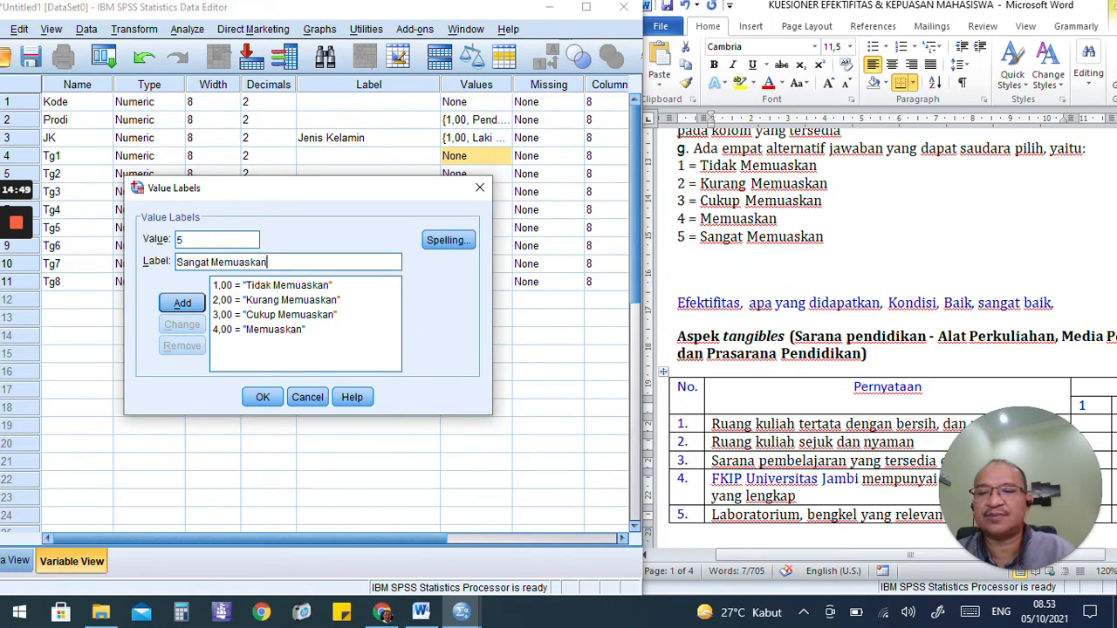
{"action": "left_click", "coordinate": [182, 303]}
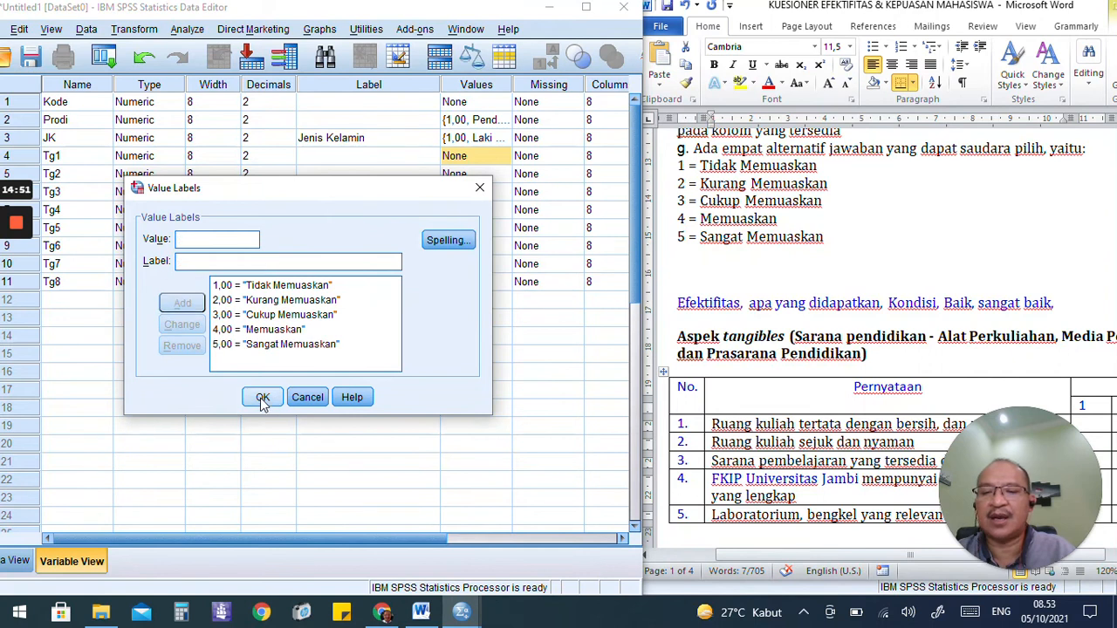
{"action": "left_click", "coordinate": [262, 398]}
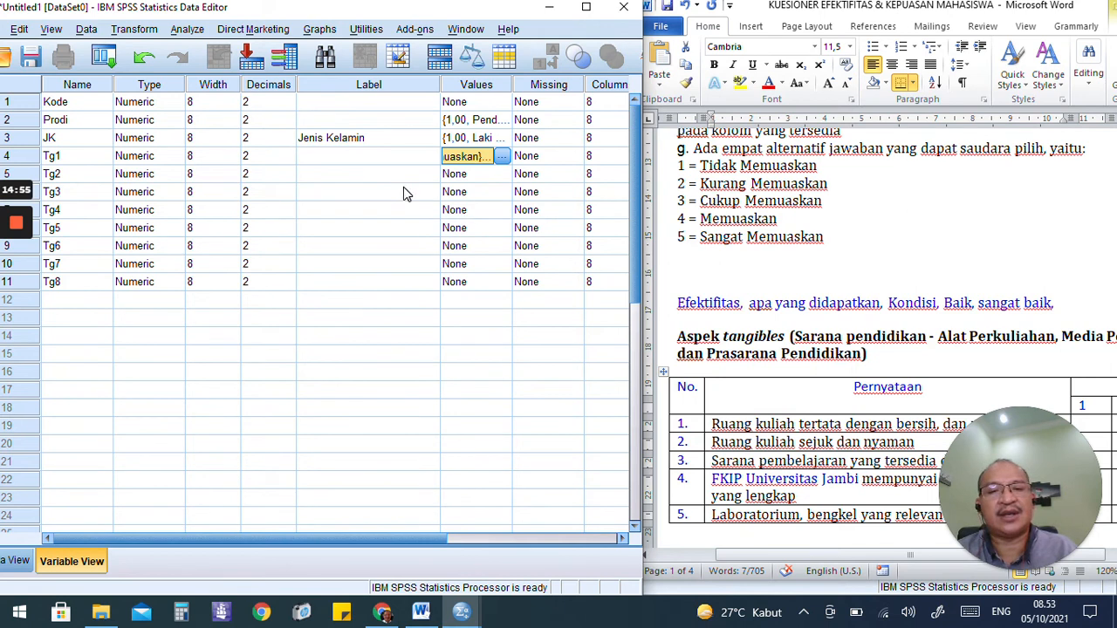
{"action": "right_click", "coordinate": [469, 164]}
{"action": "left_click", "coordinate": [486, 172]}
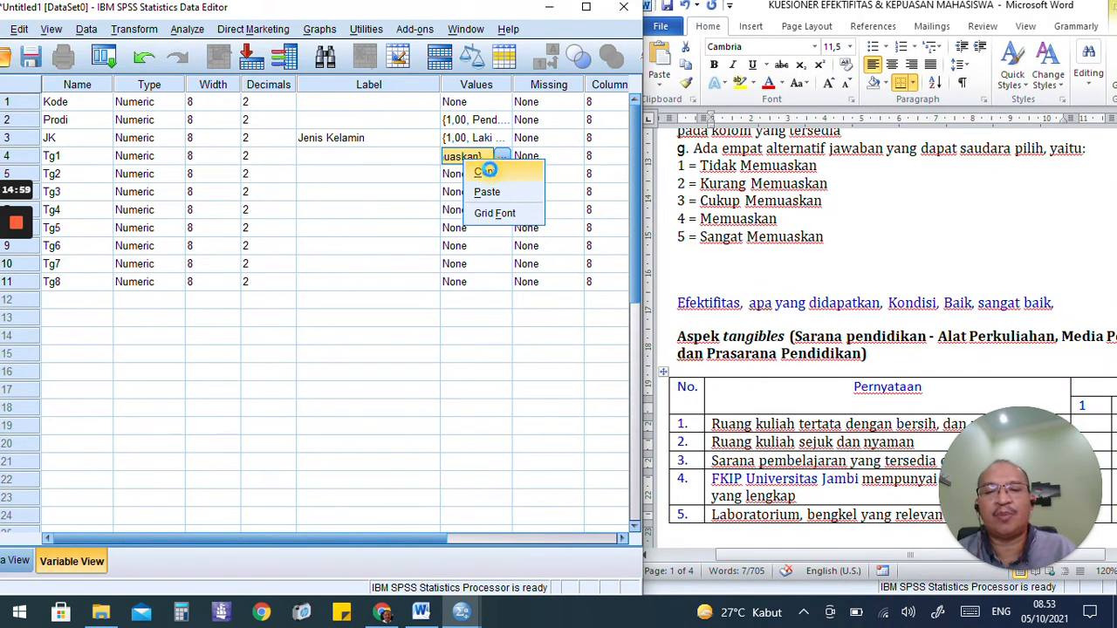
{"action": "left_click_drag", "start_coordinate": [472, 172], "coordinate": [471, 284]}
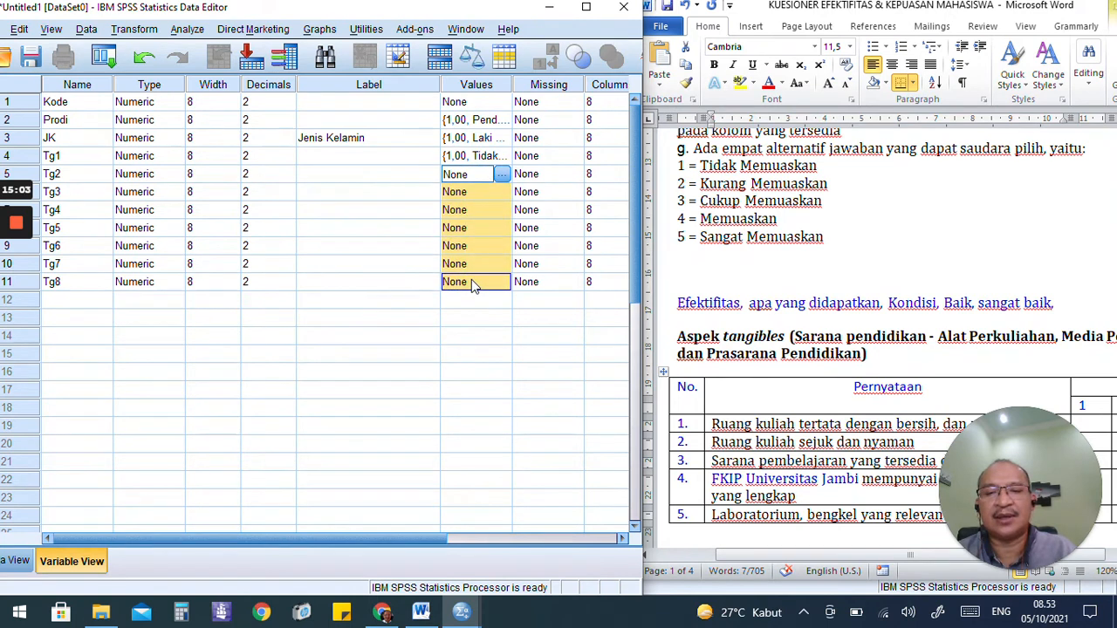
{"action": "left_click", "coordinate": [503, 353]}
{"action": "left_click", "coordinate": [503, 353]}
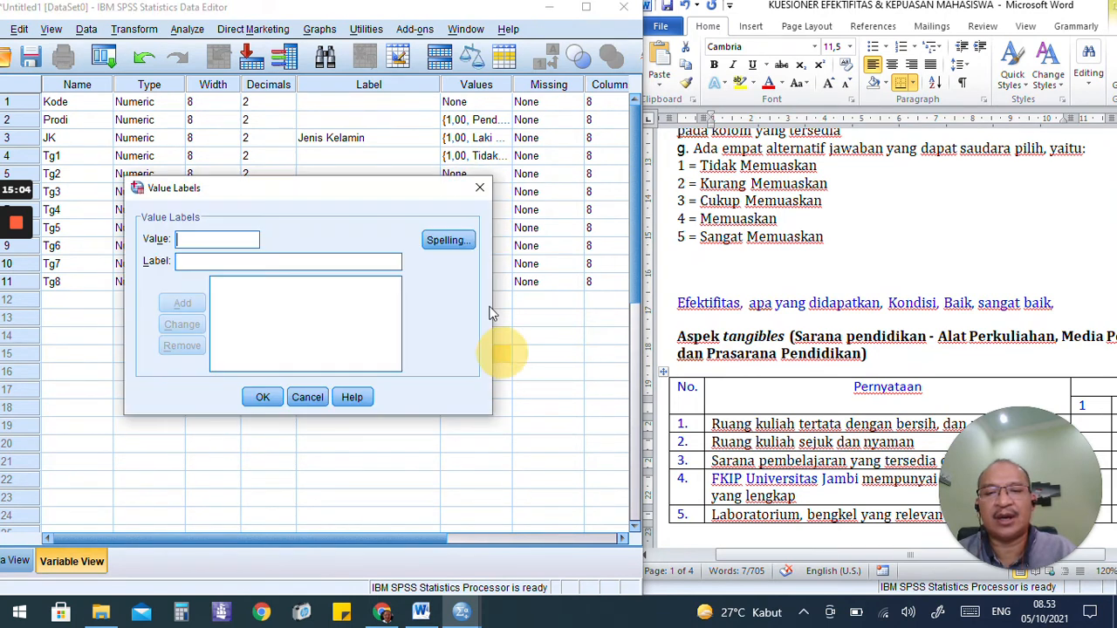
{"action": "left_click", "coordinate": [488, 184]}
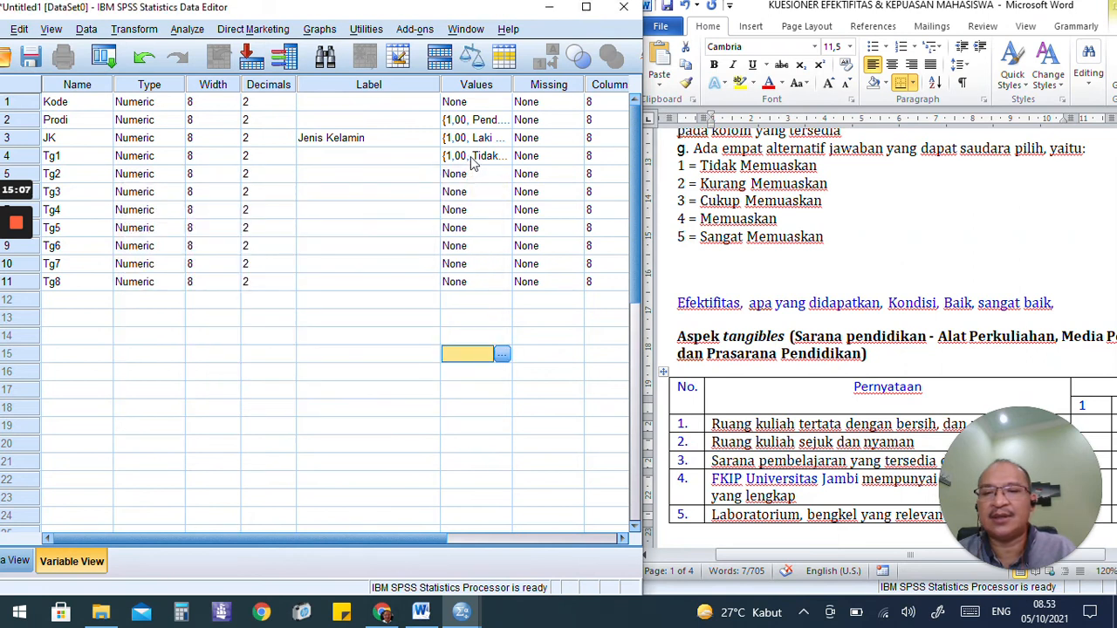
- Copy the value labels of Tg1 and paste them onto variables Tg2 to Tg8
{"action": "left_click", "coordinate": [471, 164]}
{"action": "left_click", "coordinate": [481, 209]}
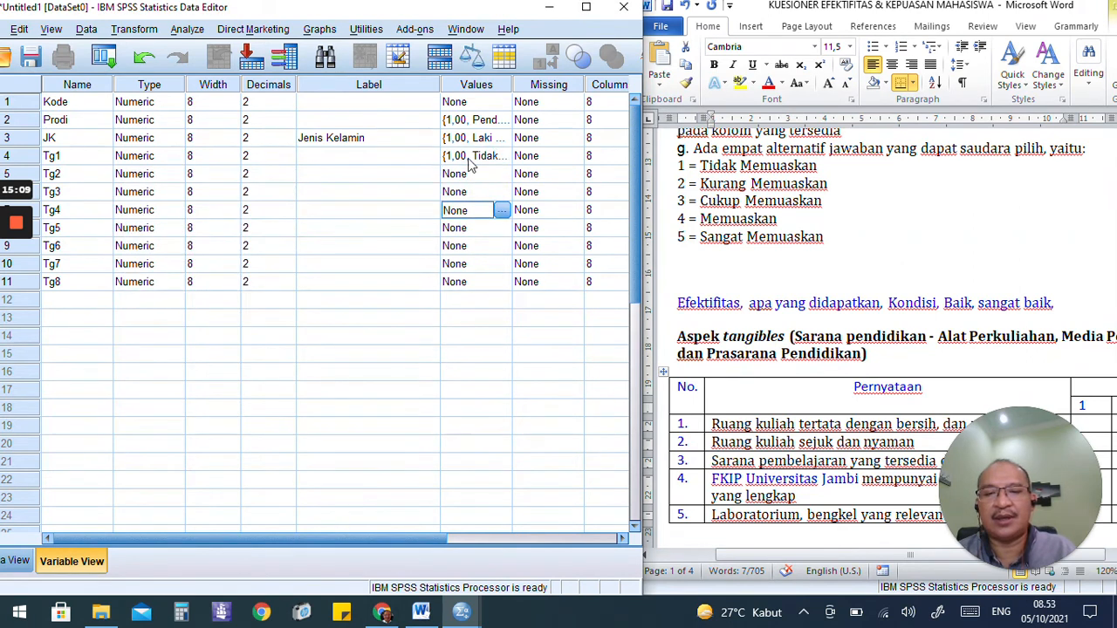
{"action": "left_click", "coordinate": [471, 162]}
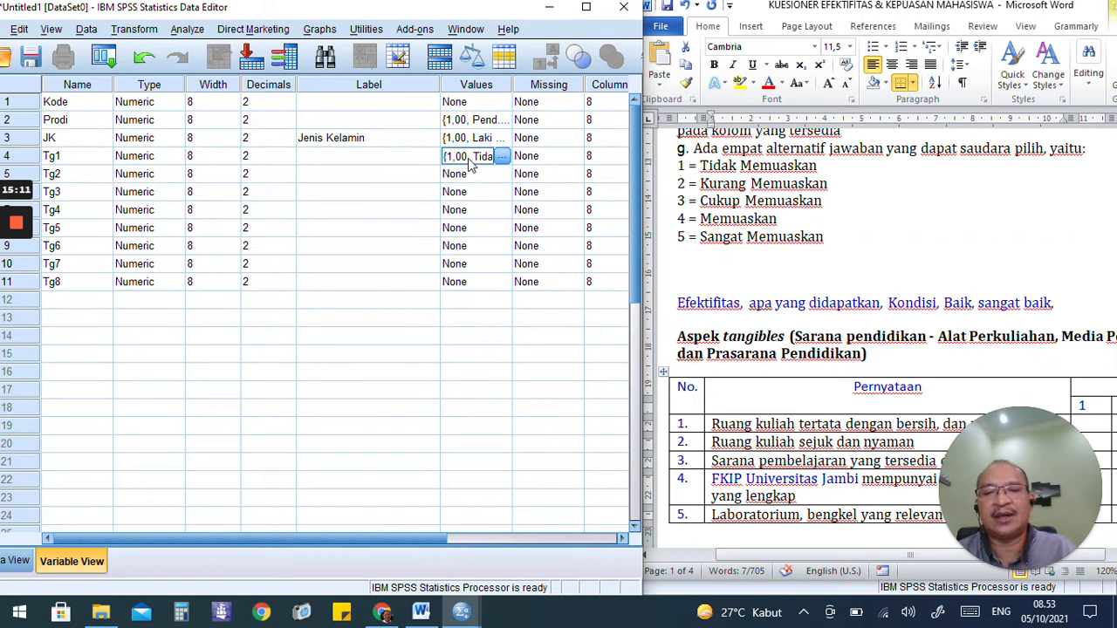
{"action": "right_click", "coordinate": [468, 164]}
{"action": "left_click", "coordinate": [474, 173]}
{"action": "left_click_drag", "start_coordinate": [468, 180], "coordinate": [469, 281]}
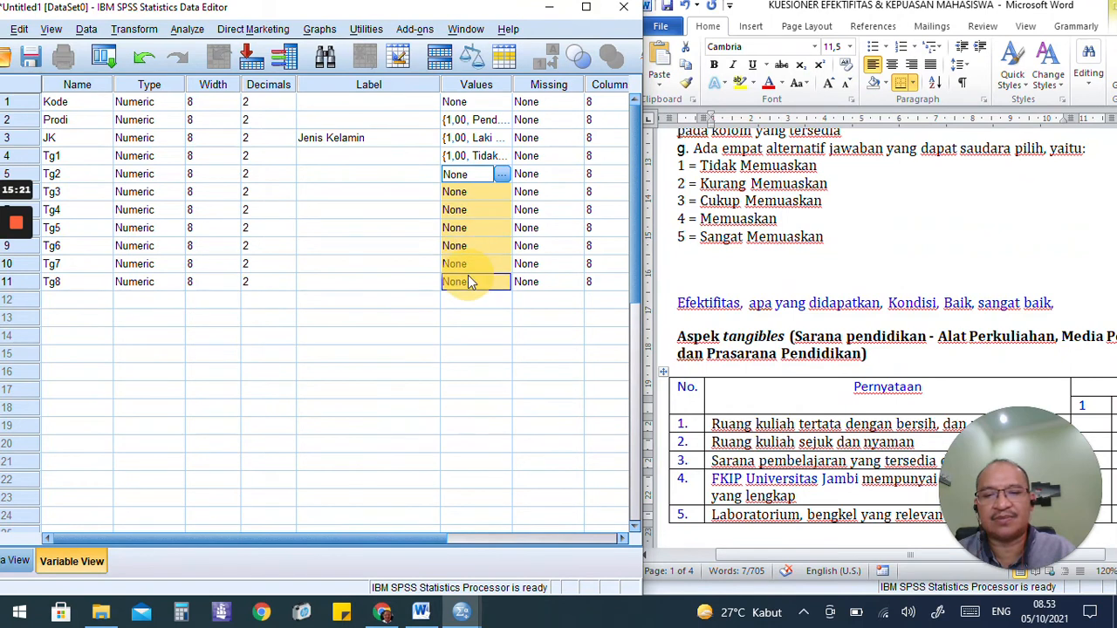
{"action": "right_click", "coordinate": [478, 283]}
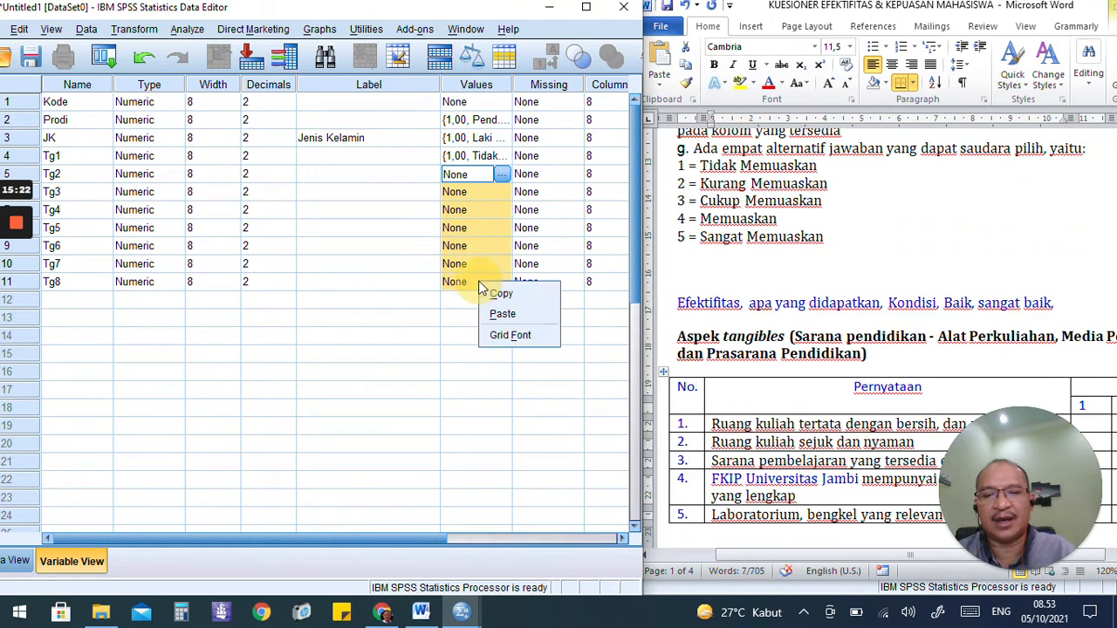
{"action": "left_click", "coordinate": [509, 314]}
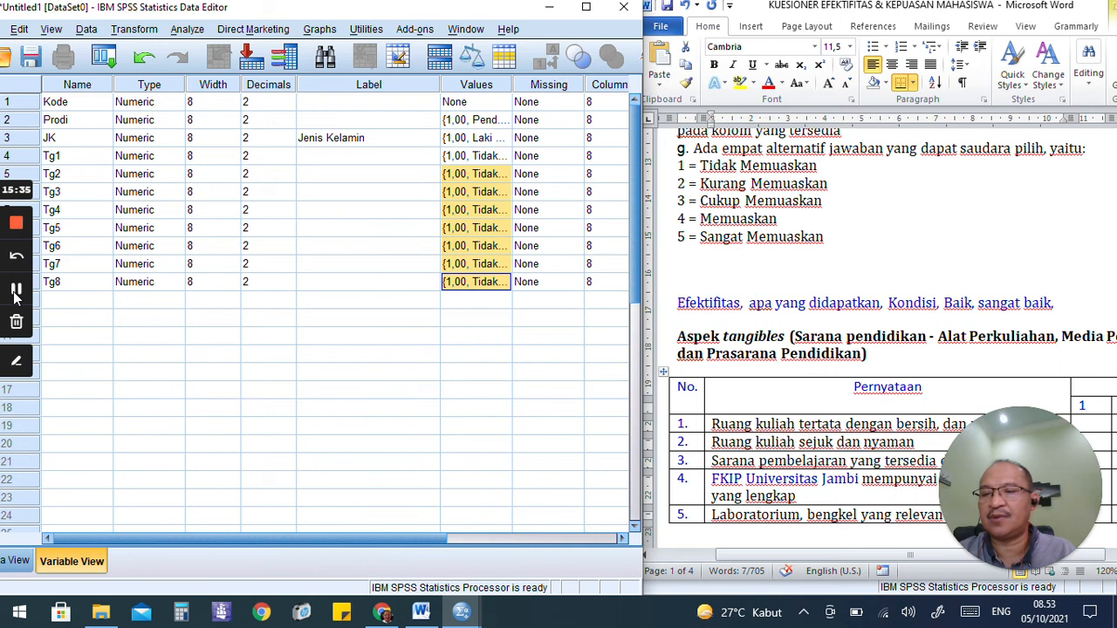
{"action": "left_click", "coordinate": [19, 293]}
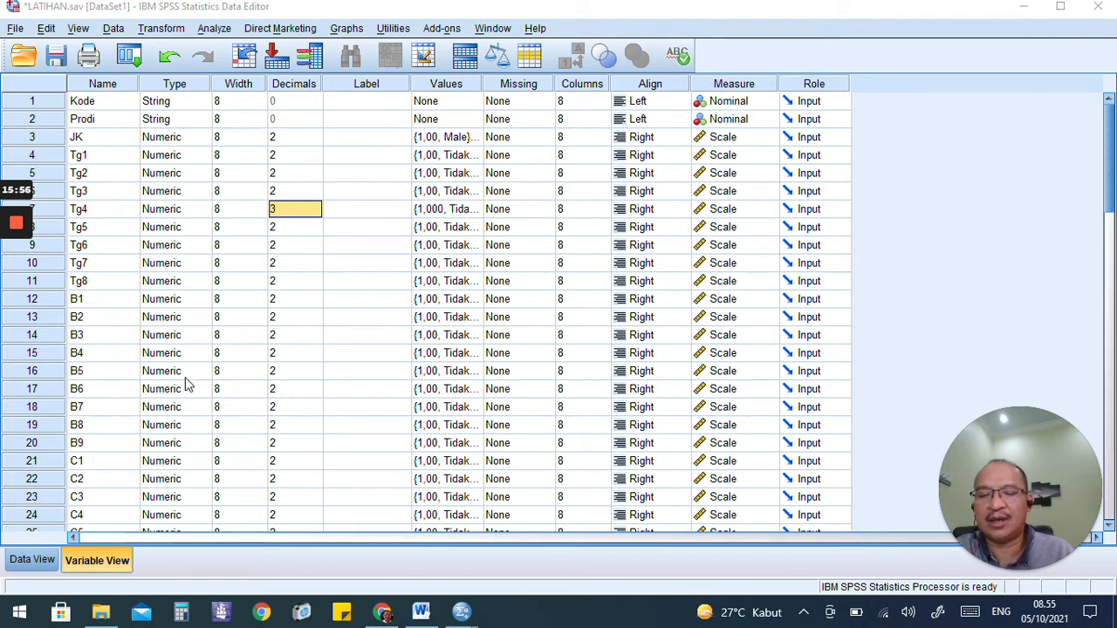
- Switch to the Word questionnaire and examine the items of the Reliability, Responsiveness and Assurance aspects alongside the LATIHAN.sav variable list
{"action": "left_click", "coordinate": [1061, 10]}
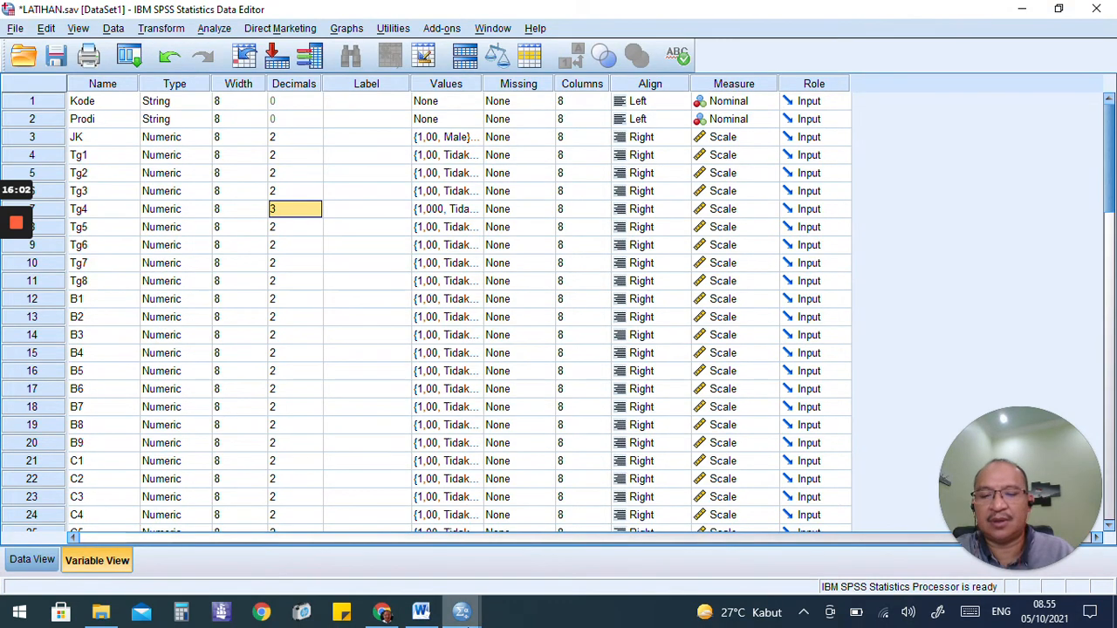
{"action": "left_click", "coordinate": [427, 615]}
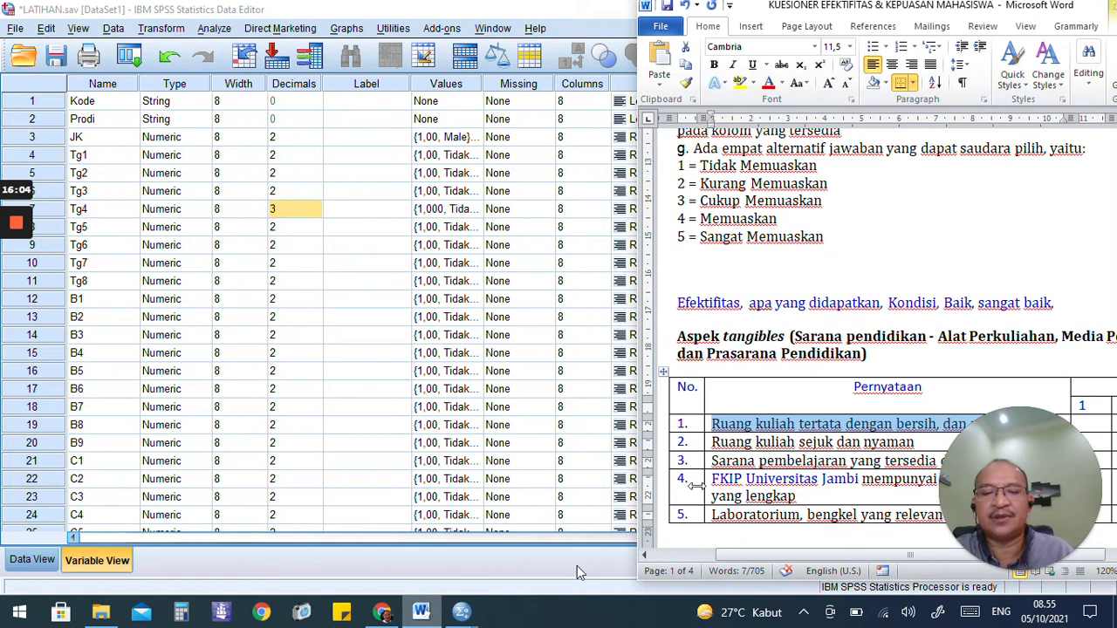
{"action": "scroll", "coordinate": [743, 381], "scroll_direction": "down", "scroll_amount": 8}
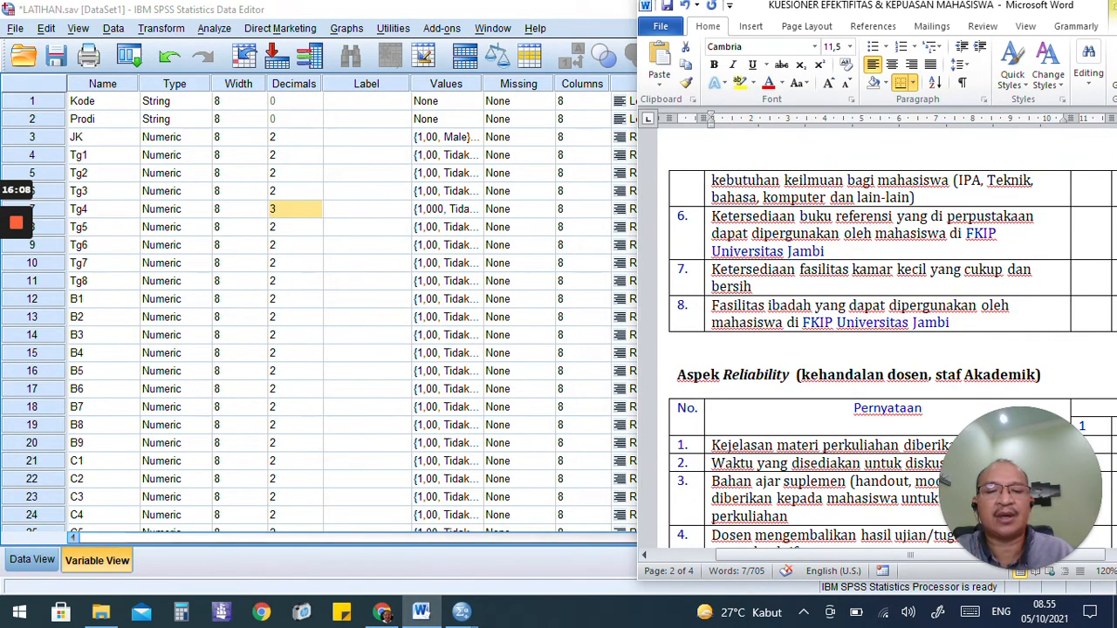
{"action": "left_click", "coordinate": [766, 369]}
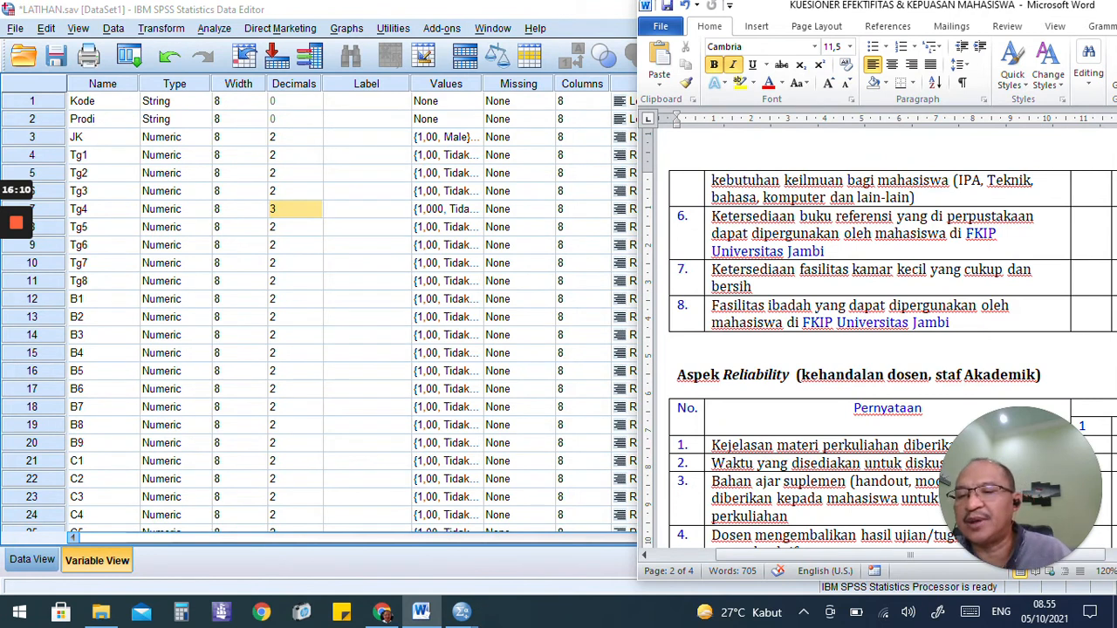
{"action": "scroll", "coordinate": [766, 373], "scroll_direction": "down", "scroll_amount": 8}
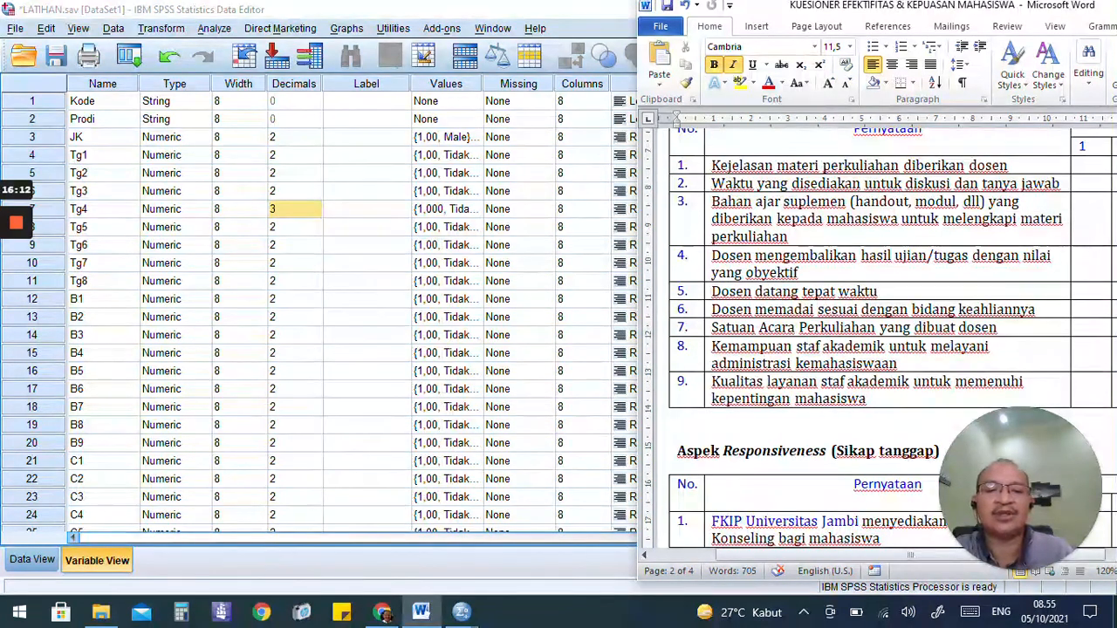
{"action": "scroll", "coordinate": [766, 374], "scroll_direction": "down", "scroll_amount": 3}
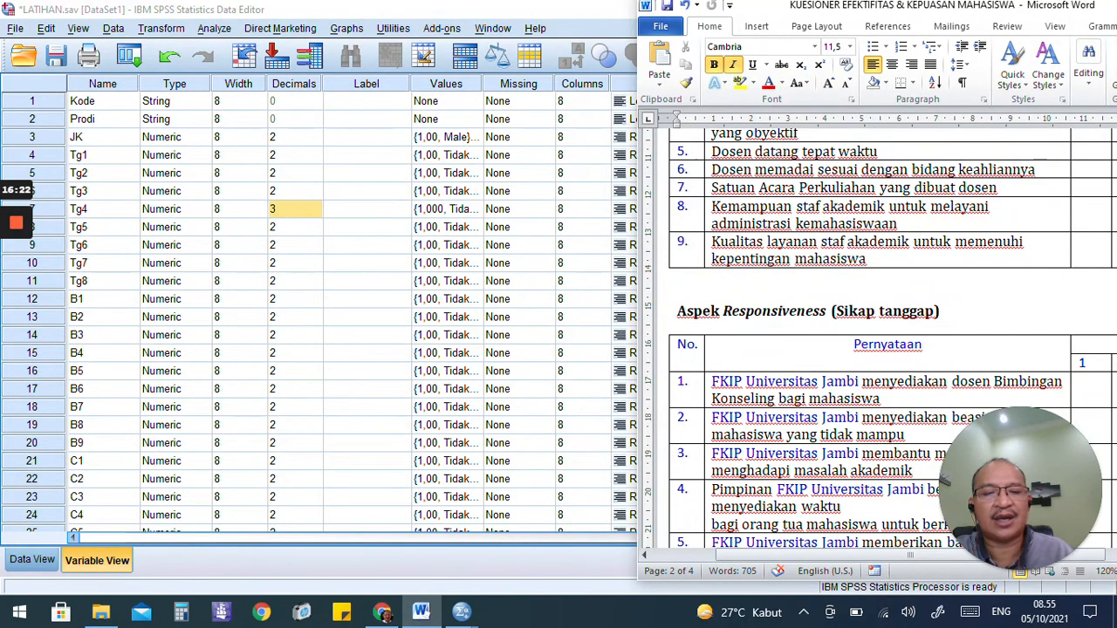
{"action": "scroll", "coordinate": [880, 338], "scroll_direction": "down", "scroll_amount": 1}
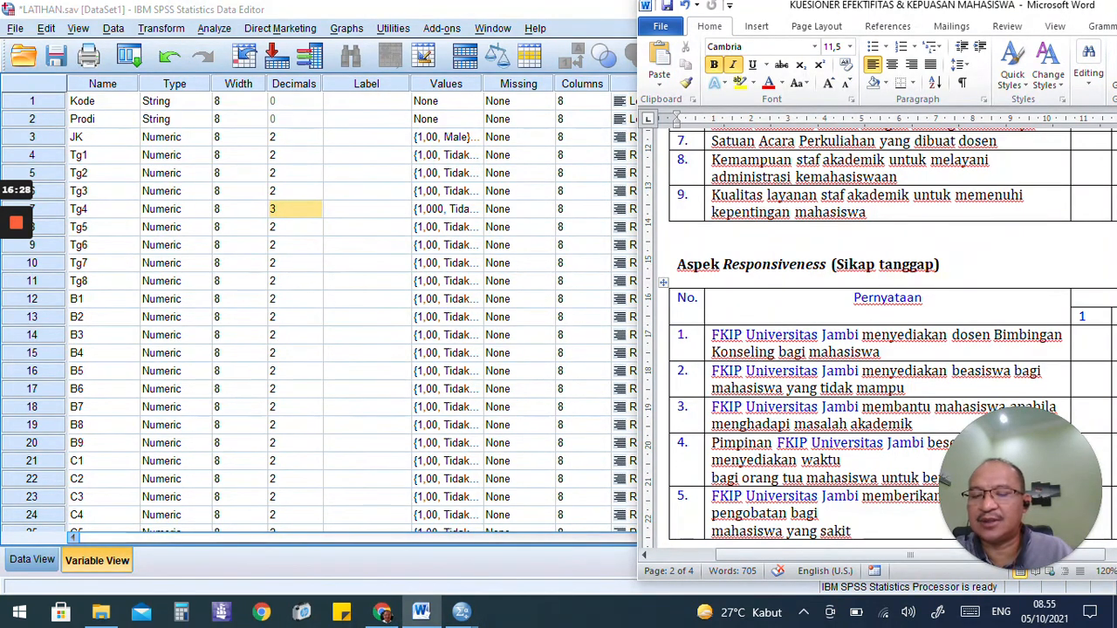
{"action": "scroll", "coordinate": [880, 339], "scroll_direction": "down", "scroll_amount": 9}
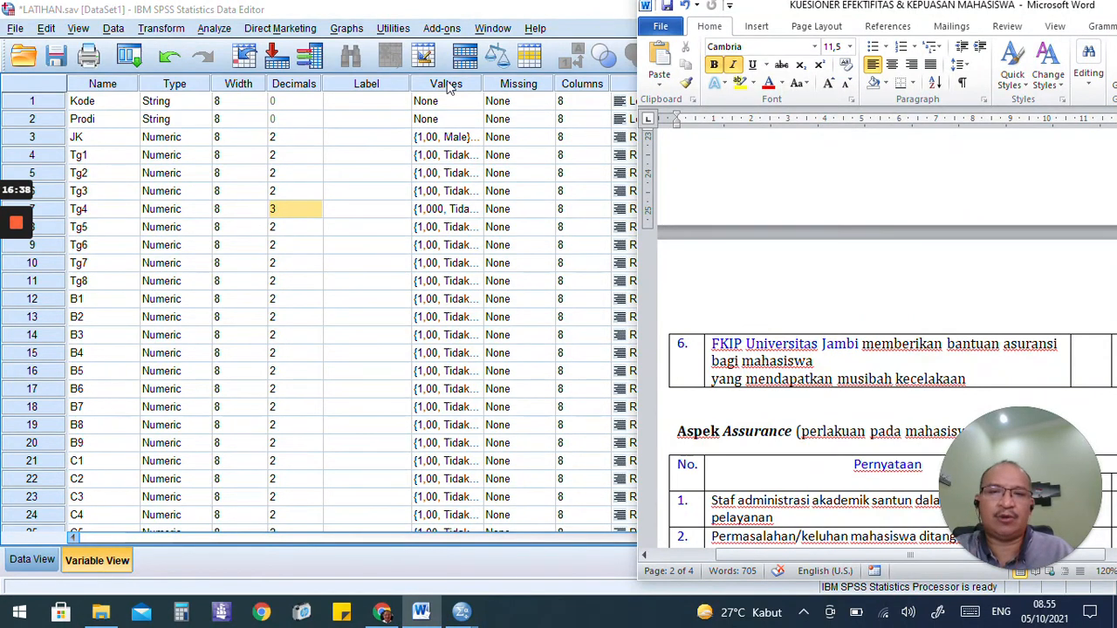
- Narrow the LATIHAN.sav Data Editor window and reposition it so the variable list shows beside the Word questionnaire
{"action": "double_click", "coordinate": [504, 10]}
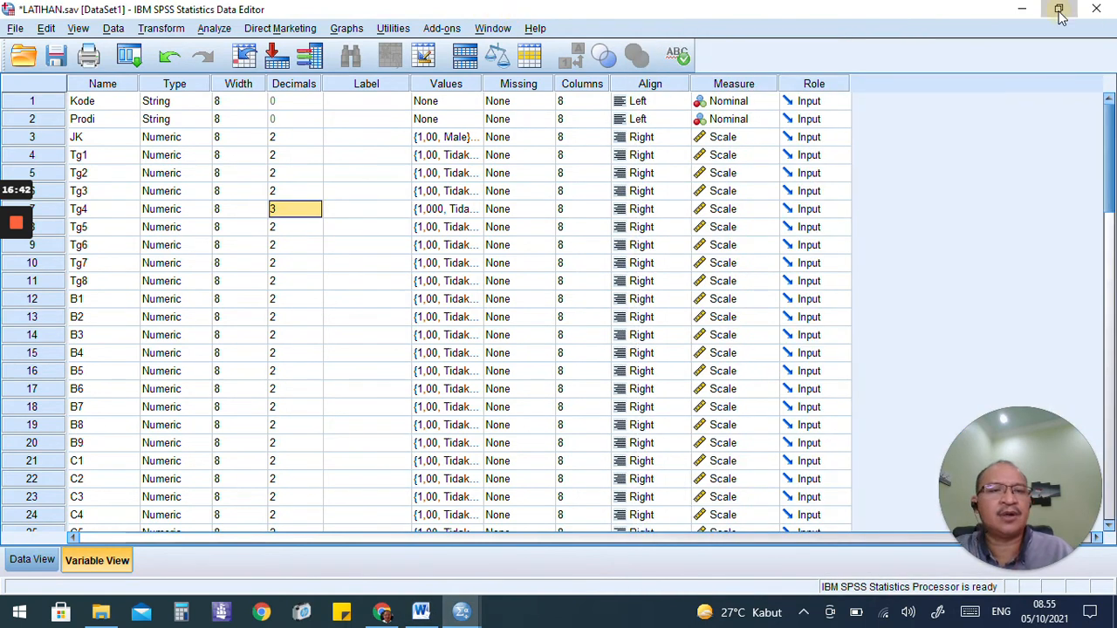
{"action": "double_click", "coordinate": [954, 16]}
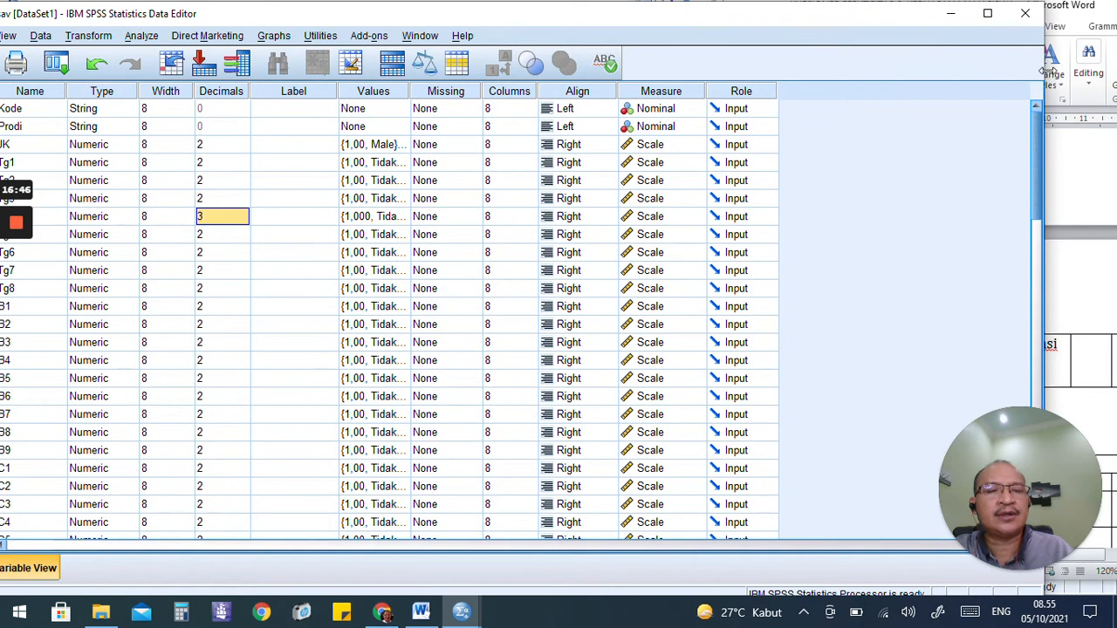
{"action": "left_click_drag", "start_coordinate": [1042, 116], "coordinate": [776, 116]}
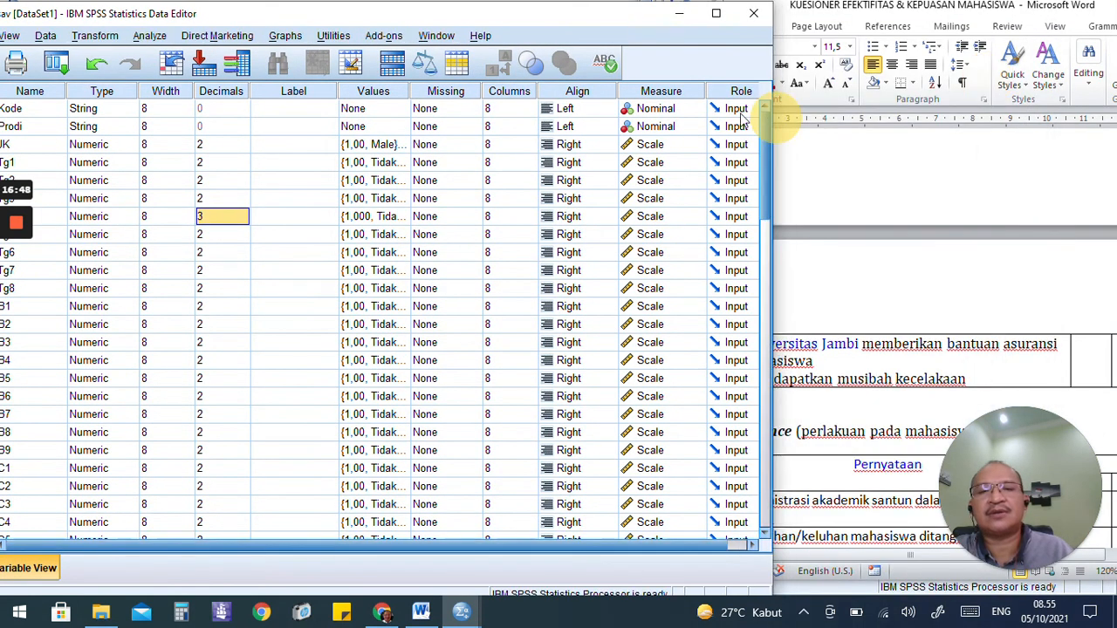
{"action": "left_click_drag", "start_coordinate": [440, 24], "coordinate": [521, 15]}
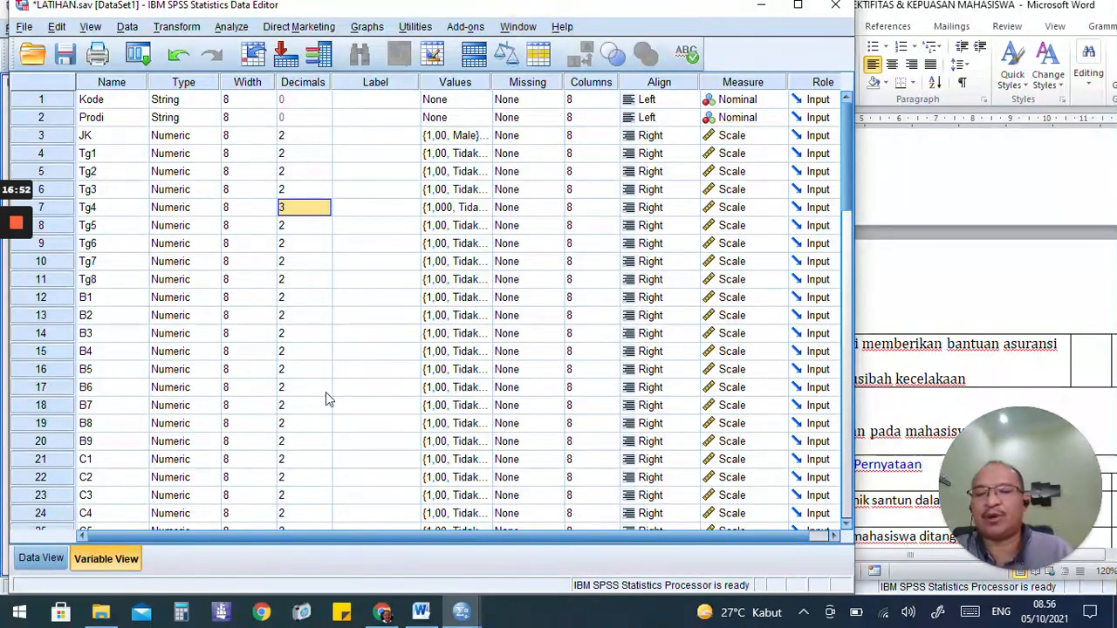
{"action": "mouse_move", "coordinate": [459, 617]}
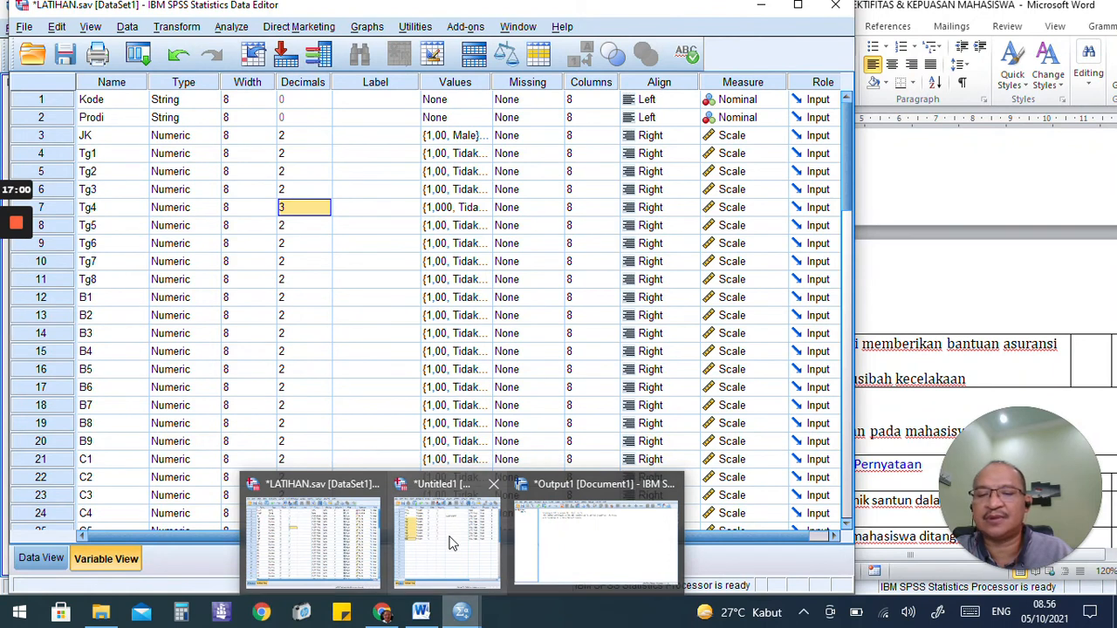
{"action": "left_click", "coordinate": [522, 625]}
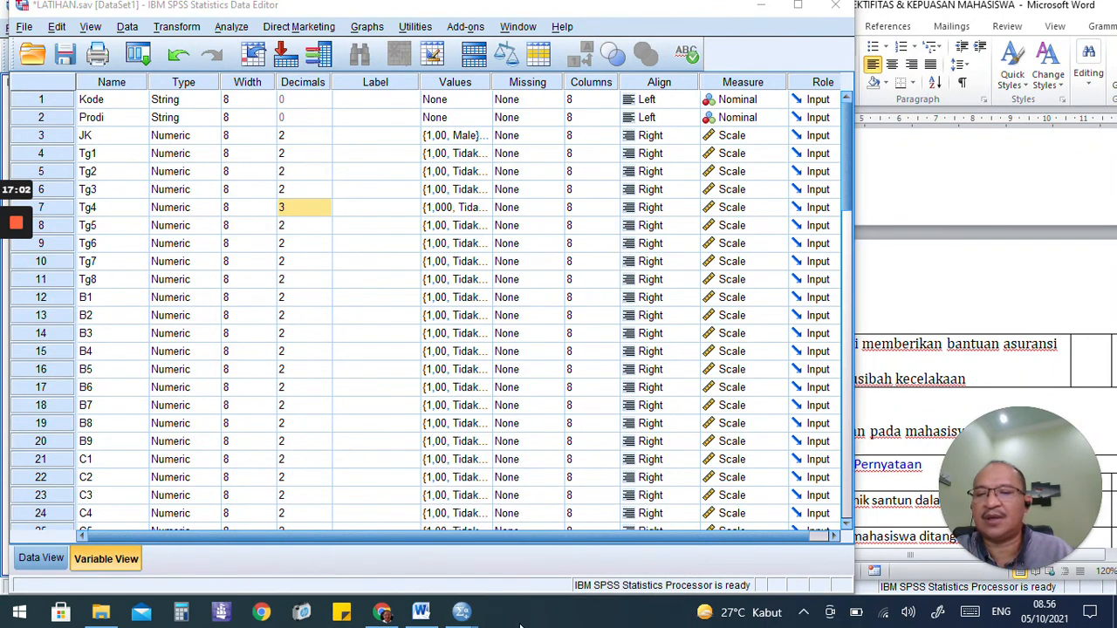
{"action": "mouse_move", "coordinate": [10, 229]}
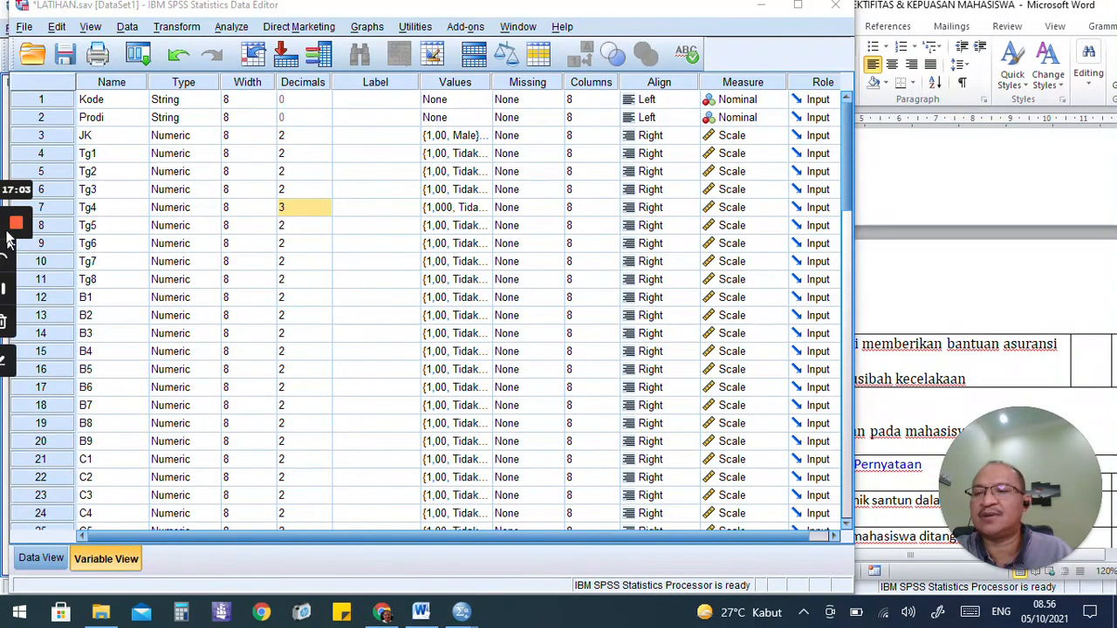
{"action": "left_click", "coordinate": [15, 292]}
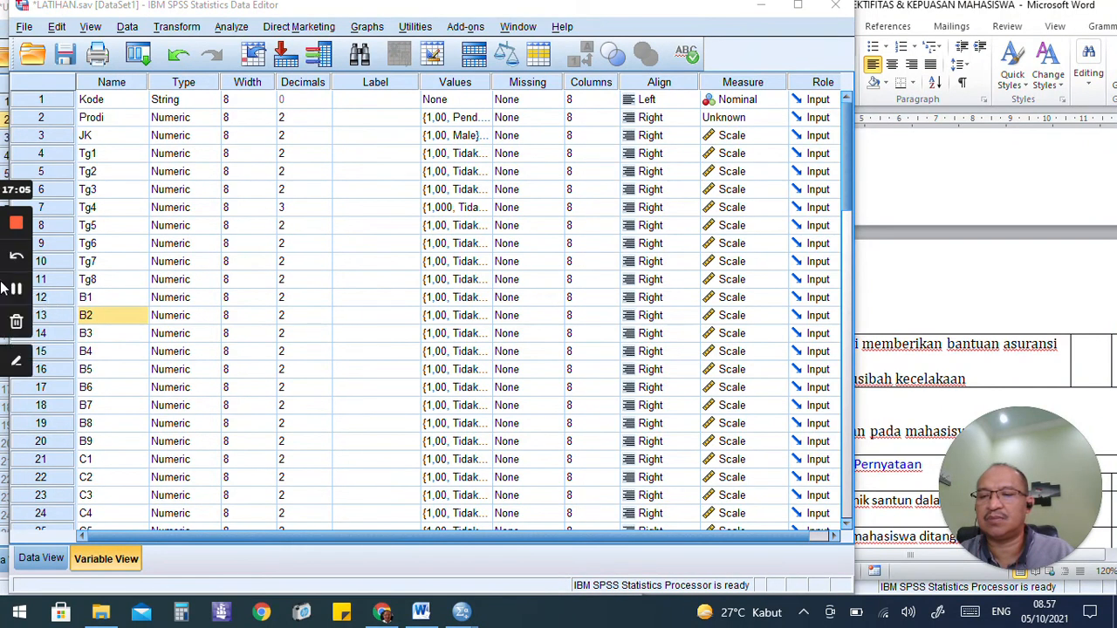
{"action": "left_click", "coordinate": [16, 289]}
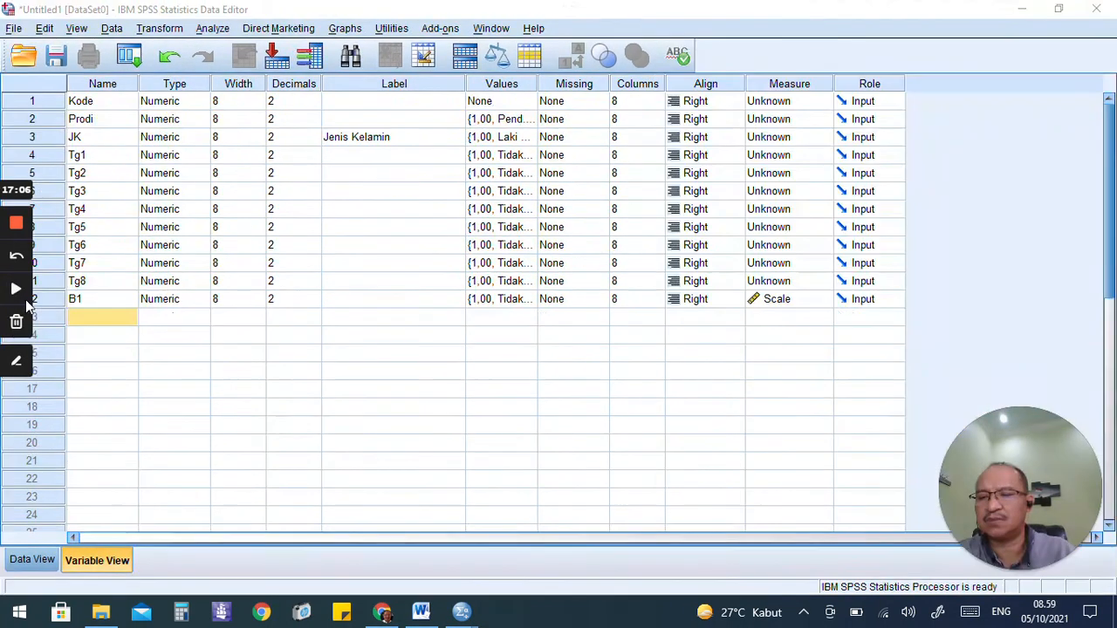
{"action": "left_click", "coordinate": [16, 288]}
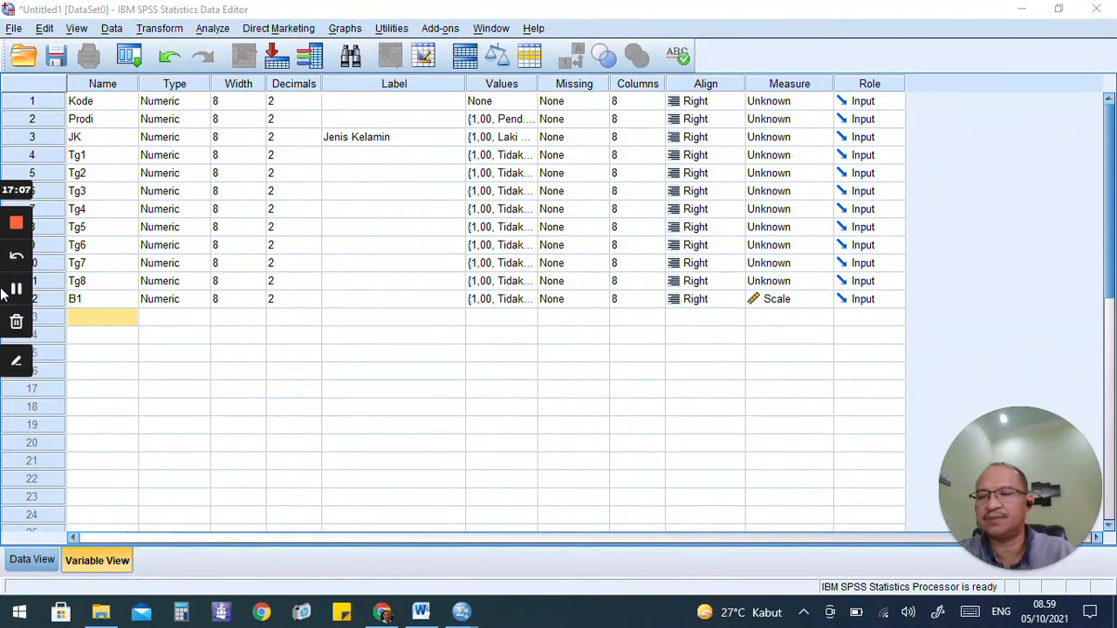
{"action": "left_click", "coordinate": [12, 291]}
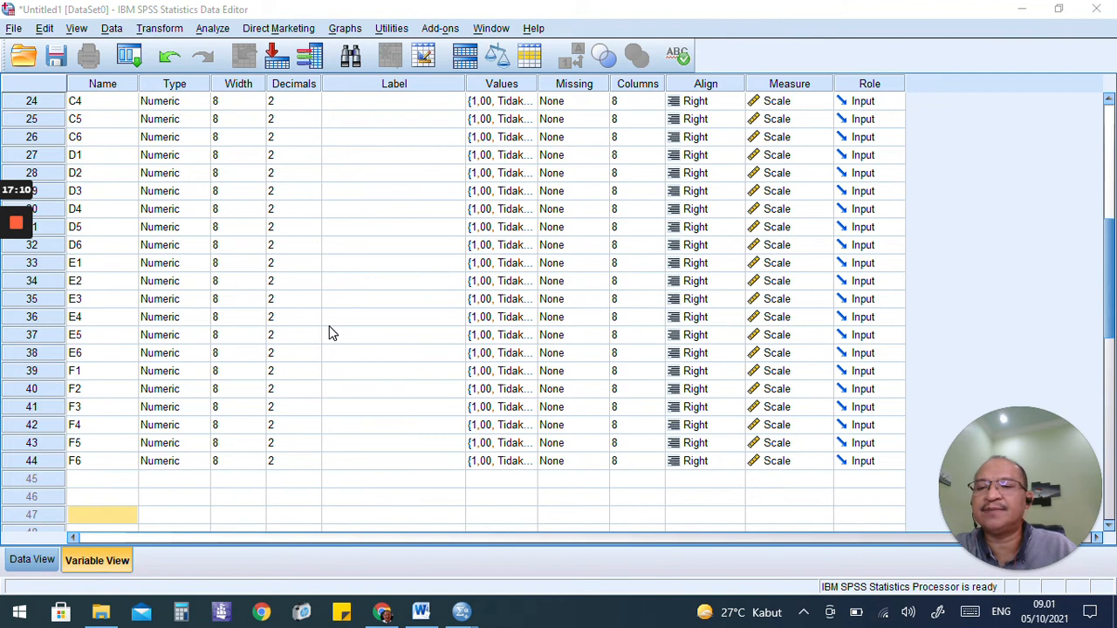
- Review the variable list of the untitled dataset from Kode through F6
{"action": "scroll", "coordinate": [330, 333], "scroll_direction": "up", "scroll_amount": 8}
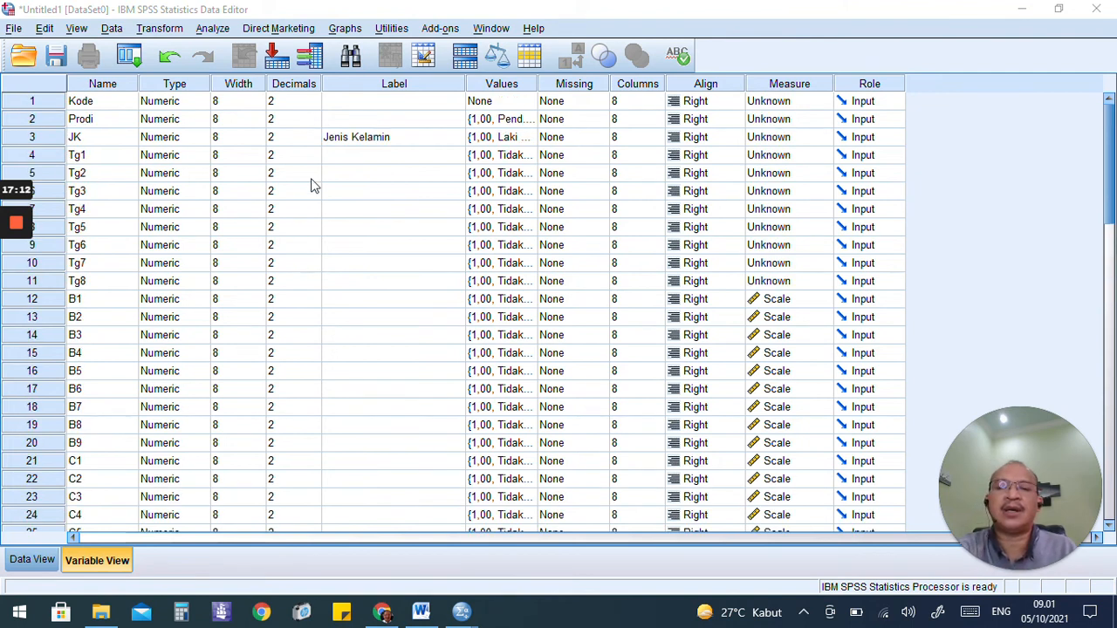
{"action": "scroll", "coordinate": [324, 208], "scroll_direction": "down", "scroll_amount": 4}
{"action": "scroll", "coordinate": [101, 213], "scroll_direction": "down", "scroll_amount": 4}
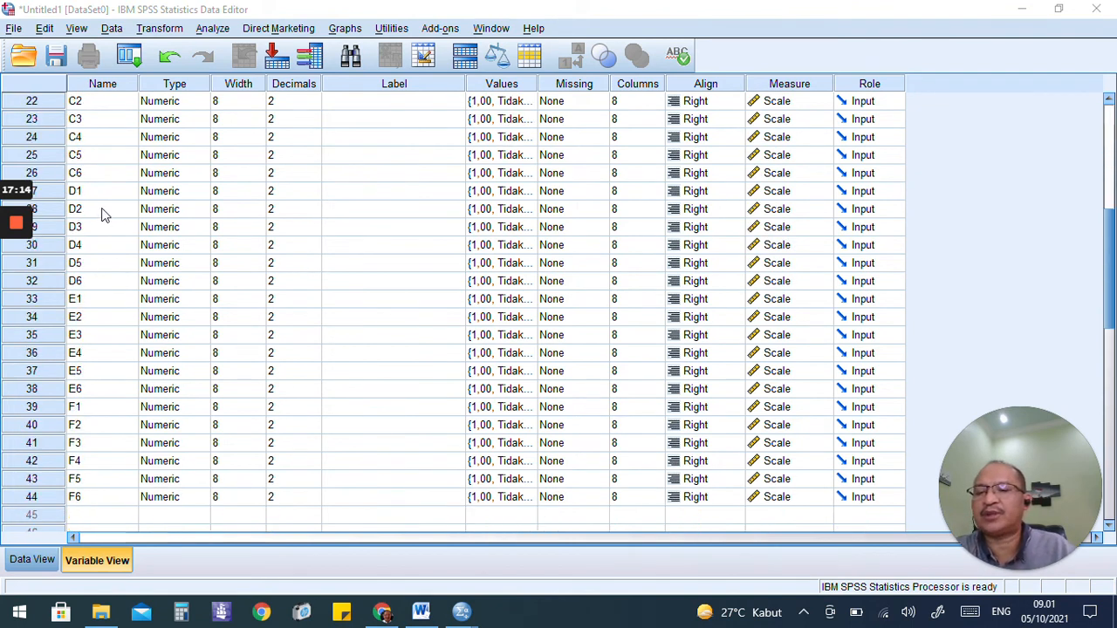
- Shrink the untitled Data Editor window so it sits beside the Word questionnaire, and display the dataset's case data grid
{"action": "left_click", "coordinate": [98, 444]}
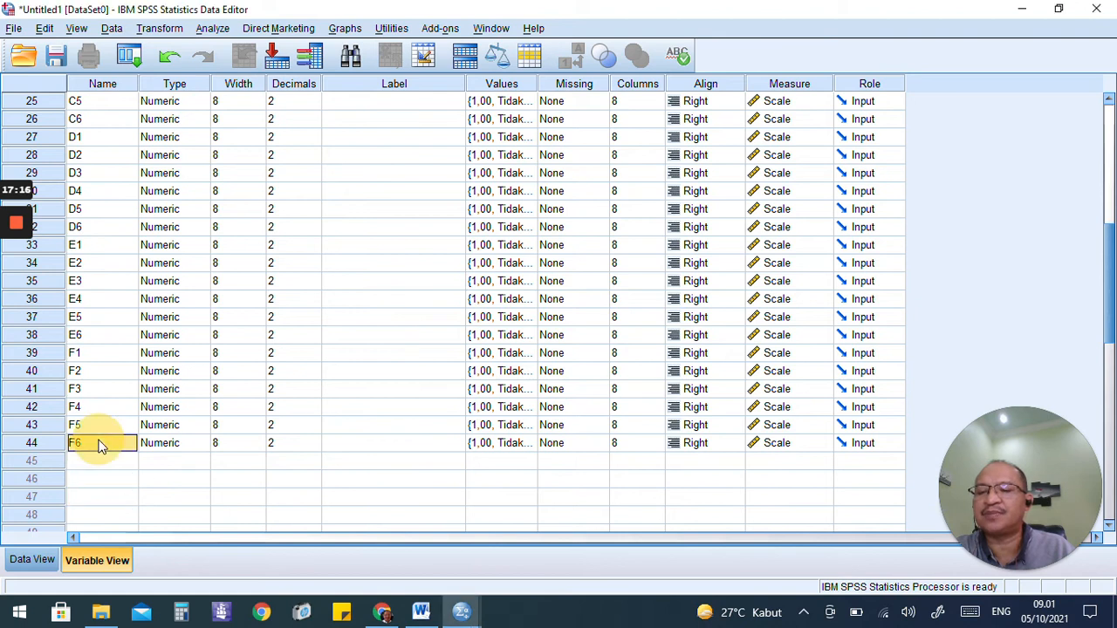
{"action": "scroll", "coordinate": [118, 443], "scroll_direction": "up", "scroll_amount": 6}
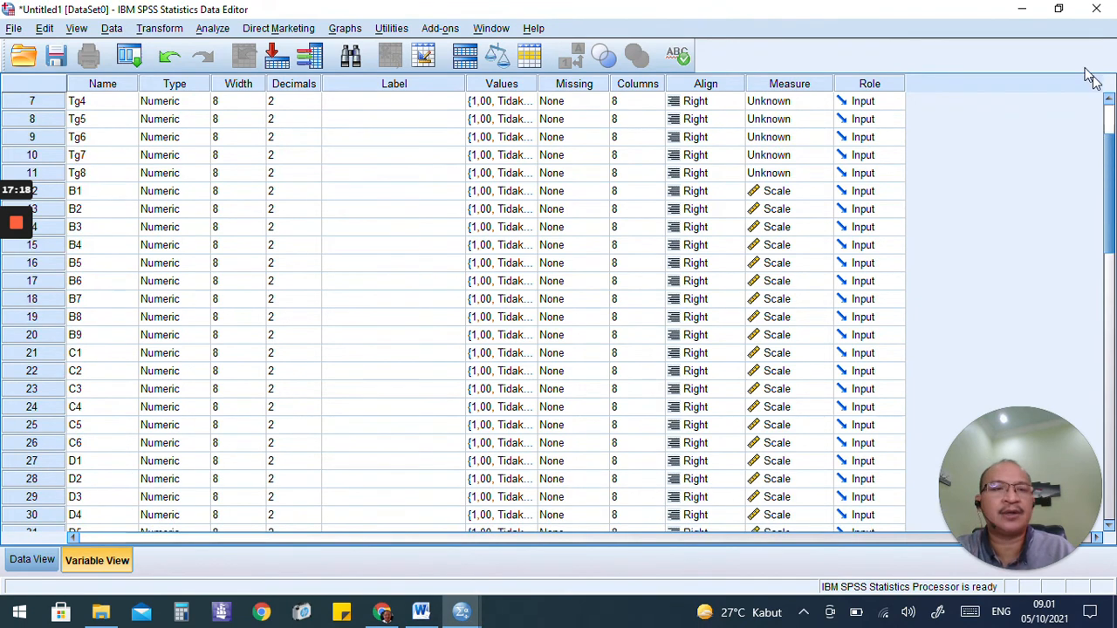
{"action": "left_click", "coordinate": [1057, 8]}
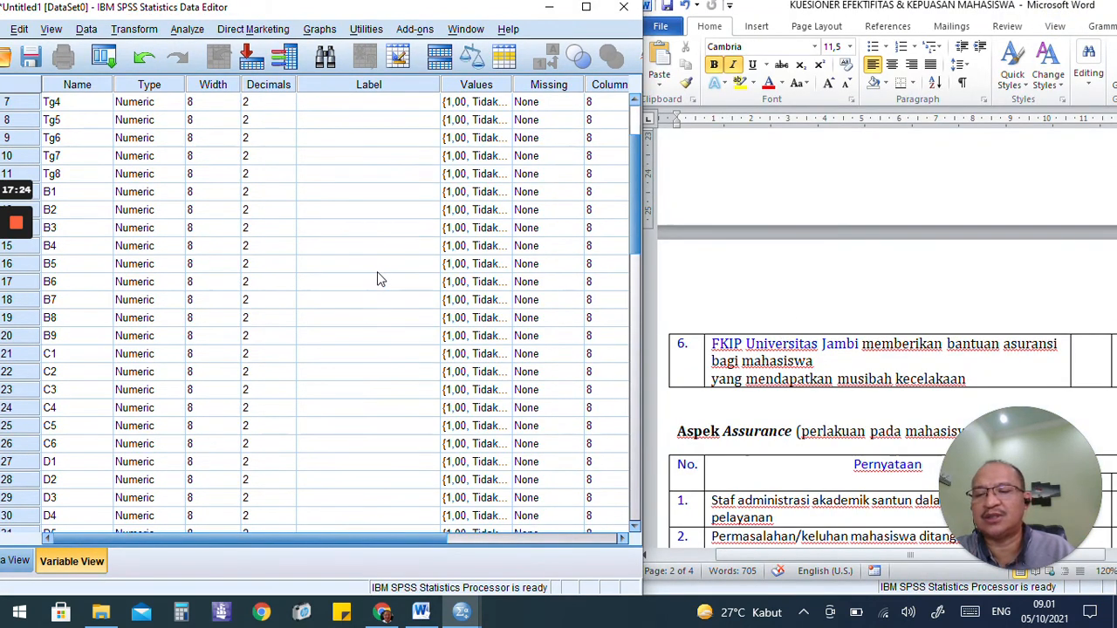
{"action": "left_click_drag", "start_coordinate": [412, 14], "coordinate": [446, 18]}
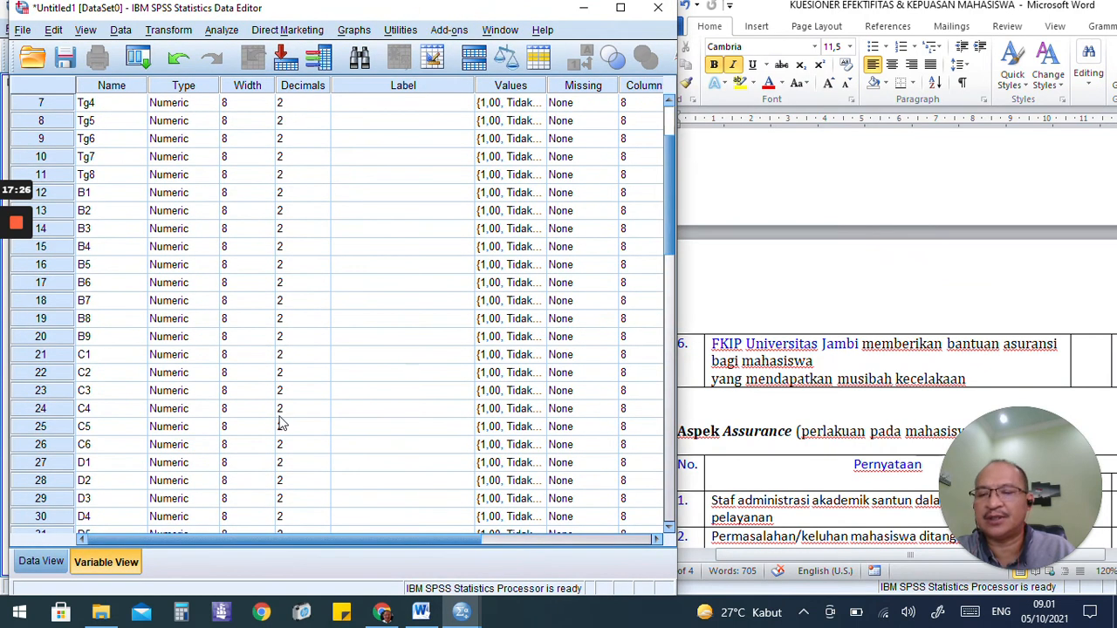
{"action": "scroll", "coordinate": [269, 340], "scroll_direction": "up", "scroll_amount": 2}
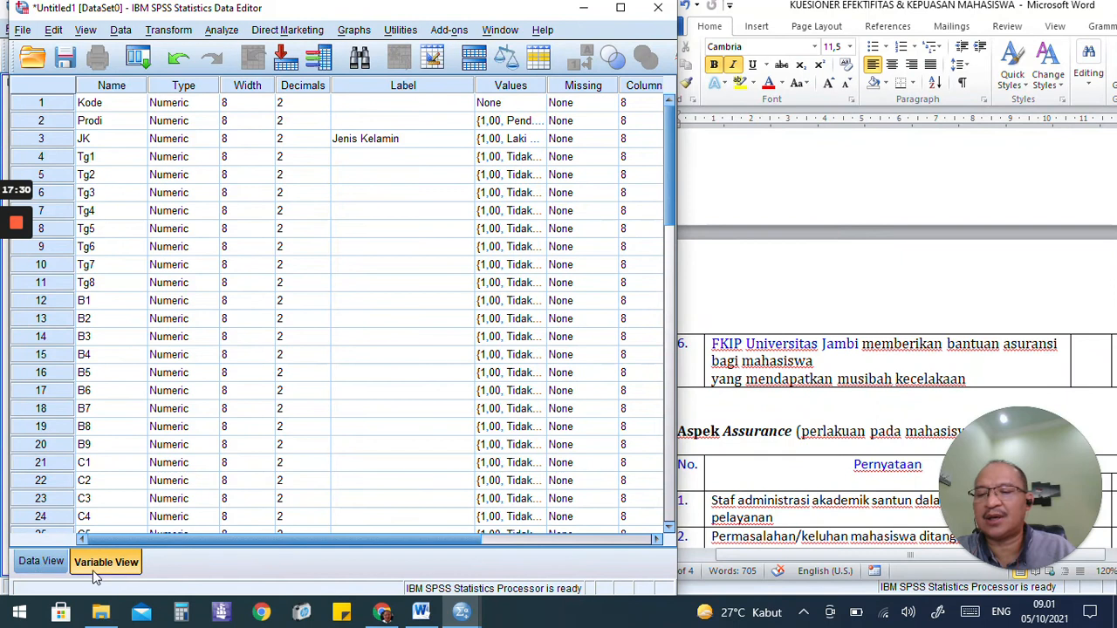
{"action": "left_click", "coordinate": [41, 566]}
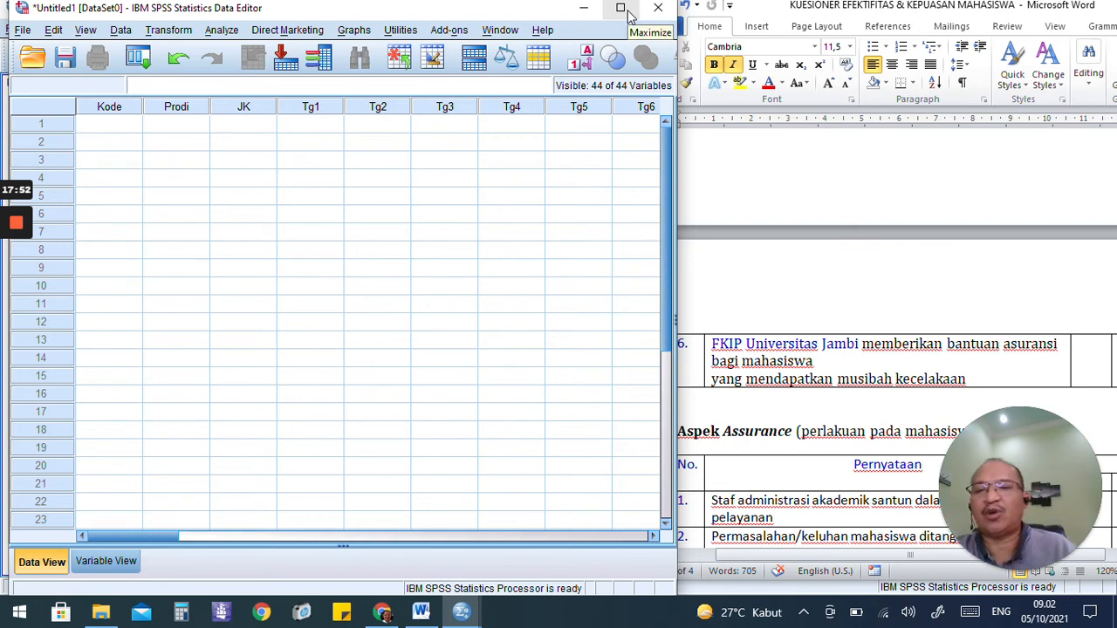
- Look up the respondent code at the start of the Word questionnaire and enter 1 as Kode for the first case
{"action": "left_click", "coordinate": [111, 129]}
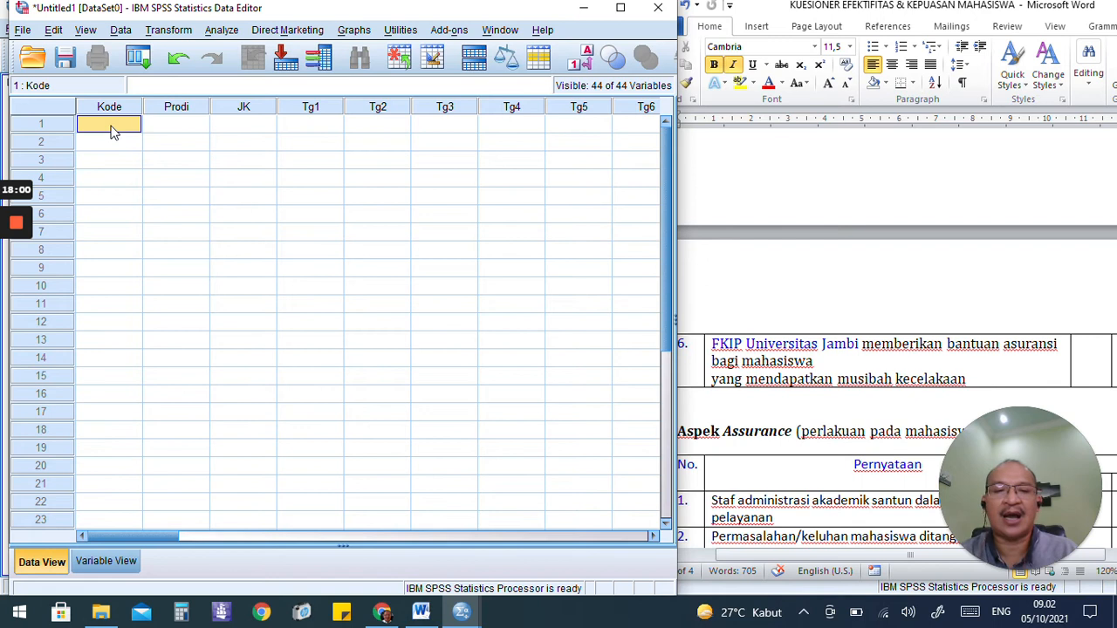
{"action": "left_click", "coordinate": [897, 288]}
{"action": "scroll", "coordinate": [897, 288], "scroll_direction": "up", "scroll_amount": 15}
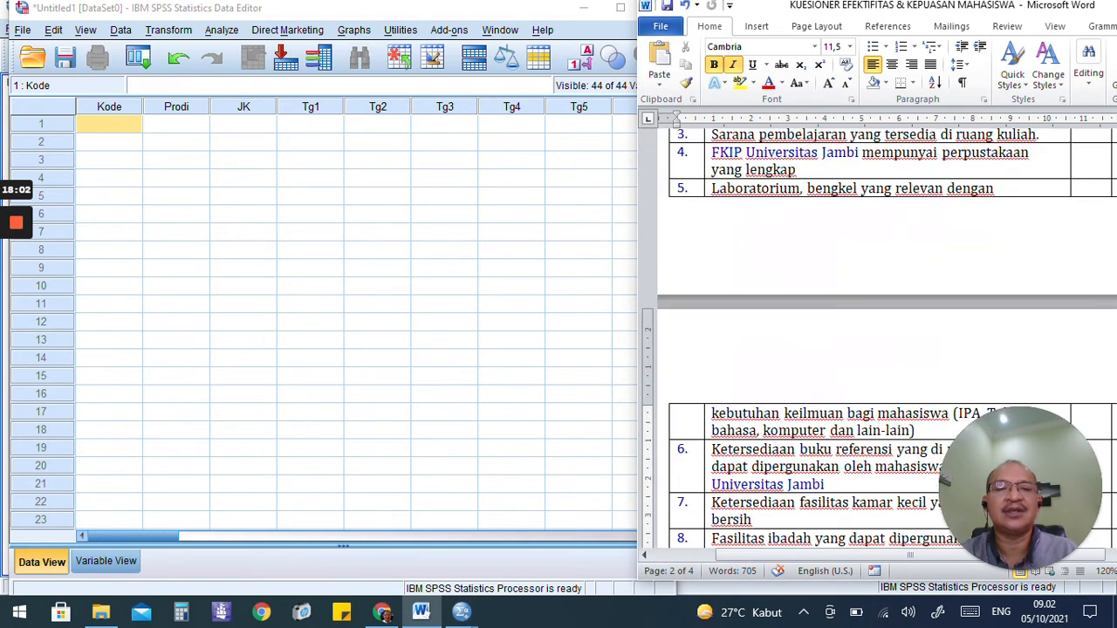
{"action": "scroll", "coordinate": [886, 340], "scroll_direction": "up", "scroll_amount": 10}
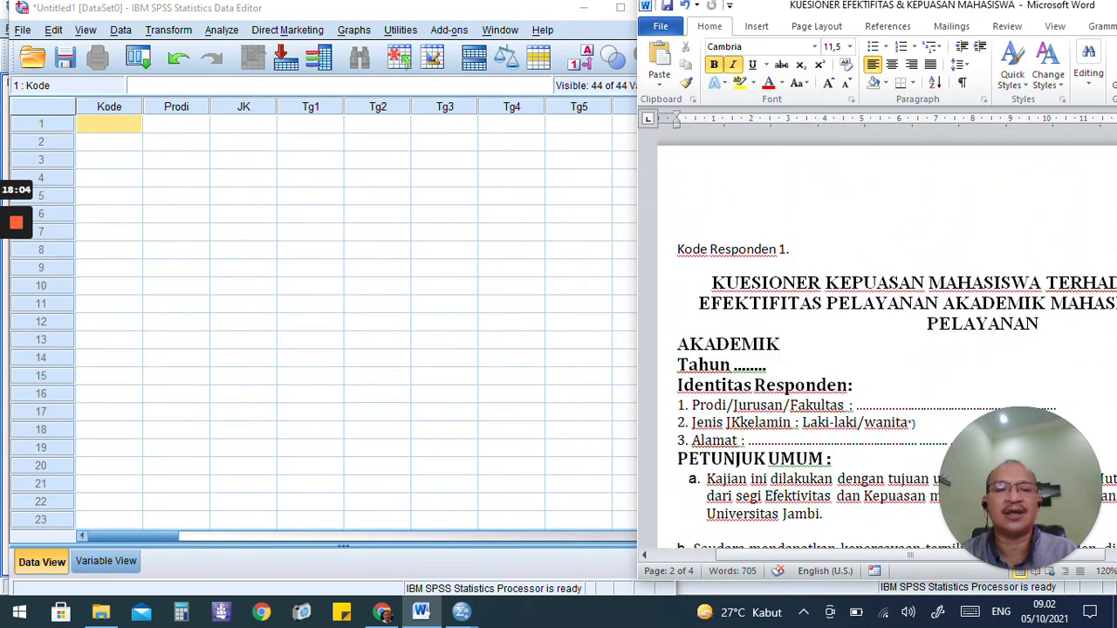
{"action": "left_click", "coordinate": [783, 250]}
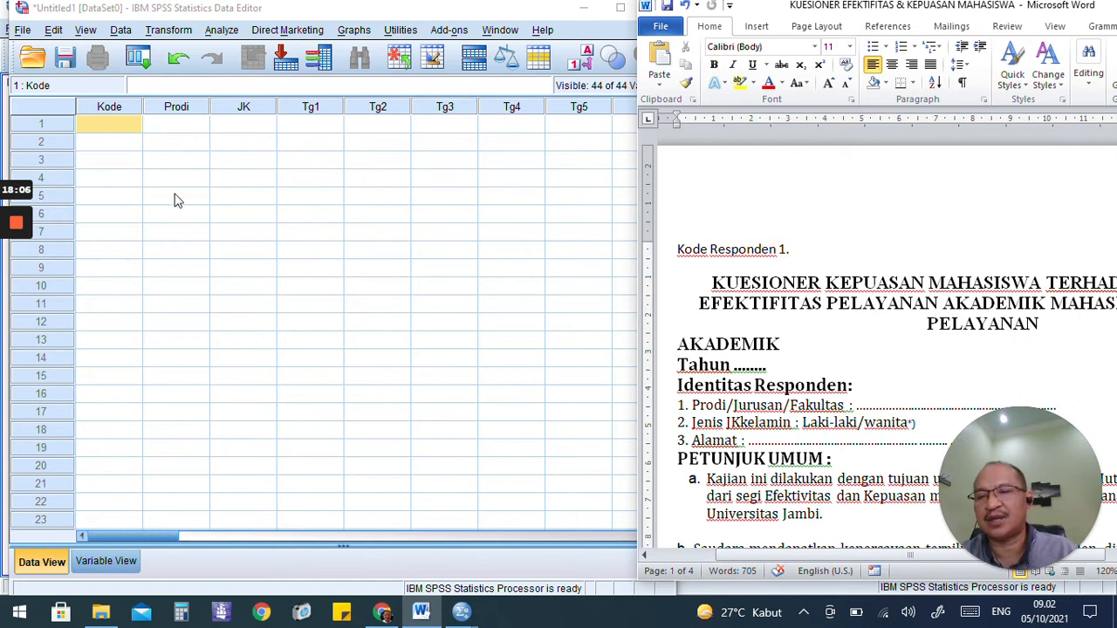
{"action": "left_click", "coordinate": [105, 127]}
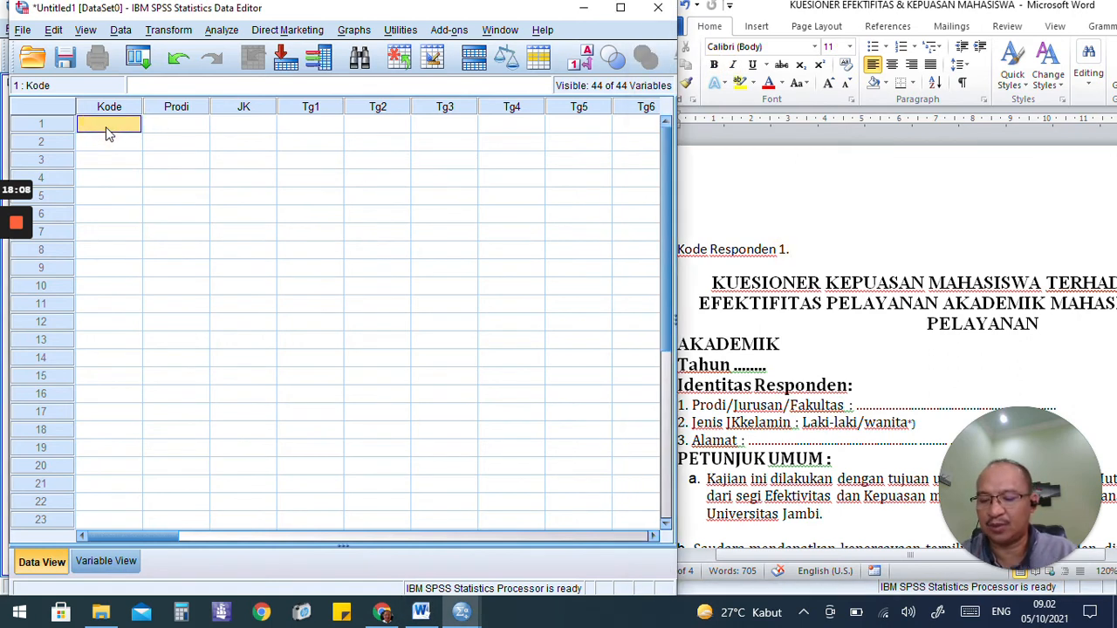
{"action": "type", "text": "1"}
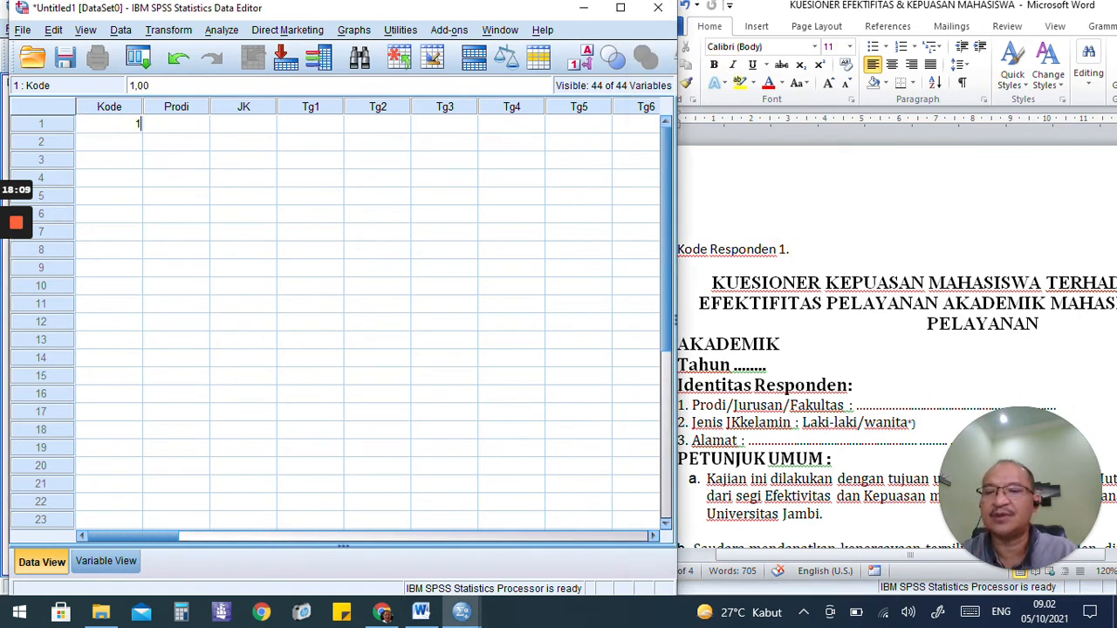
- Enter 1 for both Prodi and JK in the first case, maximizing the Data Editor window along the way
{"action": "left_click", "coordinate": [166, 133]}
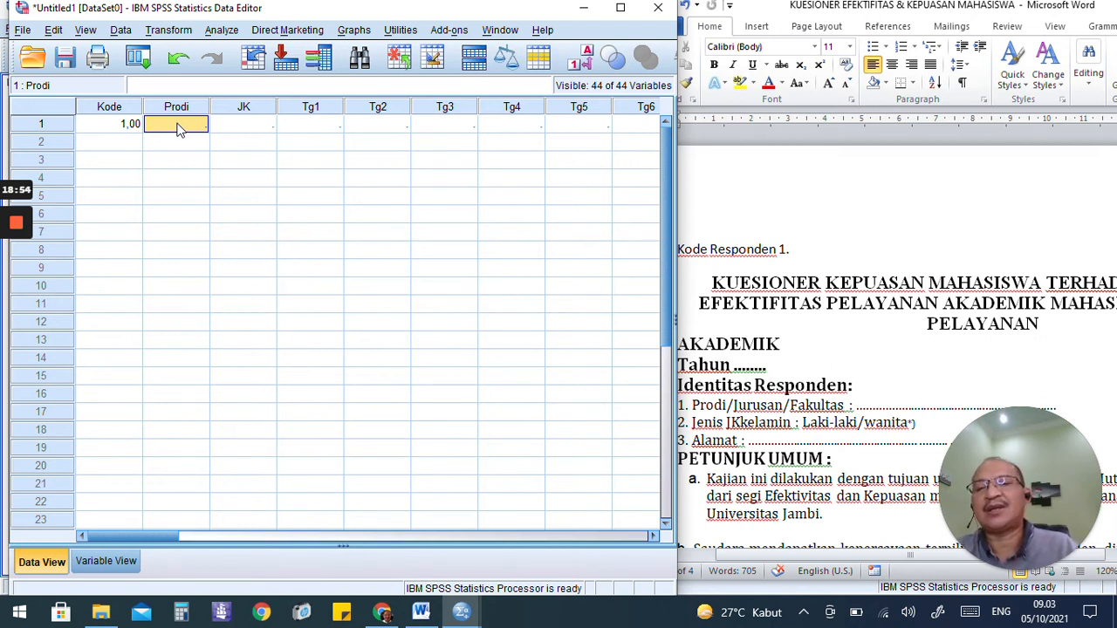
{"action": "type", "text": "1"}
{"action": "left_click", "coordinate": [234, 127]}
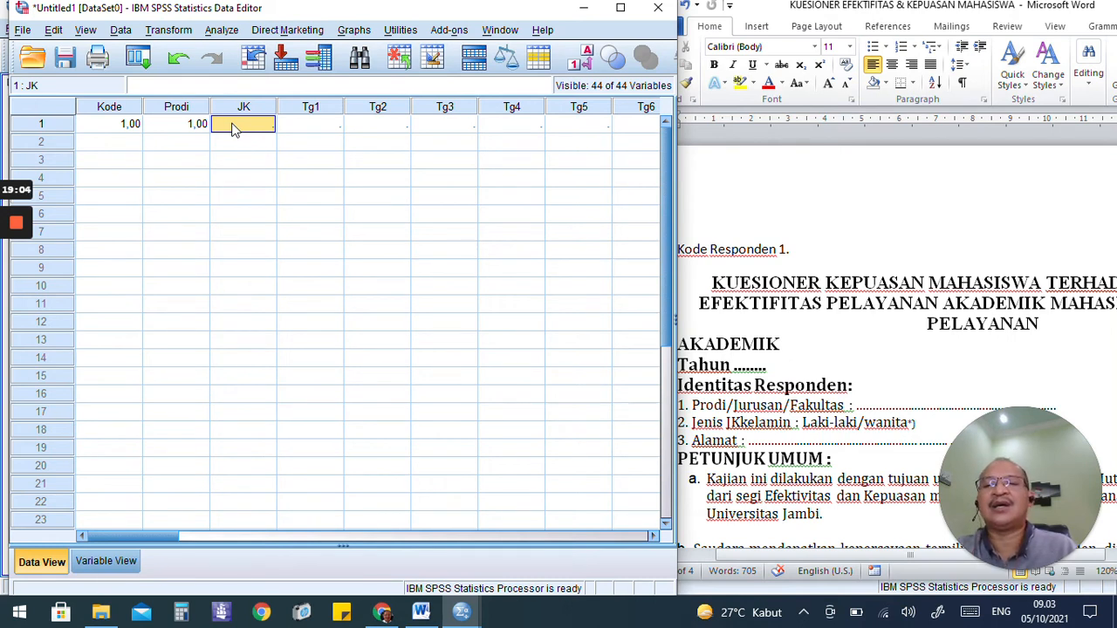
{"action": "left_click", "coordinate": [619, 10]}
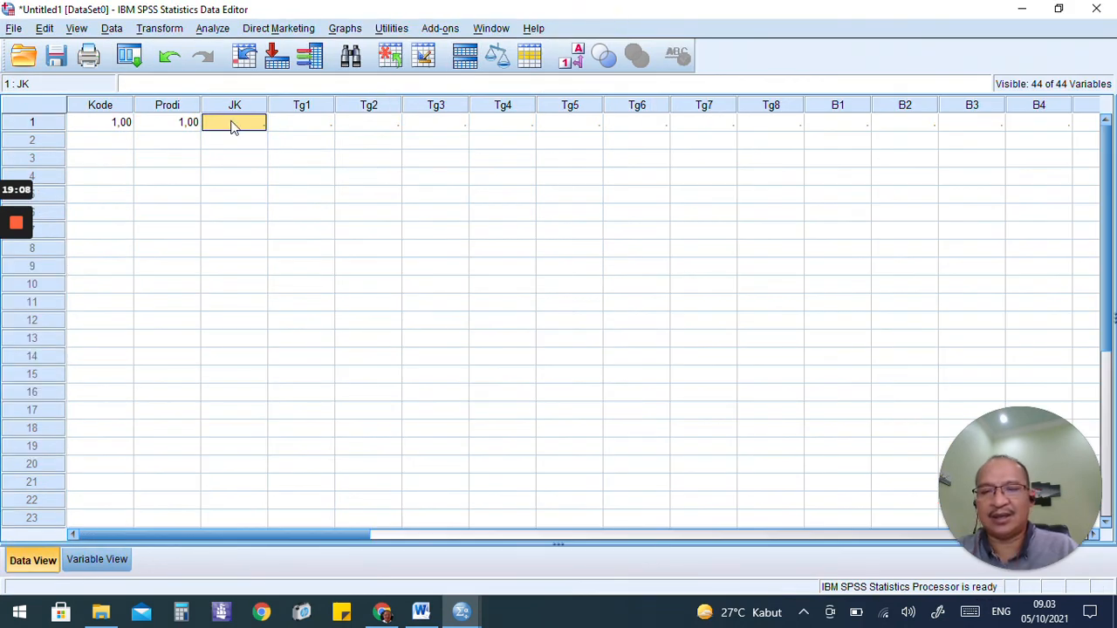
{"action": "type", "text": "1"}
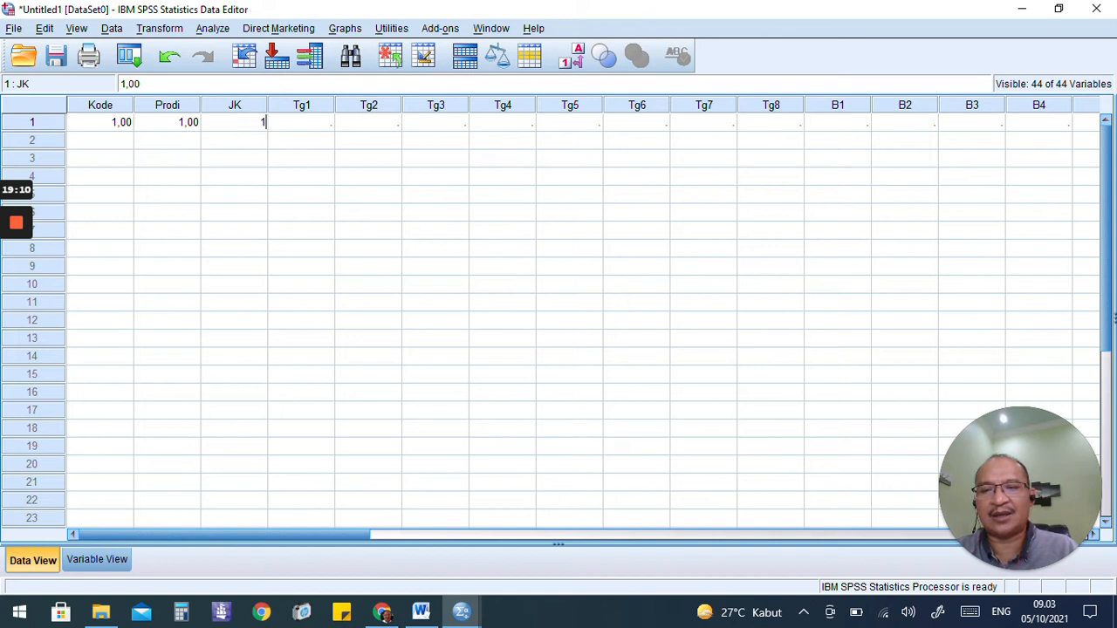
{"action": "left_click", "coordinate": [299, 125]}
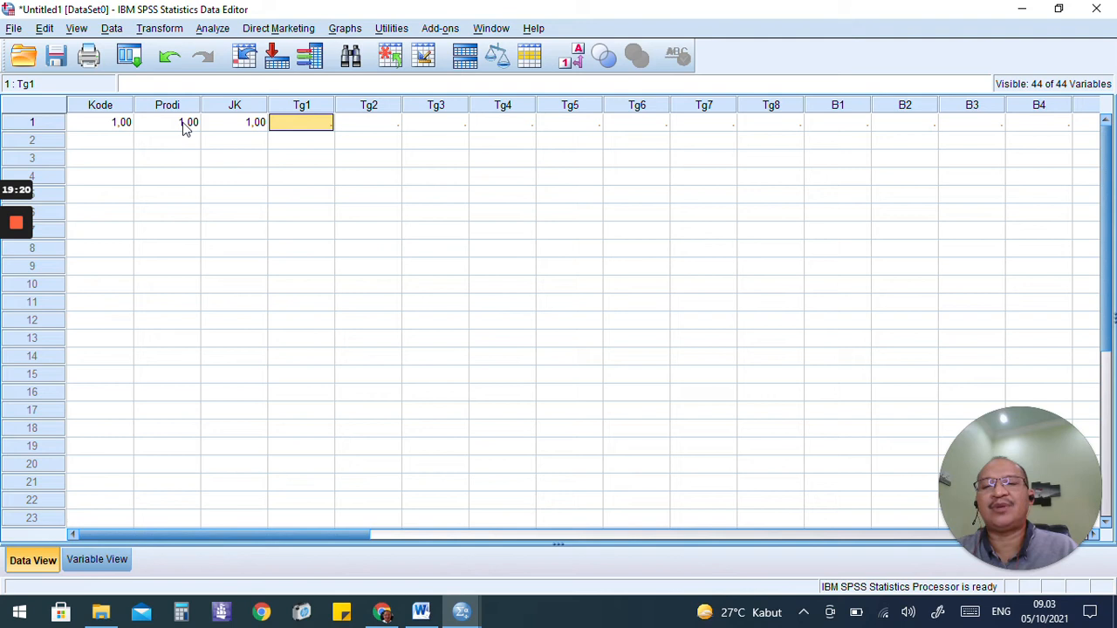
- Display value labels in the data grid, inspect the choices offered for Prodi in case 1, and return to the numeric codes
{"action": "left_click", "coordinate": [575, 66]}
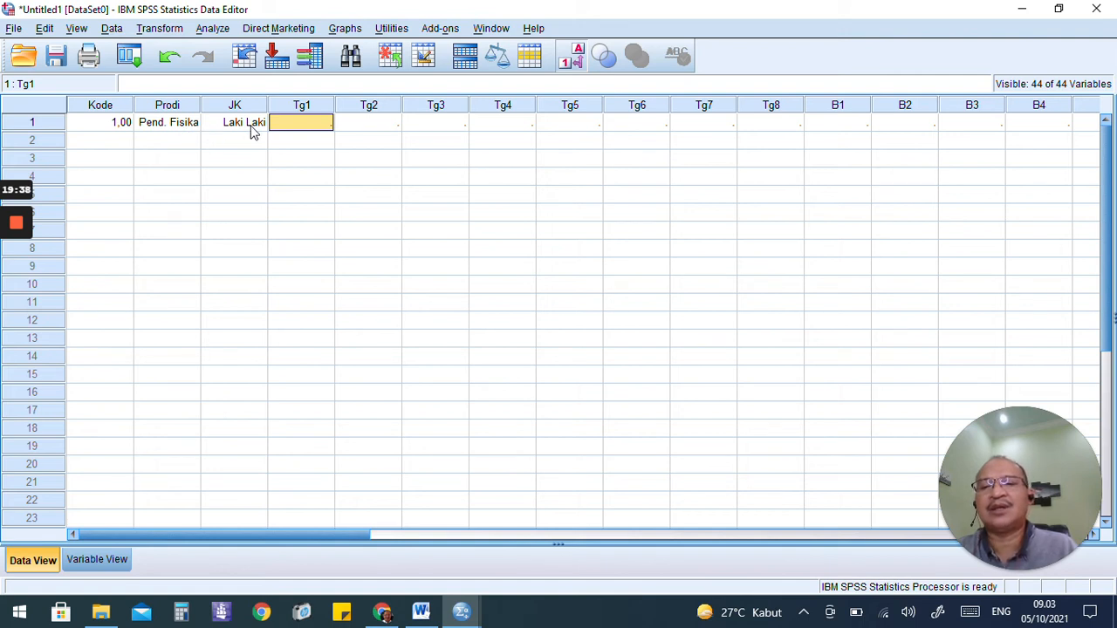
{"action": "left_click", "coordinate": [193, 126]}
{"action": "double_click", "coordinate": [192, 128]}
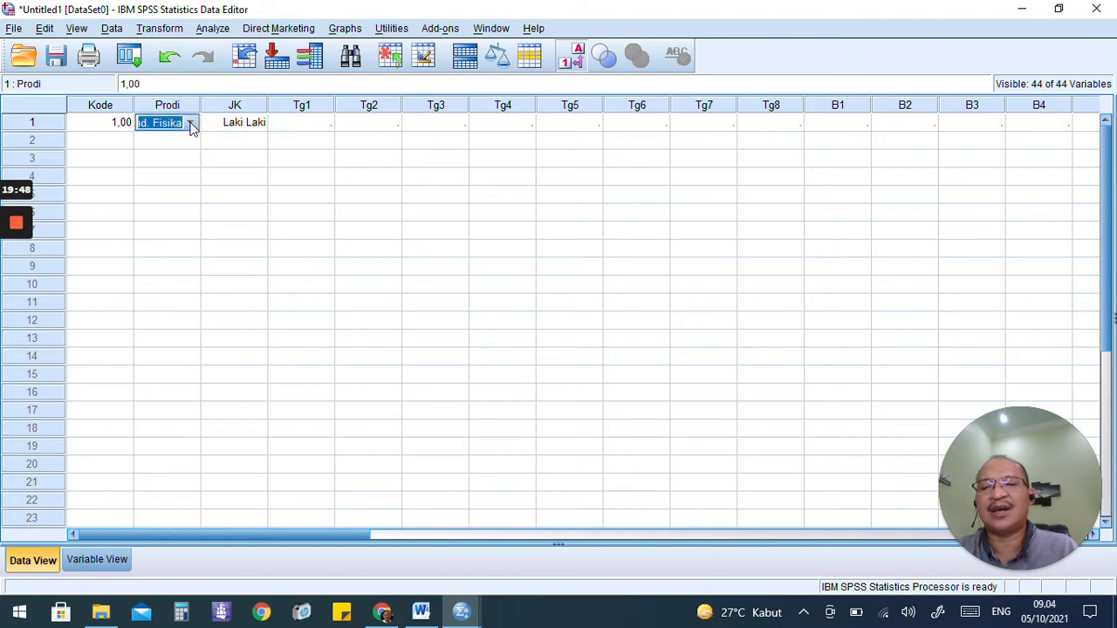
{"action": "left_click", "coordinate": [192, 125]}
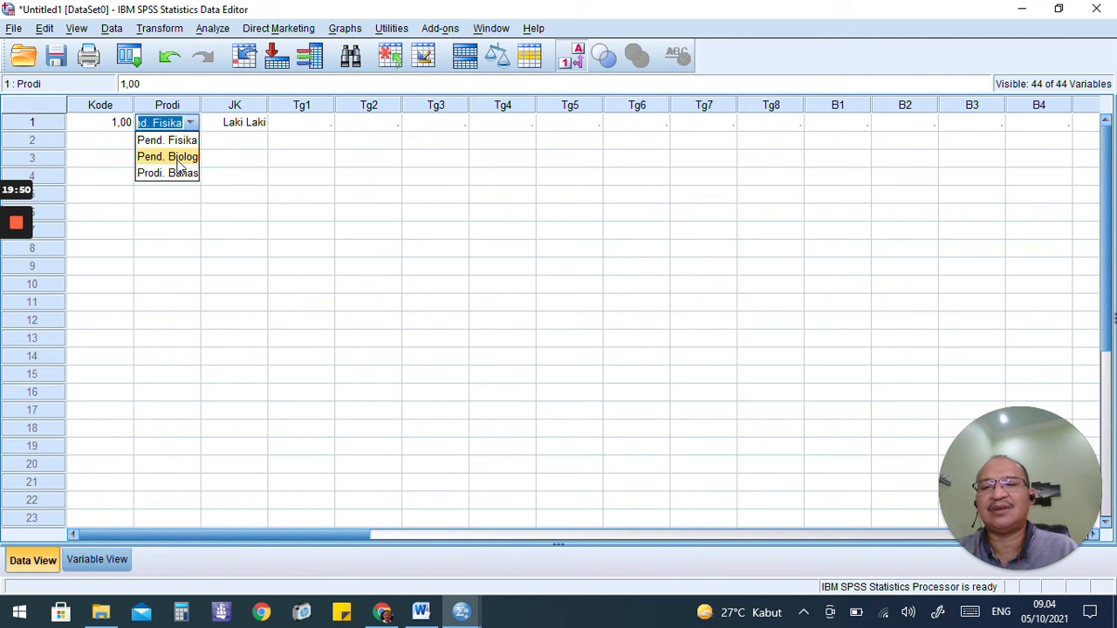
{"action": "left_click", "coordinate": [230, 127]}
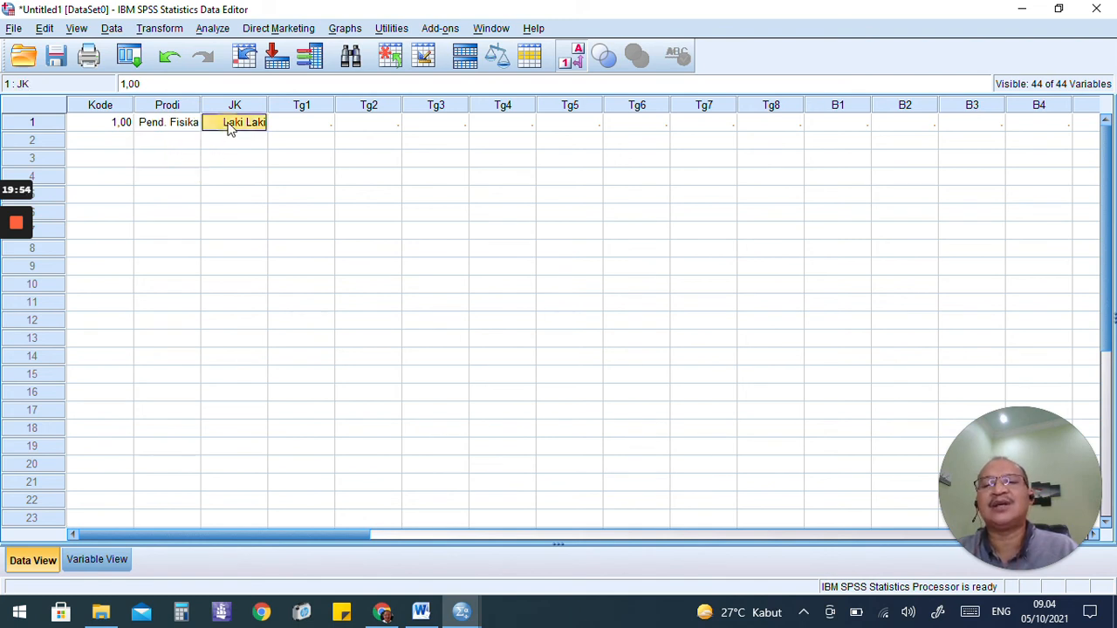
{"action": "left_click", "coordinate": [575, 70]}
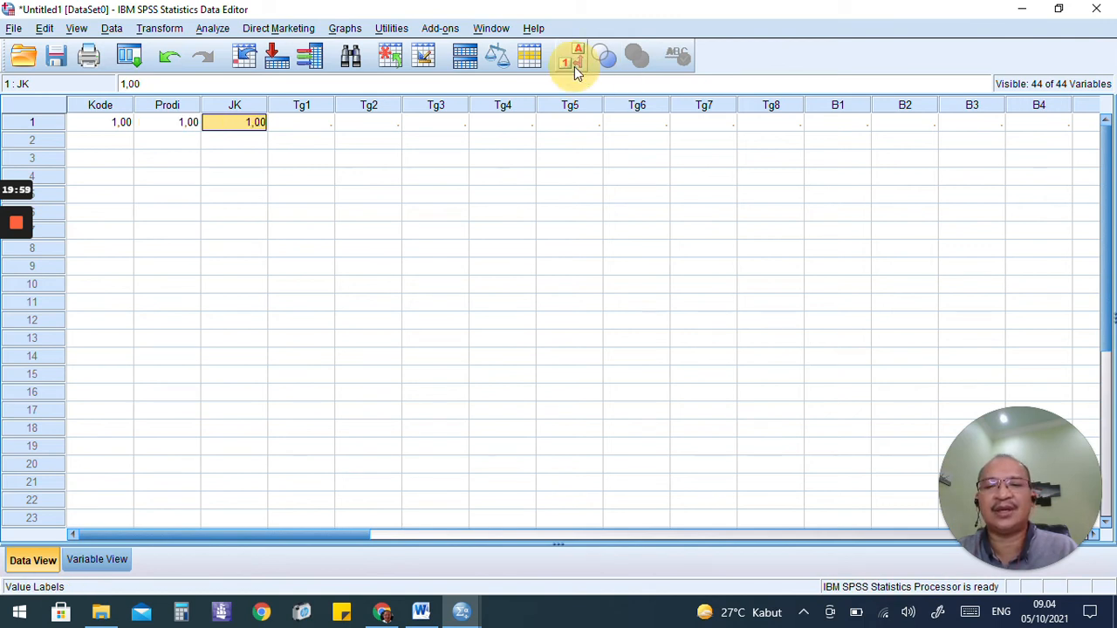
- Enter the first case's answers for Tg1 to Tg8 as 3, 4, 3, 5, 4, 3, 3 and 4
{"action": "left_click", "coordinate": [293, 126]}
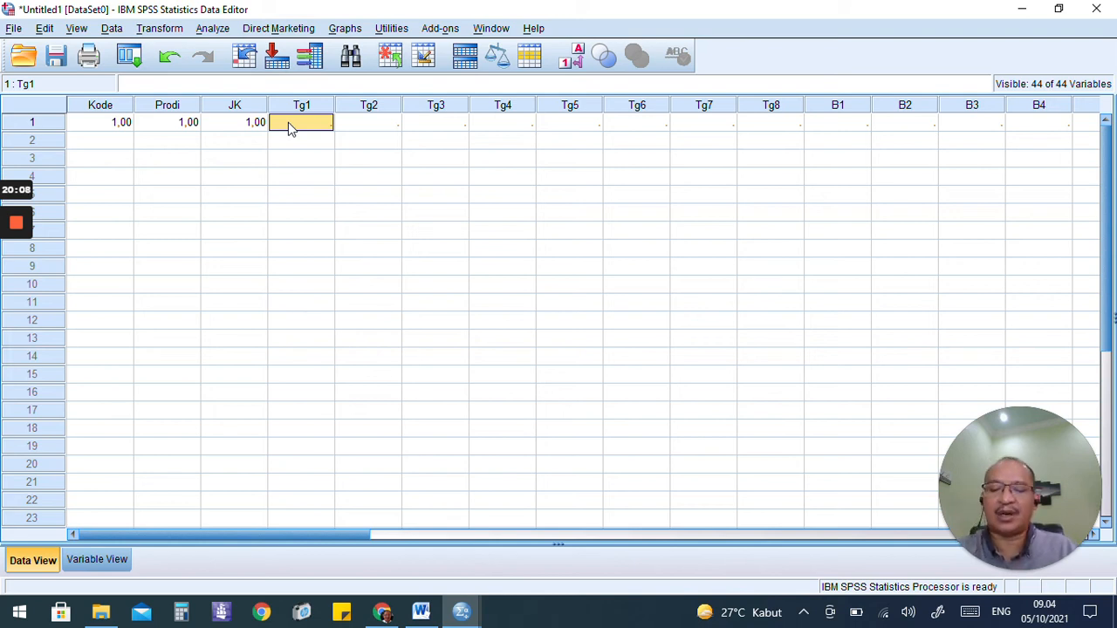
{"action": "type", "text": "3"}
{"action": "key", "text": "Tab"}
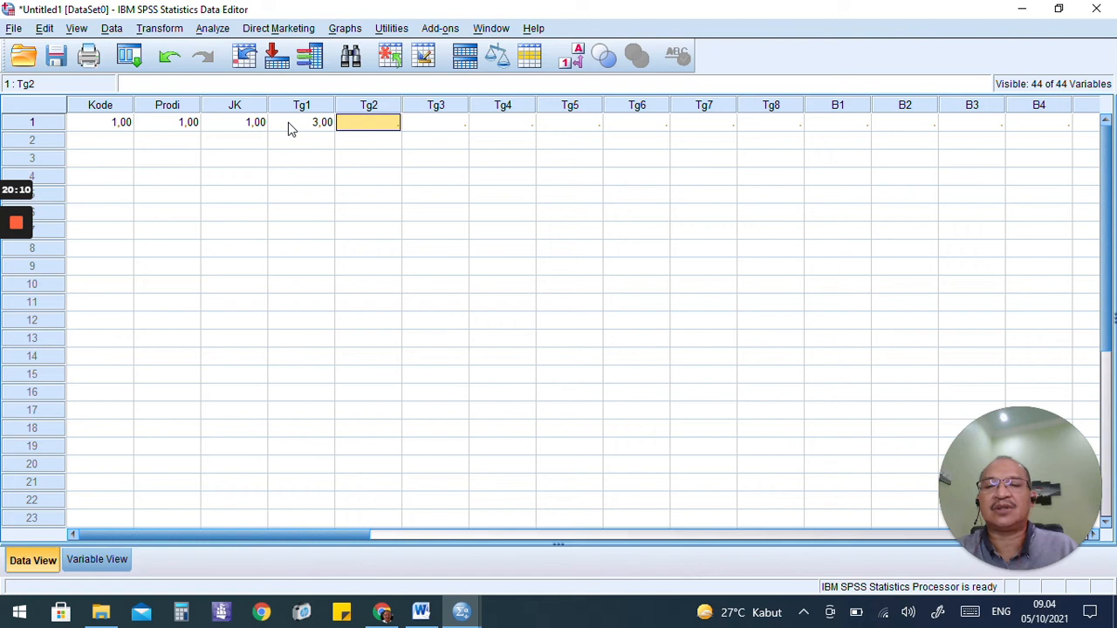
{"action": "type", "text": "4"}
{"action": "key", "text": "Tab"}
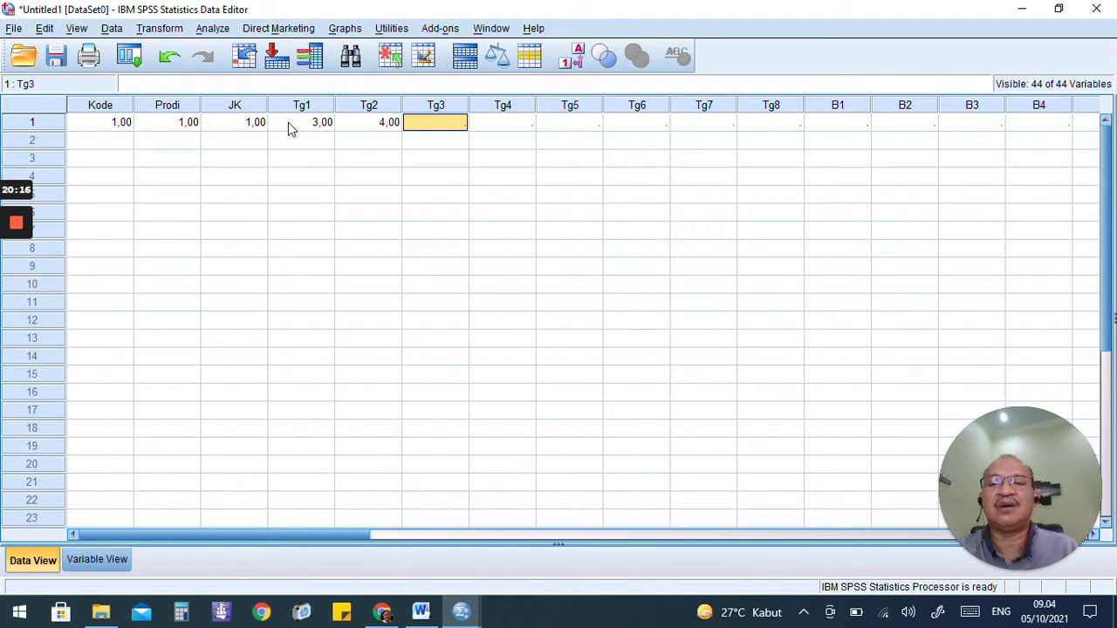
{"action": "type", "text": "3"}
{"action": "key", "text": "Tab"}
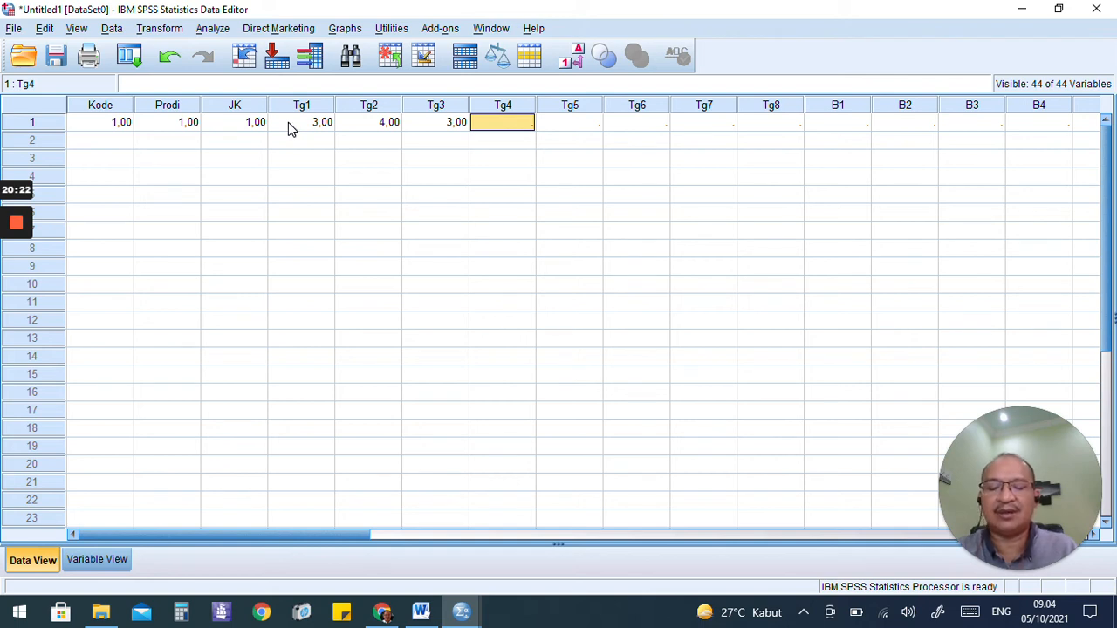
{"action": "type", "text": "5"}
{"action": "key", "text": "Tab"}
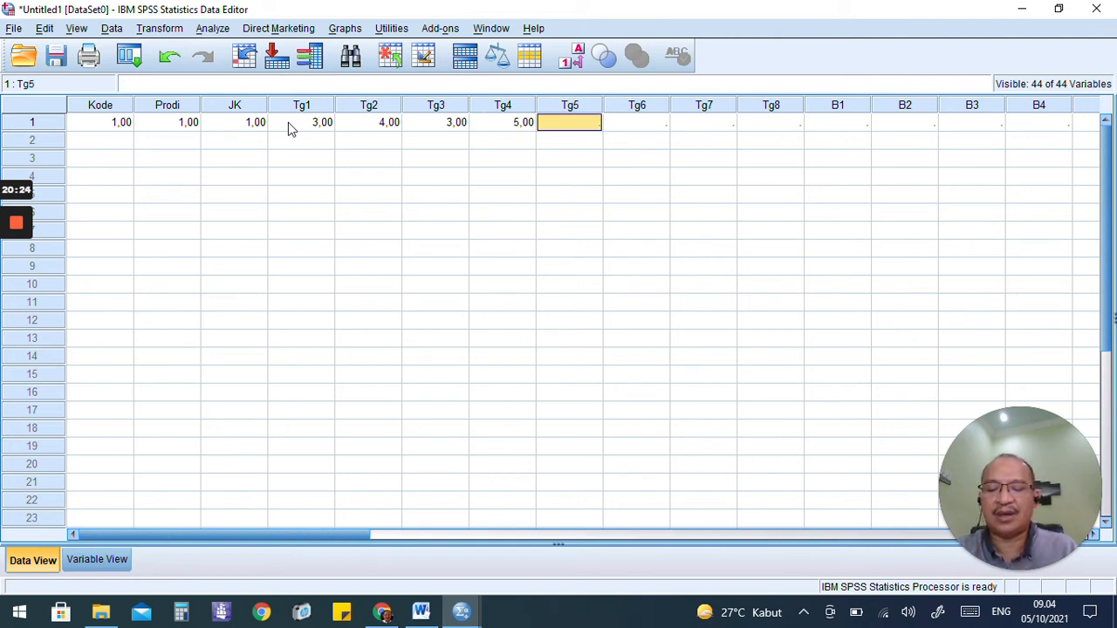
{"action": "type", "text": "4"}
{"action": "key", "text": "Tab"}
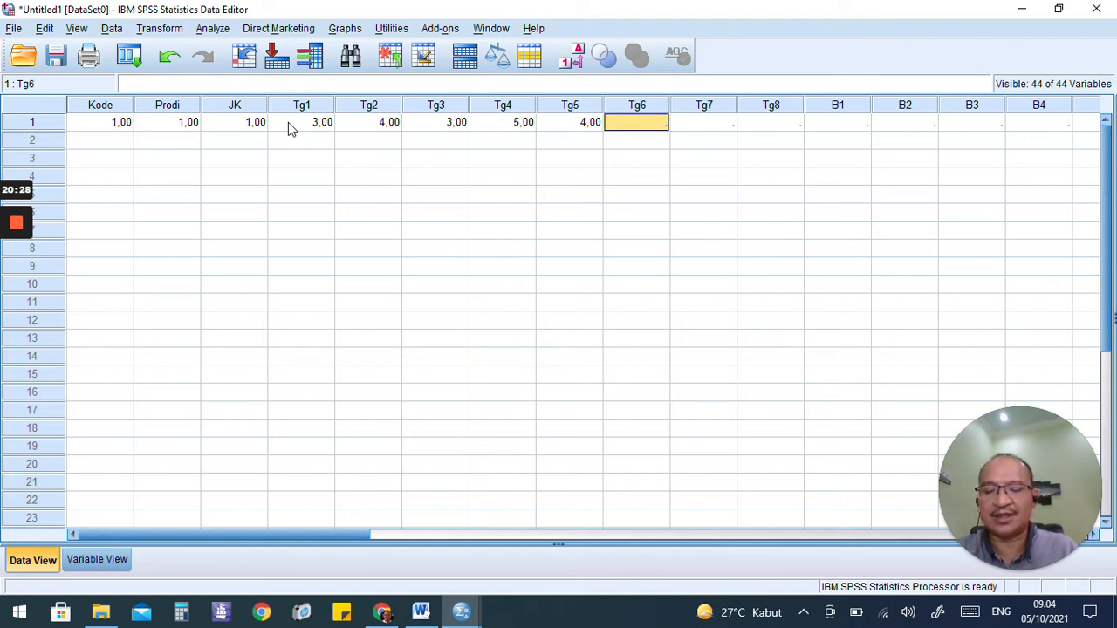
{"action": "type", "text": "3"}
{"action": "key", "text": "Tab"}
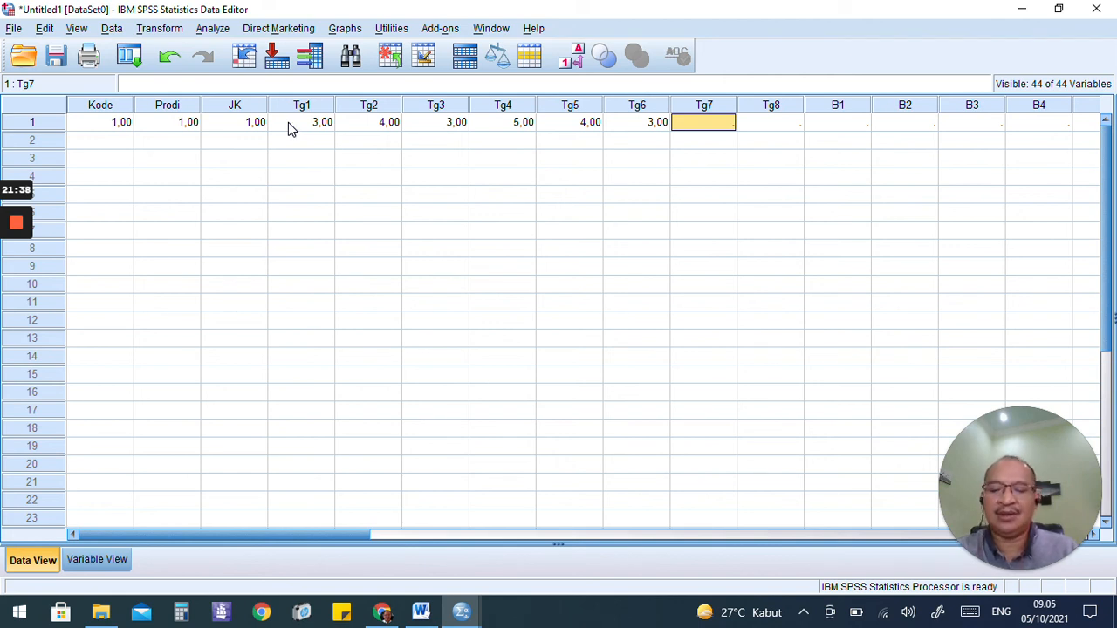
{"action": "type", "text": "3"}
{"action": "key", "text": "Tab"}
{"action": "type", "text": "4"}
{"action": "key", "text": "Tab"}
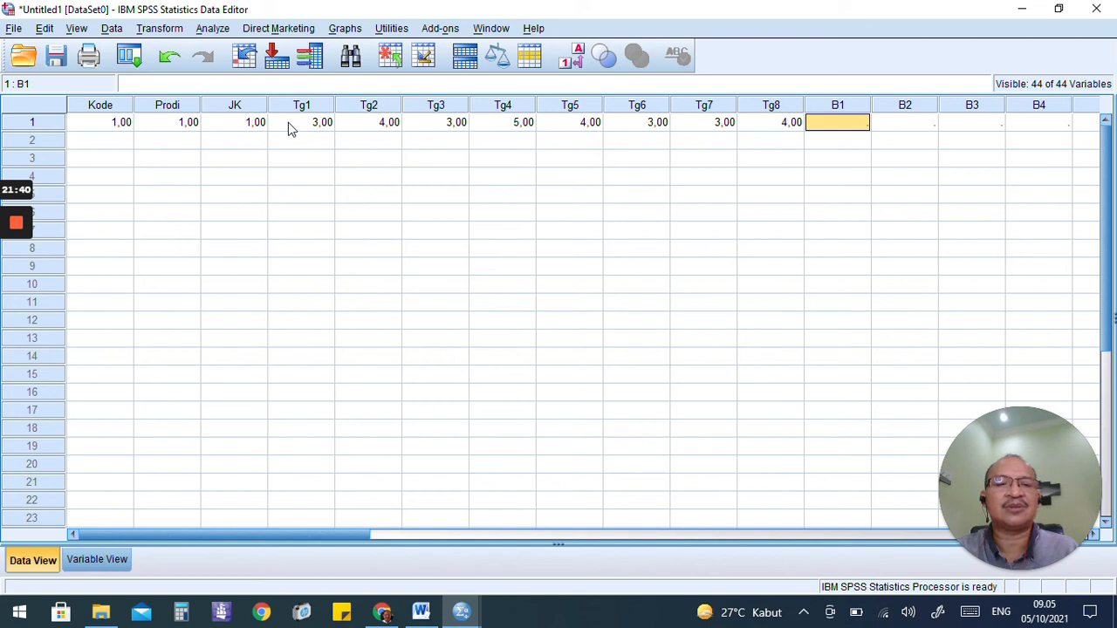
- Enter the first case's answers for B1 to B9 as 5, 3, 4, 3, 4, 5, 3, 4 and 5
{"action": "type", "text": "5"}
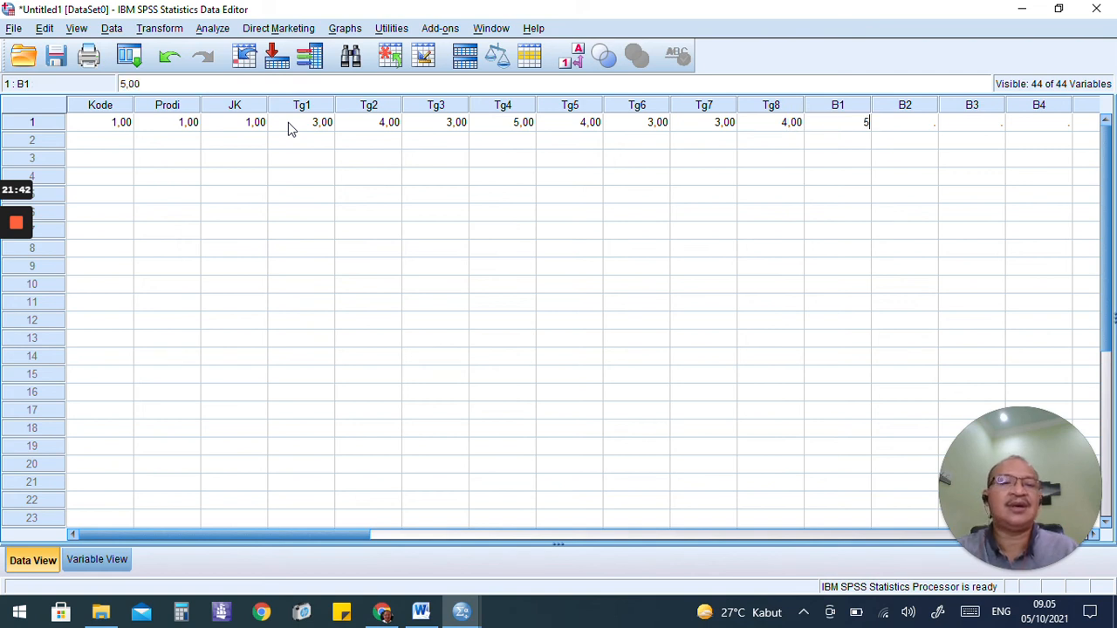
{"action": "key", "text": "Tab"}
{"action": "type", "text": "3"}
{"action": "key", "text": "Tab"}
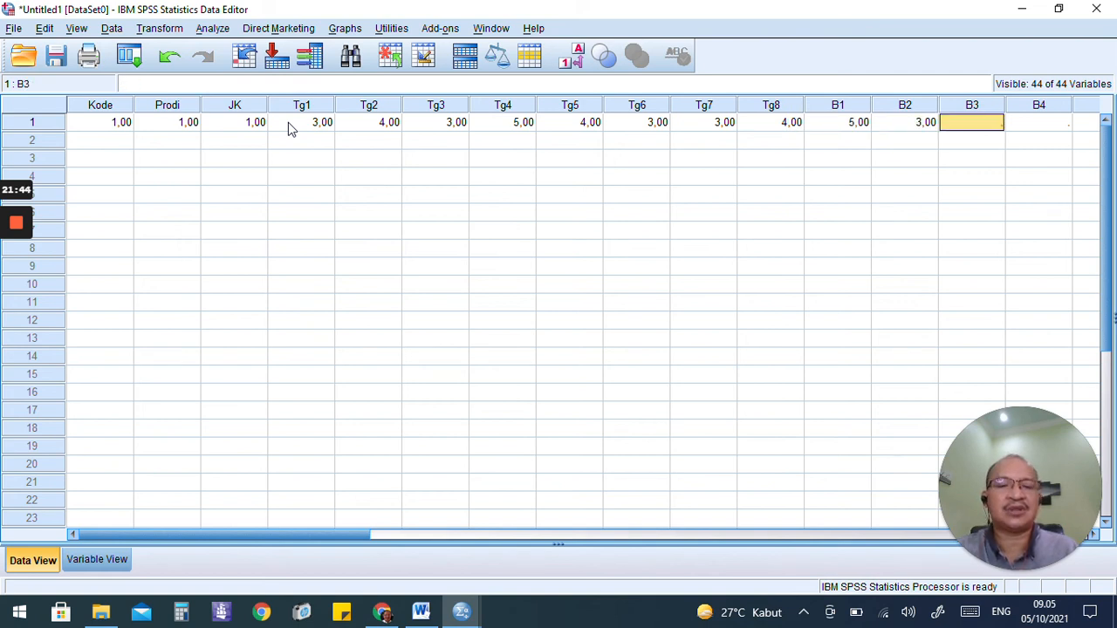
{"action": "type", "text": "4"}
{"action": "key", "text": "Tab"}
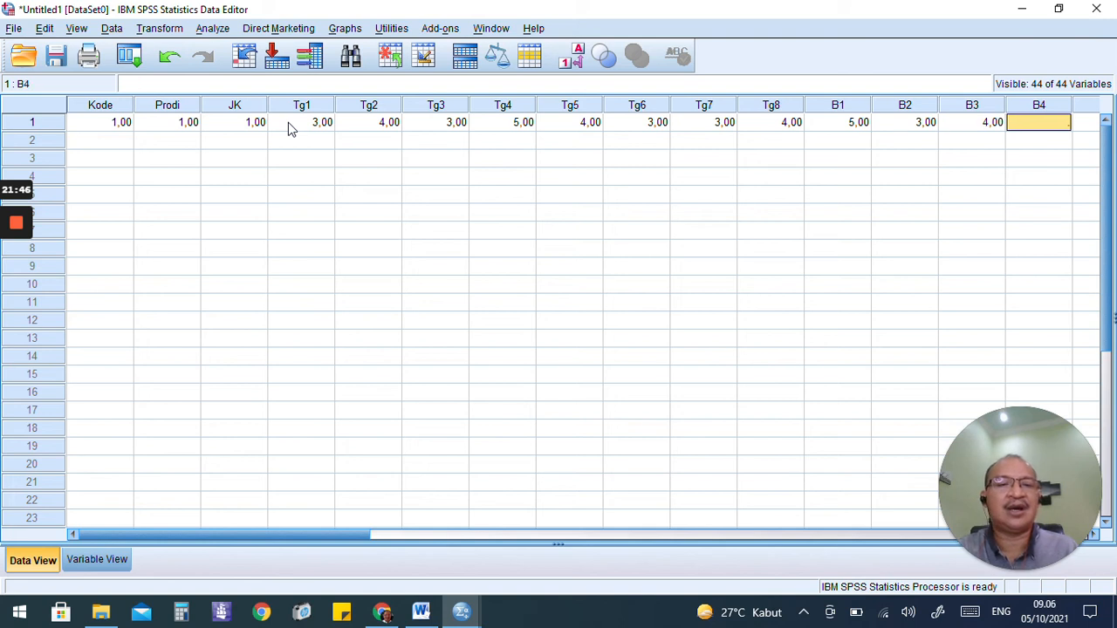
{"action": "type", "text": "3"}
{"action": "key", "text": "Tab"}
{"action": "type", "text": "4"}
{"action": "key", "text": "Tab"}
{"action": "type", "text": "5"}
{"action": "key", "text": "Tab"}
{"action": "type", "text": "3"}
{"action": "key", "text": "Tab"}
{"action": "type", "text": "4"}
{"action": "key", "text": "Tab"}
{"action": "type", "text": "5"}
{"action": "key", "text": "Tab"}
- Enter the first case's answers for C1 to C6 as 3, 5, 3, 4, 5 and 3
{"action": "key", "text": "Left"}
{"action": "key", "text": "Right"}
{"action": "type", "text": "3"}
{"action": "key", "text": "Tab"}
{"action": "type", "text": "5"}
{"action": "key", "text": "Tab"}
{"action": "type", "text": "3"}
{"action": "key", "text": "Tab"}
{"action": "type", "text": "4"}
{"action": "key", "text": "Tab"}
{"action": "type", "text": "5"}
{"action": "key", "text": "Tab"}
{"action": "type", "text": "3"}
{"action": "key", "text": "Tab"}
- Enter the first case's answers for D1 to D6 as 5, 3, 5, 3, 4 and 3
{"action": "type", "text": "5"}
{"action": "key", "text": "Tab"}
{"action": "type", "text": "3"}
{"action": "key", "text": "Tab"}
{"action": "type", "text": "5"}
{"action": "key", "text": "Tab"}
{"action": "type", "text": "3"}
{"action": "key", "text": "Tab"}
{"action": "type", "text": "4"}
{"action": "key", "text": "Tab"}
{"action": "type", "text": "3"}
{"action": "key", "text": "Tab"}
- Enter the first case's answers for E1 to E6 as 4, 3, 4, 3, 4 and 3
{"action": "type", "text": "4"}
{"action": "key", "text": "Tab"}
{"action": "type", "text": "3"}
{"action": "key", "text": "Tab"}
{"action": "type", "text": "4"}
{"action": "key", "text": "Tab"}
{"action": "type", "text": "3"}
{"action": "key", "text": "Tab"}
{"action": "type", "text": "4"}
{"action": "key", "text": "Tab"}
{"action": "type", "text": "3"}
{"action": "key", "text": "Tab"}
- Enter the first case's answers for F1 to F6 as 4, 3, 4, 3, 4 and 3
{"action": "type", "text": "4"}
{"action": "key", "text": "Tab"}
{"action": "type", "text": "3"}
{"action": "key", "text": "Tab"}
{"action": "type", "text": "4"}
{"action": "key", "text": "Tab"}
{"action": "type", "text": "3"}
{"action": "key", "text": "Tab"}
{"action": "type", "text": "4"}
{"action": "key", "text": "Tab"}
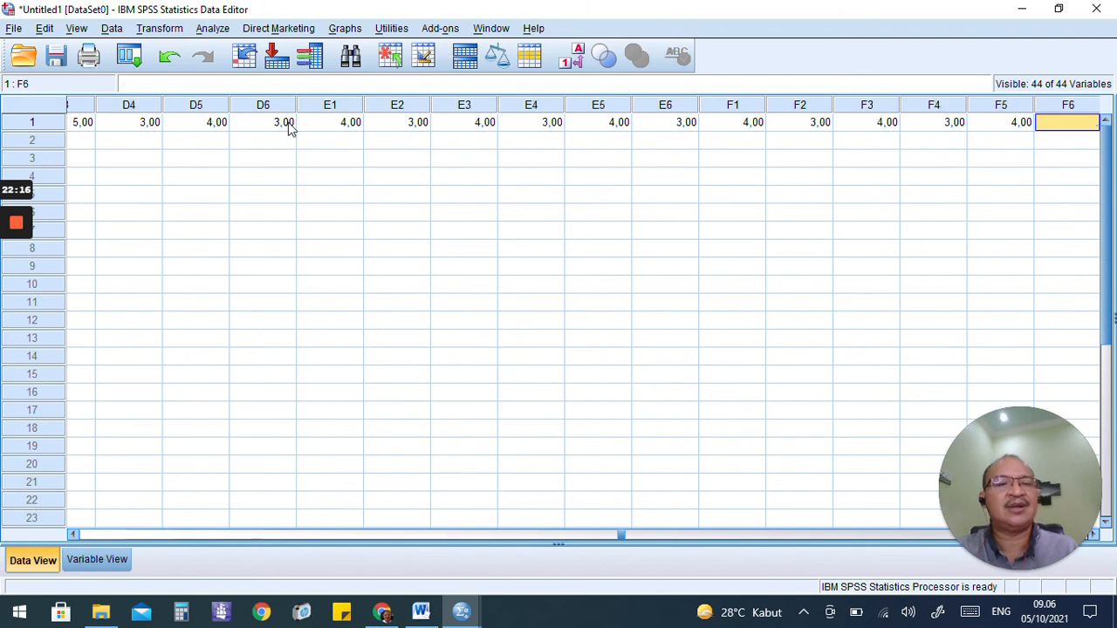
{"action": "type", "text": "3"}
{"action": "key", "text": "Tab"}
{"action": "type", "text": "4"}
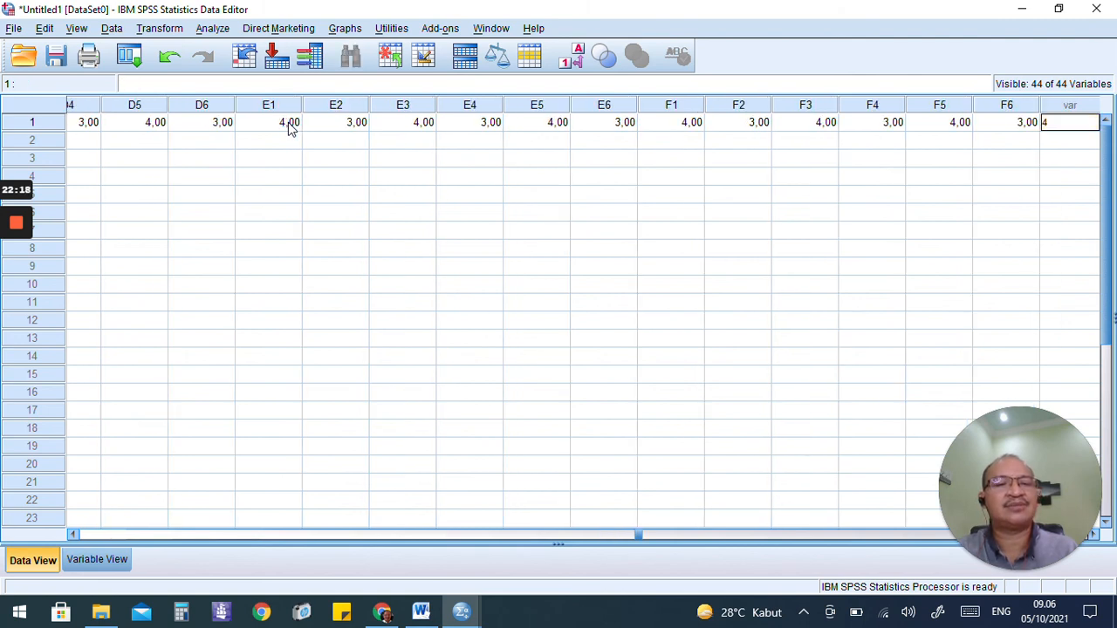
- Delete the surplus variable created by the stray extra entry after F6
{"action": "key", "text": "Tab"}
{"action": "key", "text": "Left"}
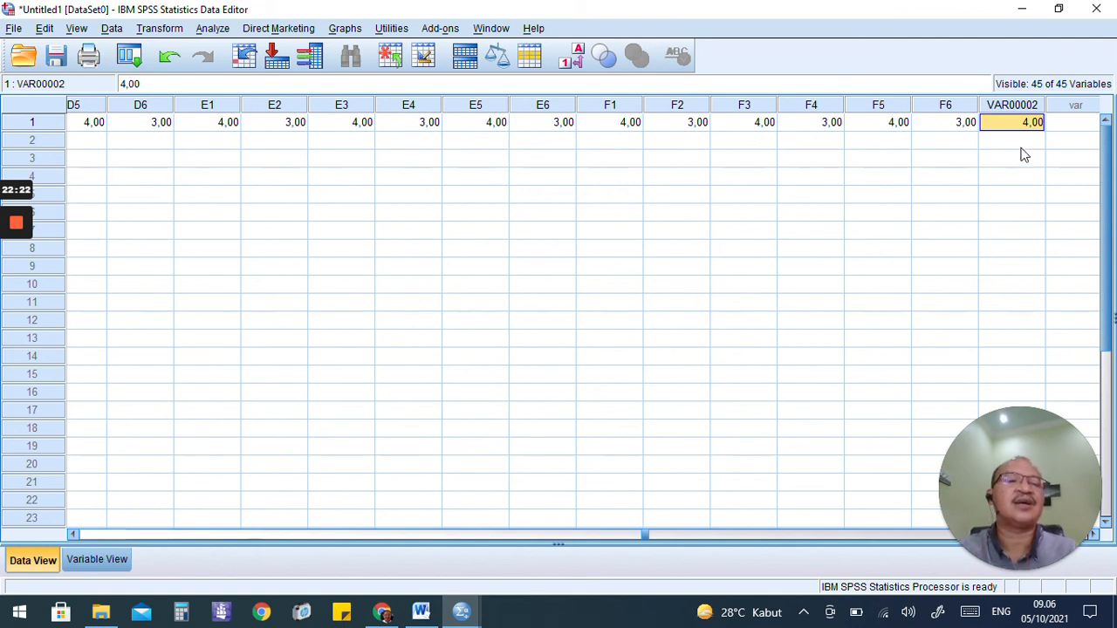
{"action": "left_click", "coordinate": [1027, 107]}
{"action": "right_click", "coordinate": [1027, 106]}
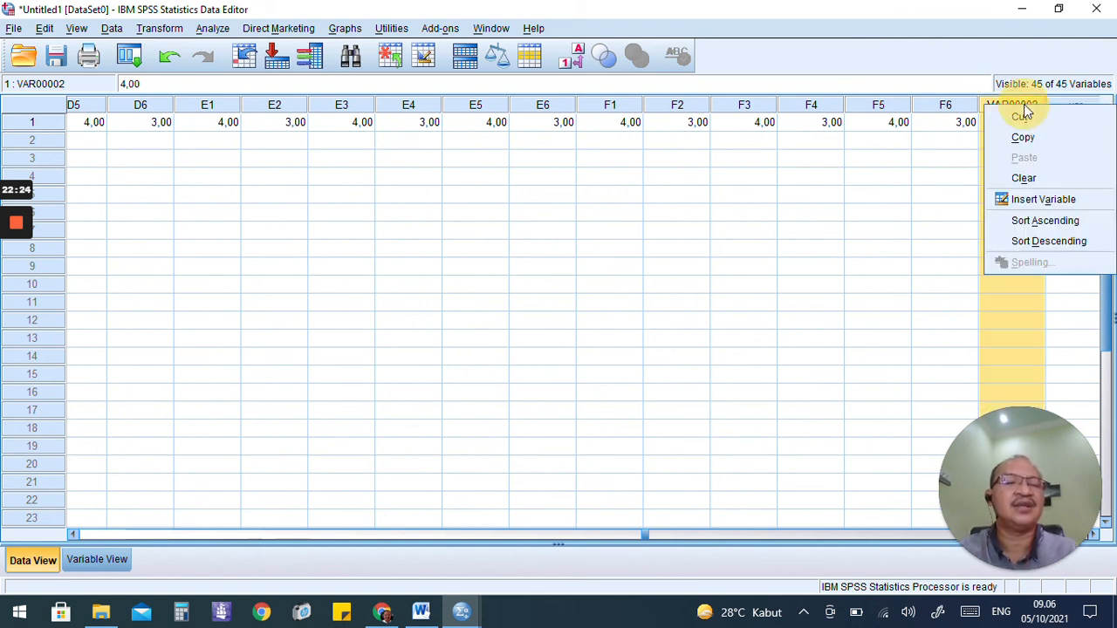
{"action": "left_click", "coordinate": [1026, 178]}
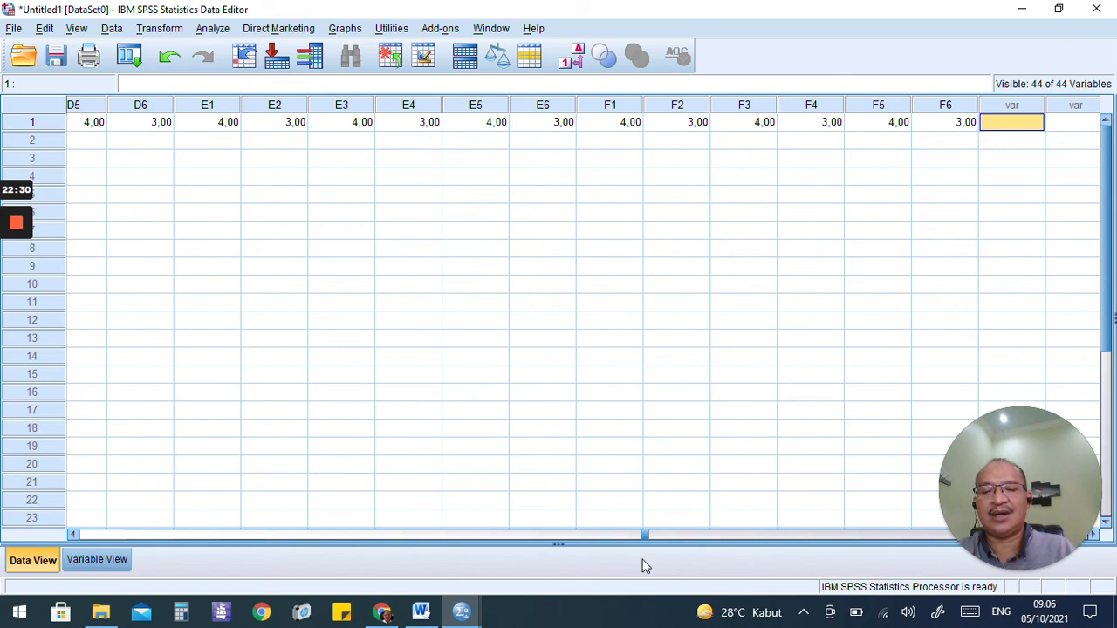
- Switch to the LATIHAN.sav dataset and examine its case data as an example of completed entries, including the Prodi column
{"action": "left_click_drag", "start_coordinate": [646, 534], "coordinate": [73, 545]}
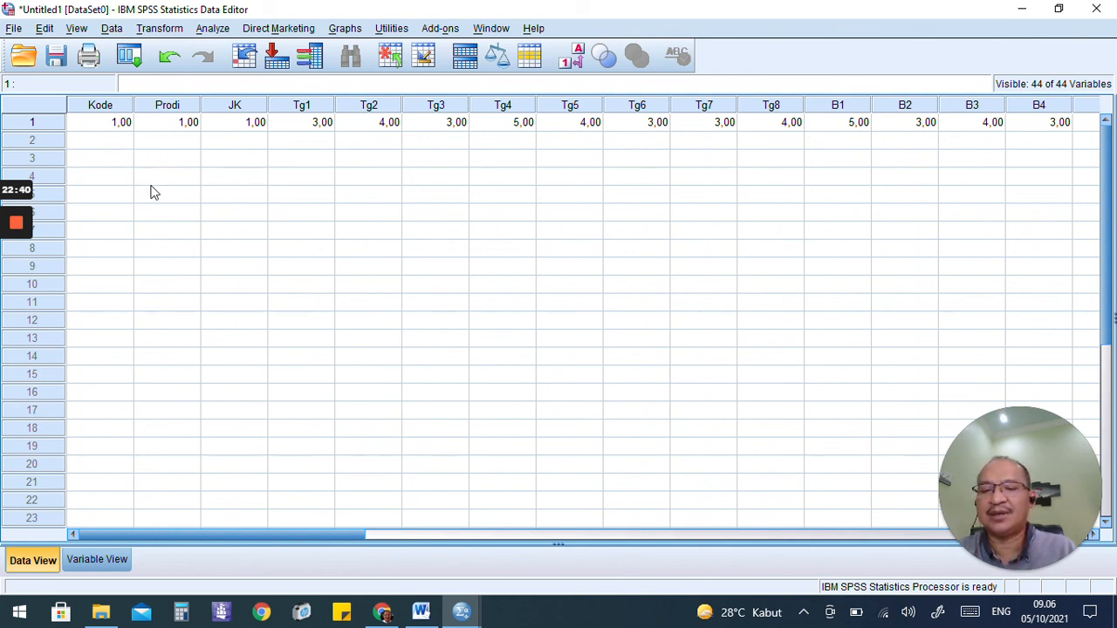
{"action": "mouse_move", "coordinate": [461, 621]}
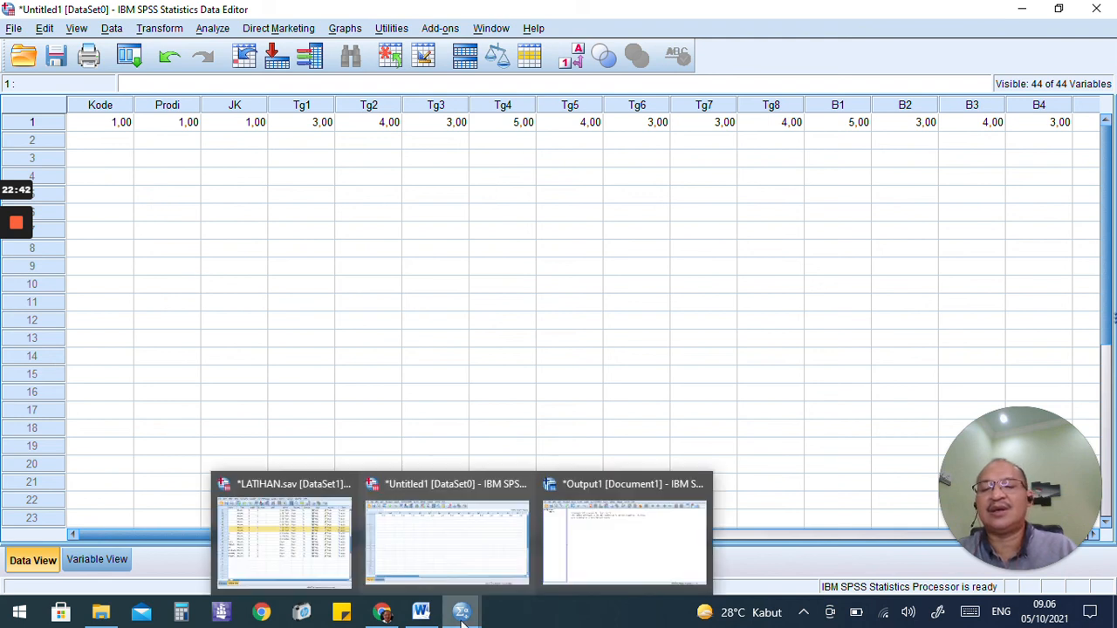
{"action": "left_click", "coordinate": [294, 556]}
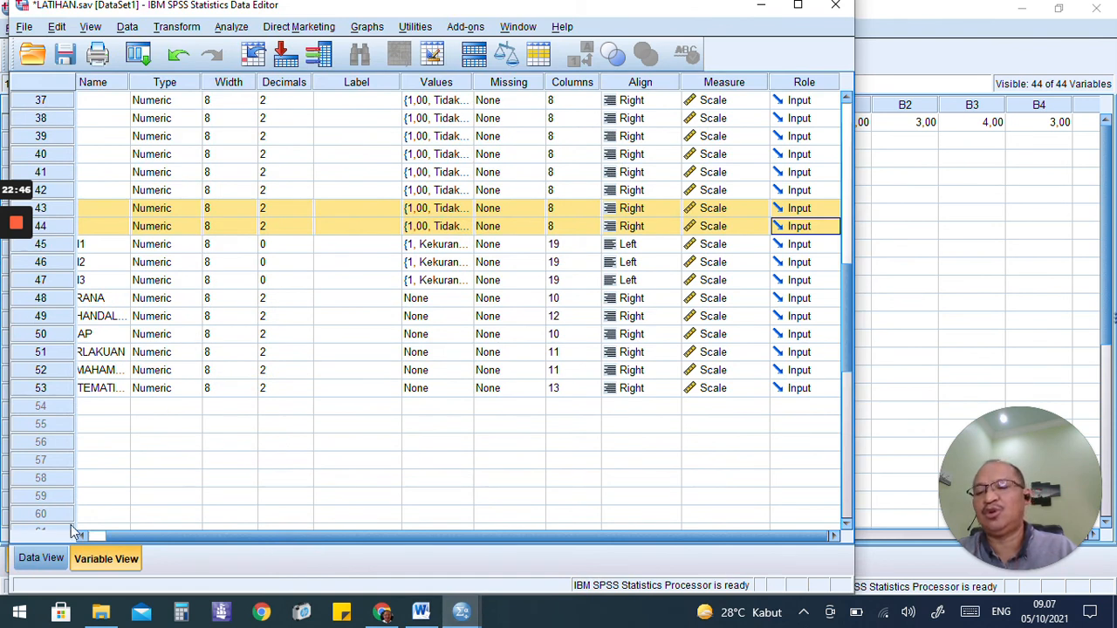
{"action": "left_click", "coordinate": [41, 559]}
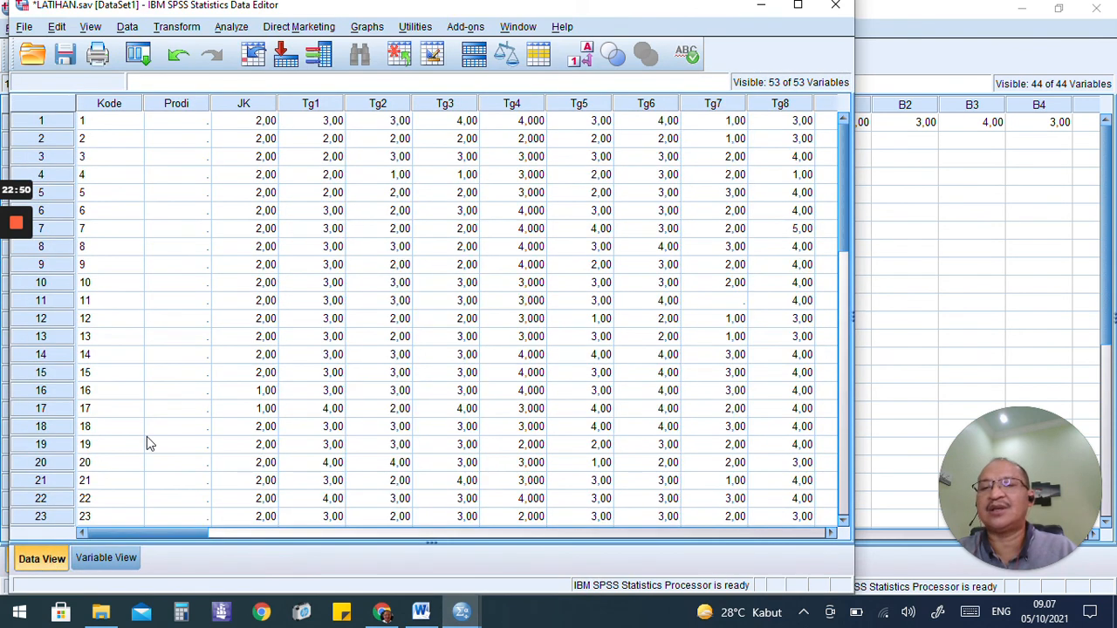
{"action": "left_click", "coordinate": [205, 123]}
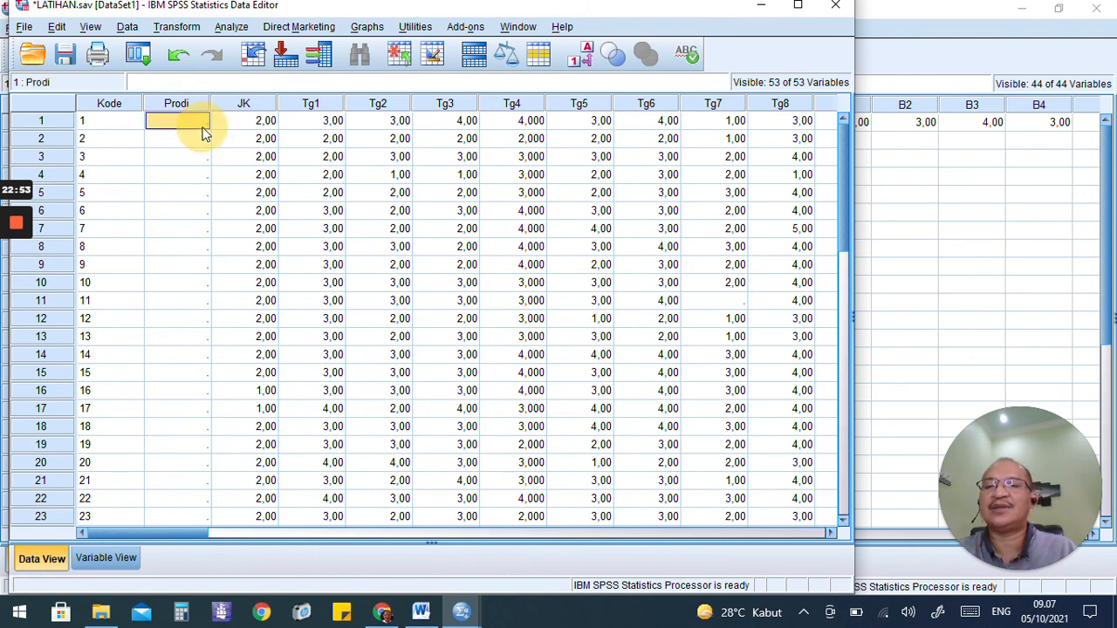
- Return to the untitled questionnaire dataset and select the Prodi cell of the third case
{"action": "left_click", "coordinate": [460, 612]}
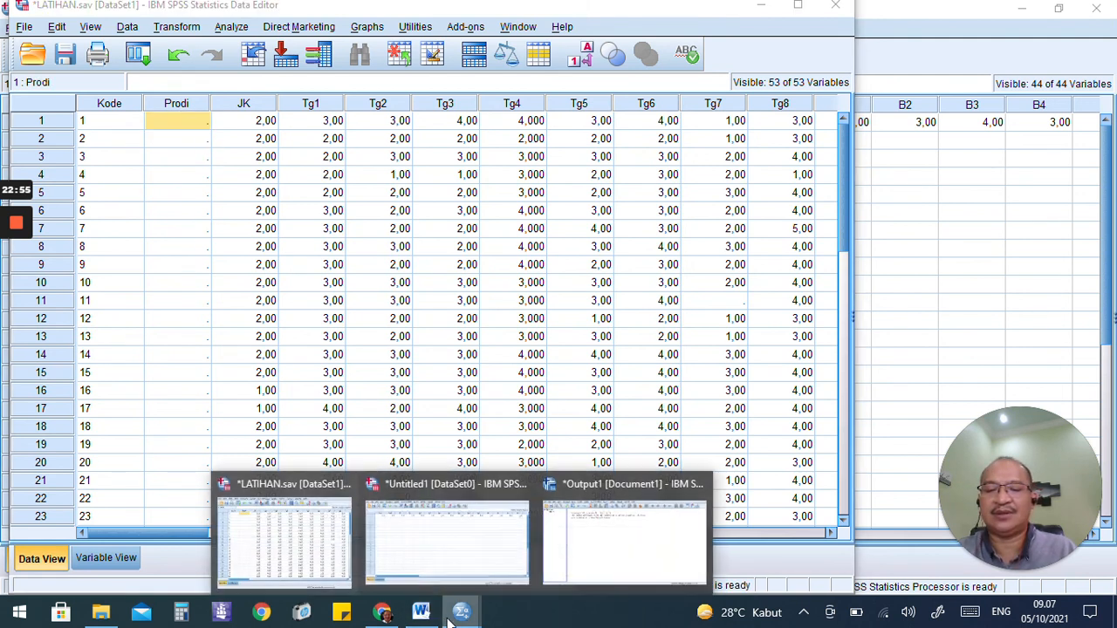
{"action": "left_click", "coordinate": [464, 550]}
{"action": "left_click", "coordinate": [142, 159]}
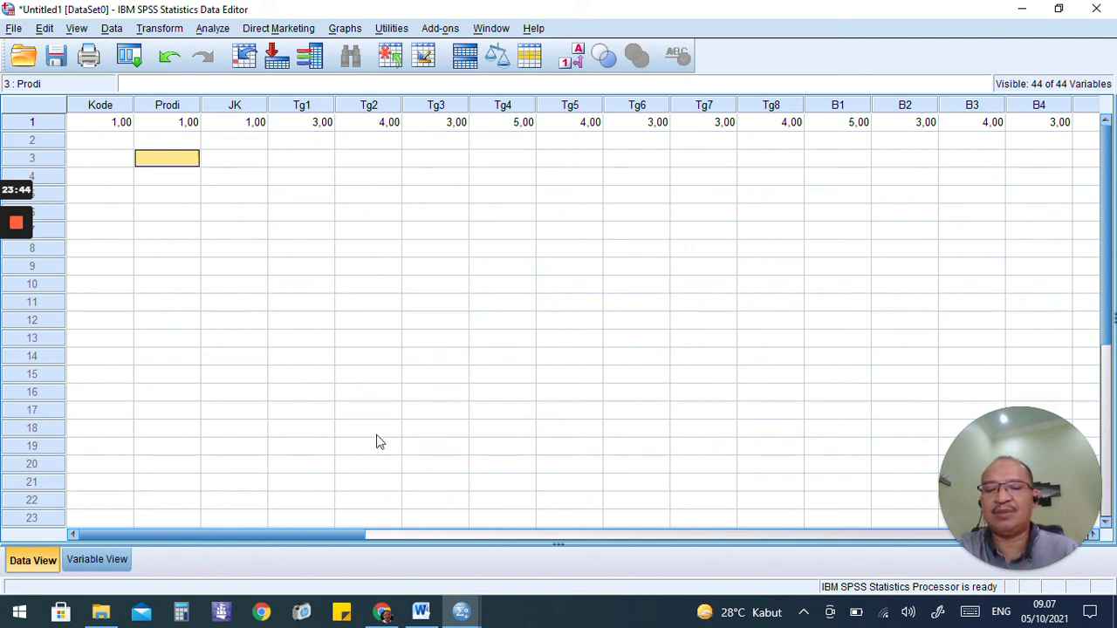
{"action": "mouse_move", "coordinate": [16, 224]}
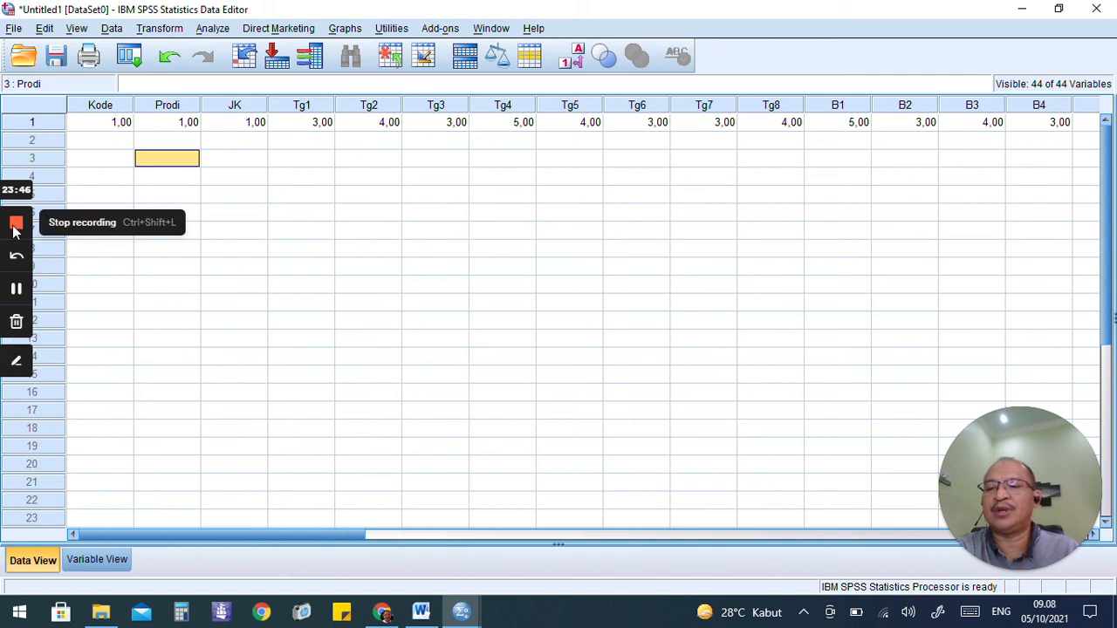